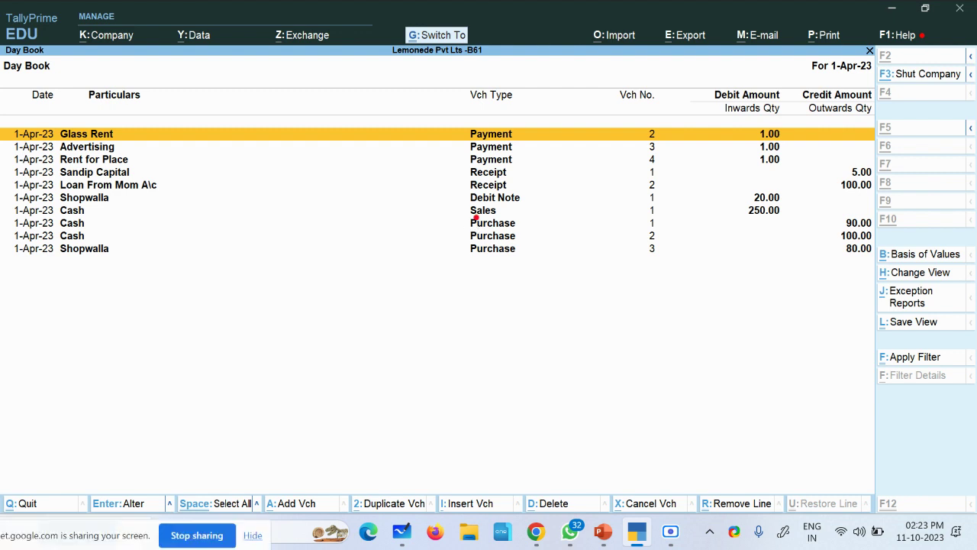
{"action": "left_click_drag", "start_coordinate": [516, 342], "coordinate": [588, 495]}
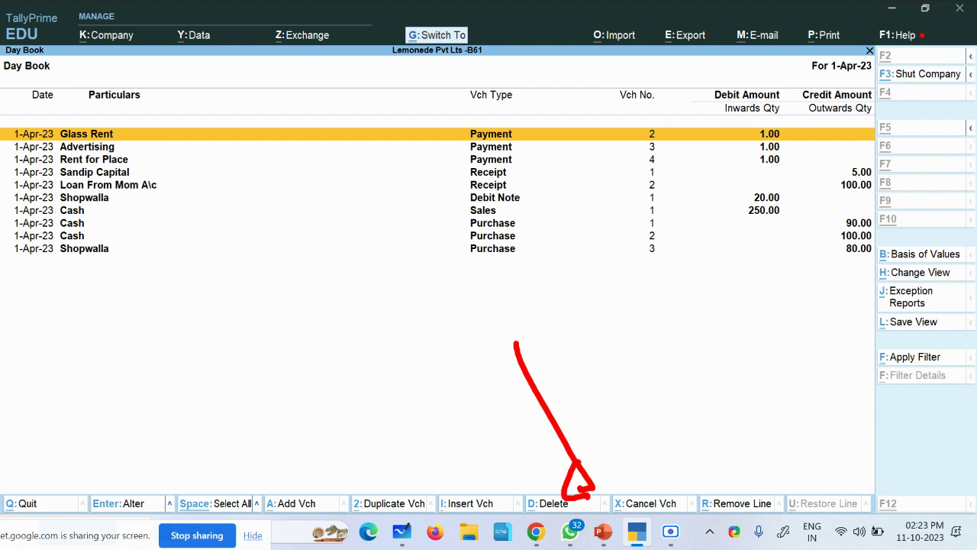
{"action": "key", "text": "Escape"}
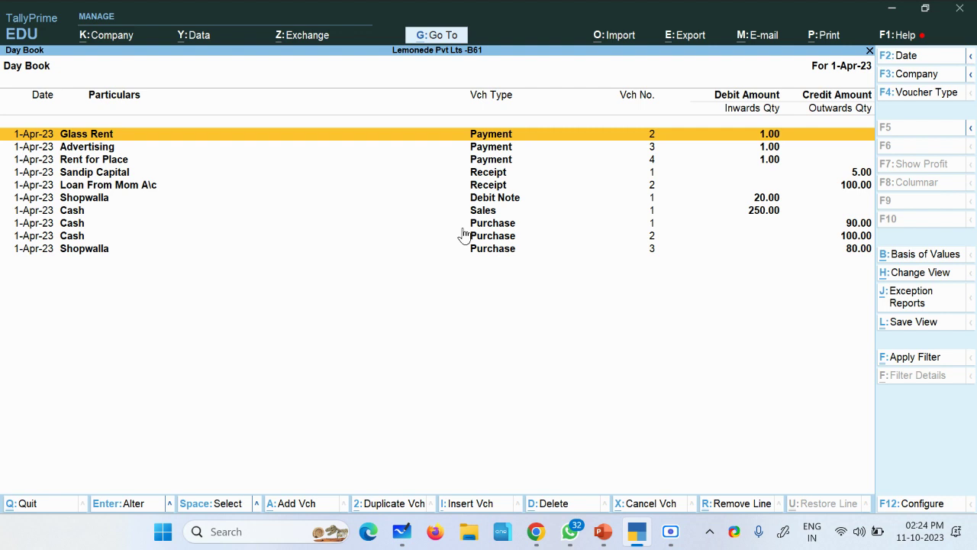
Step: Select every voucher listed in the Day Book for 1-Apr-23, and clear the whole selection
{"action": "key", "text": "space"}
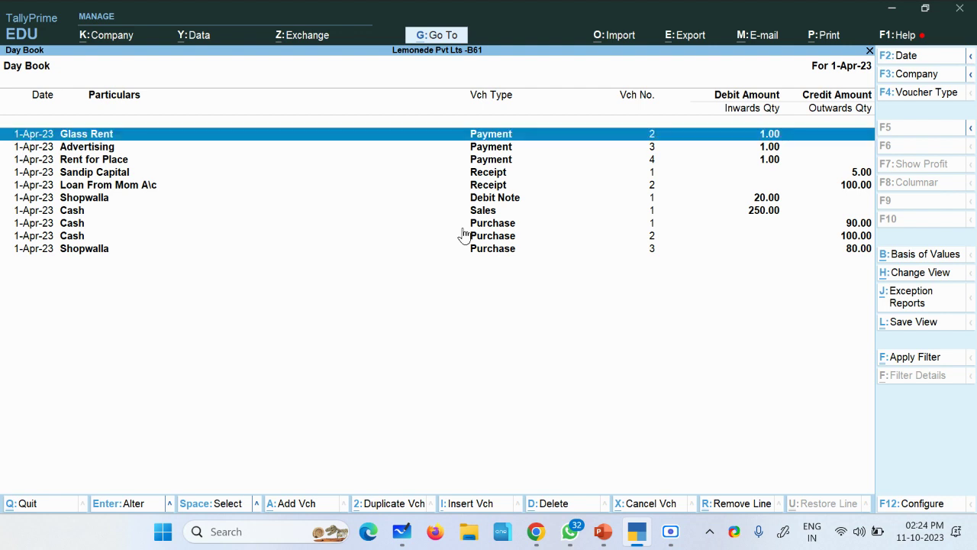
{"action": "key", "text": "Down"}
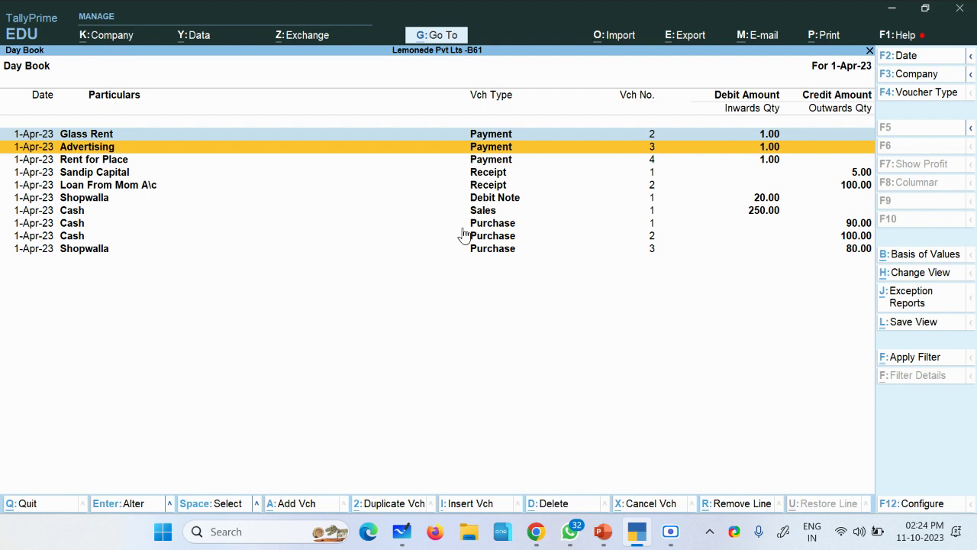
{"action": "key", "text": "space"}
{"action": "key", "text": "Down"}
{"action": "key", "text": "space"}
{"action": "key", "text": "Down"}
{"action": "key", "text": "space"}
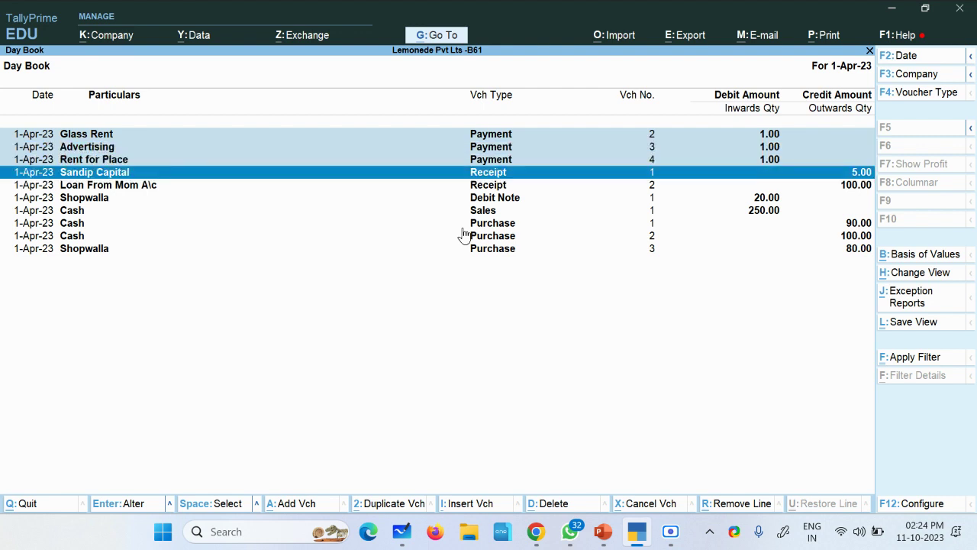
{"action": "key", "text": "Down"}
{"action": "key", "text": "space"}
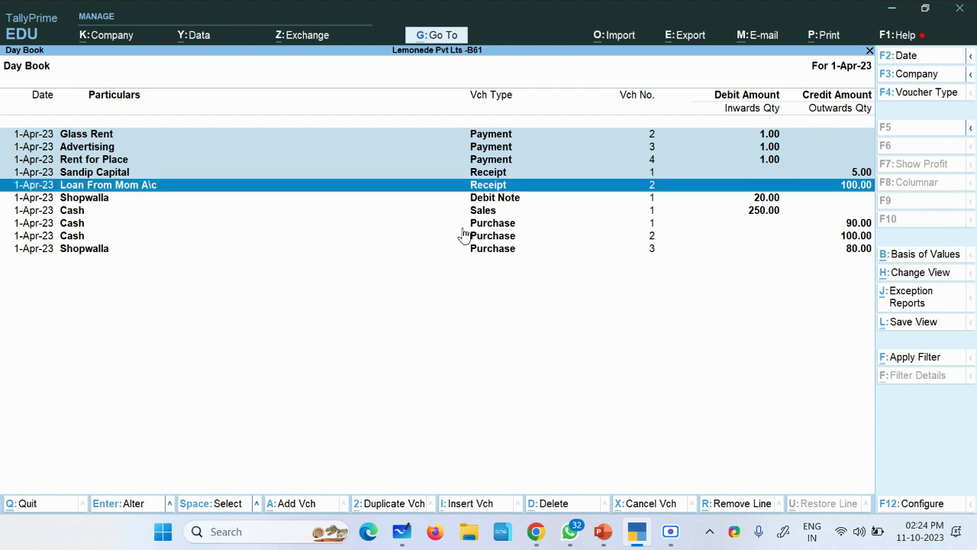
{"action": "key", "text": "Down"}
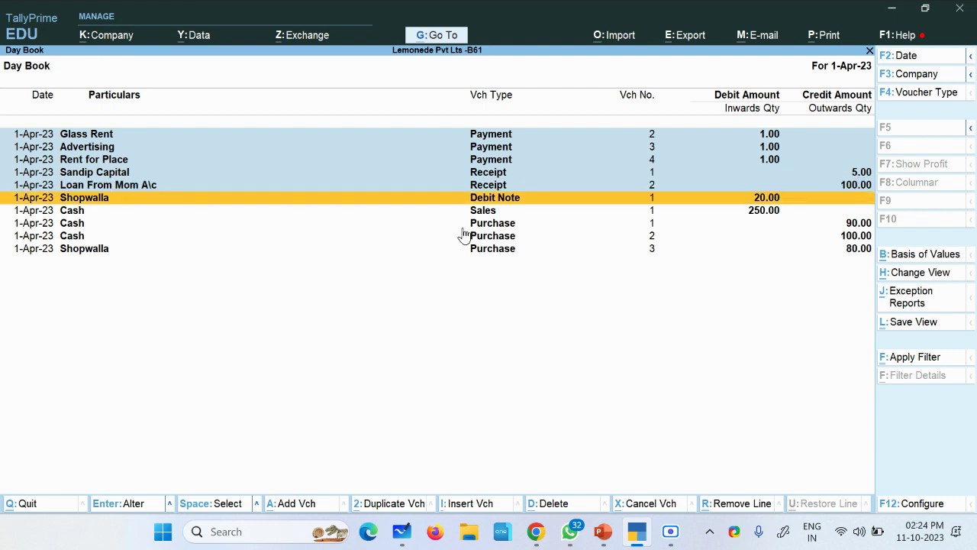
{"action": "key", "text": "shift+Down"}
{"action": "key", "text": "shift+Down"}
{"action": "key", "text": "shift+Down"}
{"action": "key", "text": "shift+Down"}
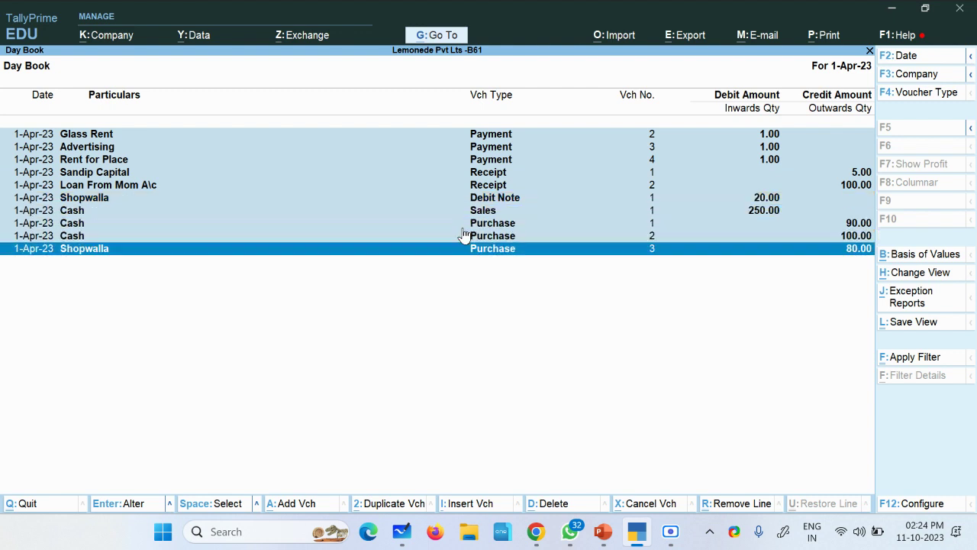
{"action": "key", "text": "ctrl+space"}
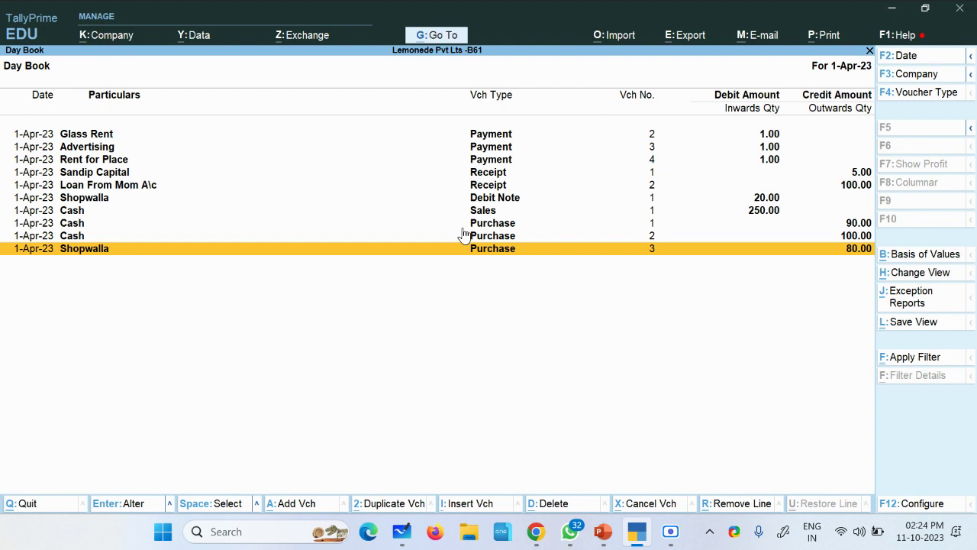
Step: Delete all vouchers in the Day Book for 1-Apr-23, from the Glass Rent payment down to the last Shopwalla purchase
{"action": "key", "text": "Up"}
{"action": "key", "text": "Up"}
{"action": "key", "text": "Up"}
{"action": "key", "text": "Up"}
{"action": "key", "text": "Up"}
{"action": "key", "text": "Up"}
{"action": "key", "text": "Up"}
{"action": "key", "text": "Up"}
{"action": "key", "text": "Up"}
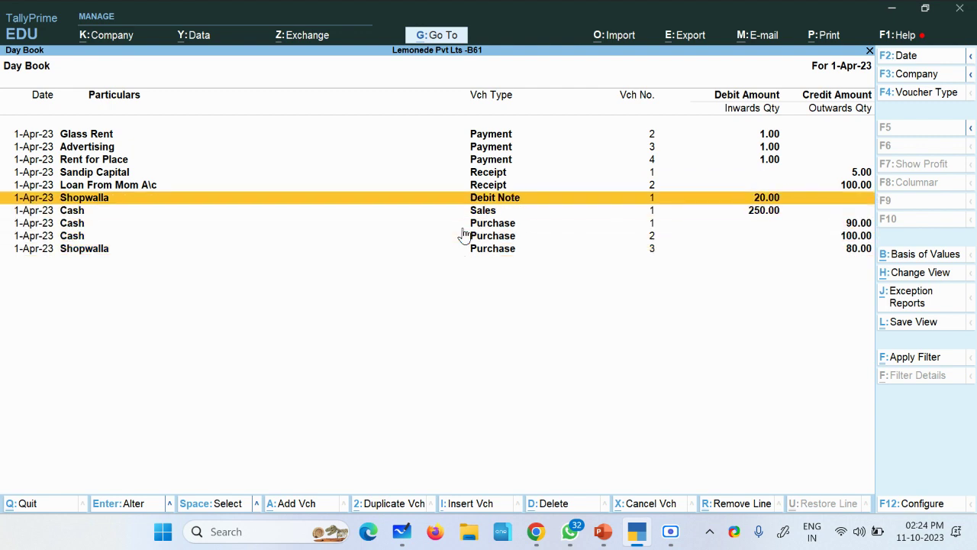
{"action": "key", "text": "ctrl"}
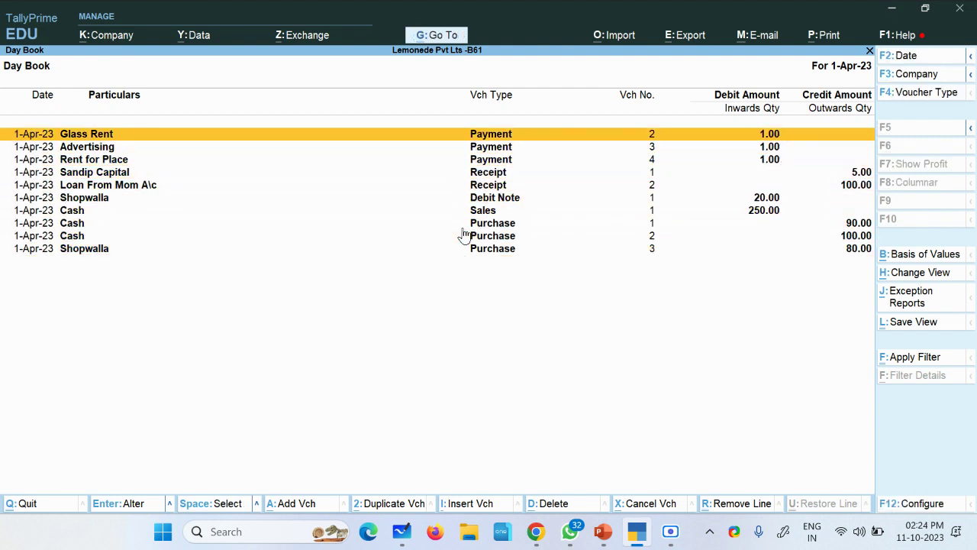
{"action": "key", "text": "Down"}
{"action": "key", "text": "Up"}
{"action": "key", "text": "shift+Down"}
{"action": "key", "text": "shift+Down"}
{"action": "key", "text": "shift+Down"}
{"action": "key", "text": "shift+Down"}
{"action": "key", "text": "shift+Down"}
{"action": "key", "text": "shift+Down"}
{"action": "key", "text": "shift+Down"}
{"action": "key", "text": "shift+Down"}
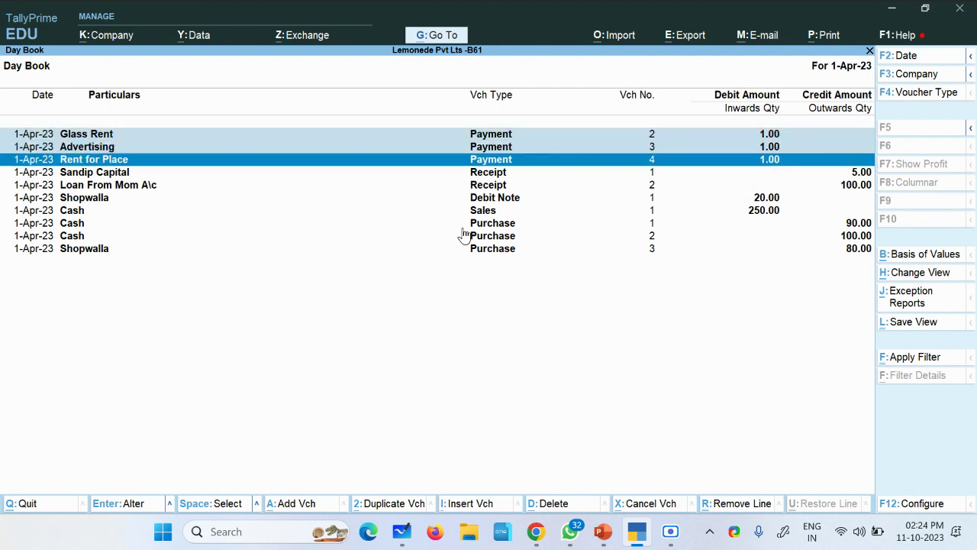
{"action": "key", "text": "shift+Down"}
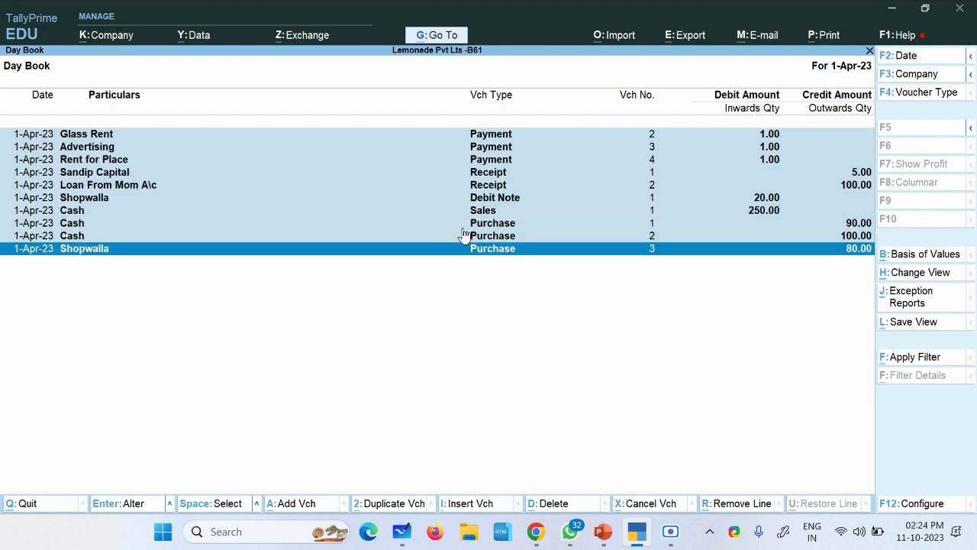
{"action": "left_click", "coordinate": [548, 505]}
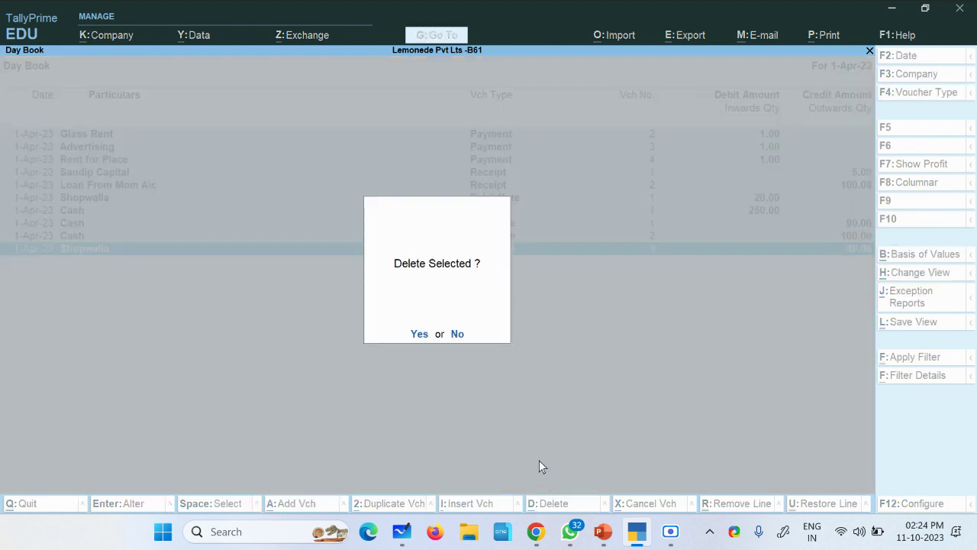
{"action": "left_click", "coordinate": [422, 335]}
{"action": "left_click", "coordinate": [670, 531]}
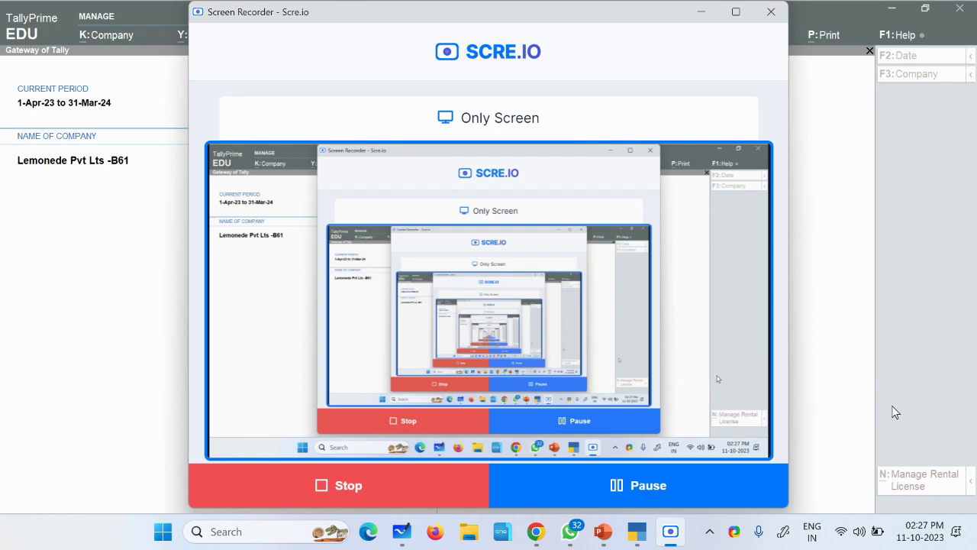
{"action": "left_click", "coordinate": [893, 408]}
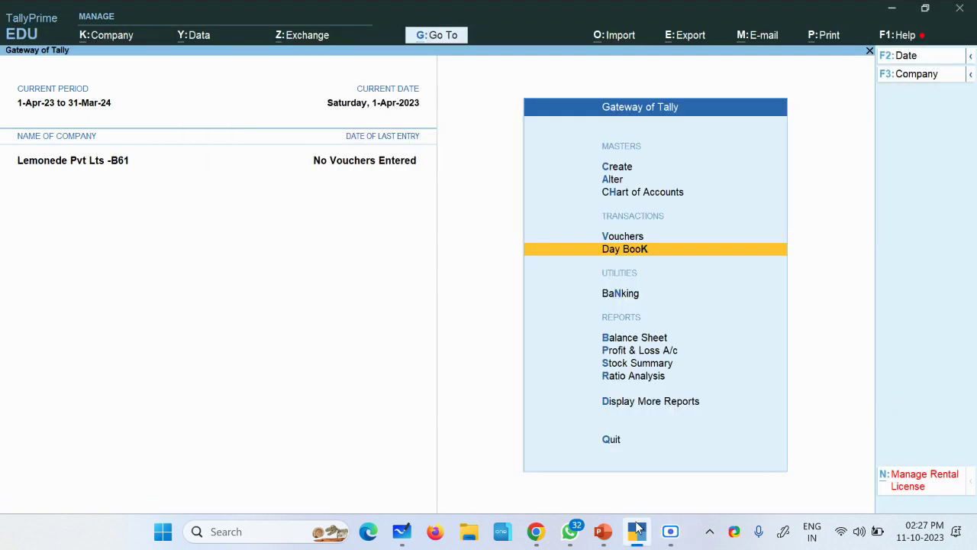
Step: Switch to the balance sheet spreadsheet in Chrome and check the cash and original investment entries of the first table
{"action": "left_click", "coordinate": [536, 532]}
{"action": "left_click", "coordinate": [359, 489]}
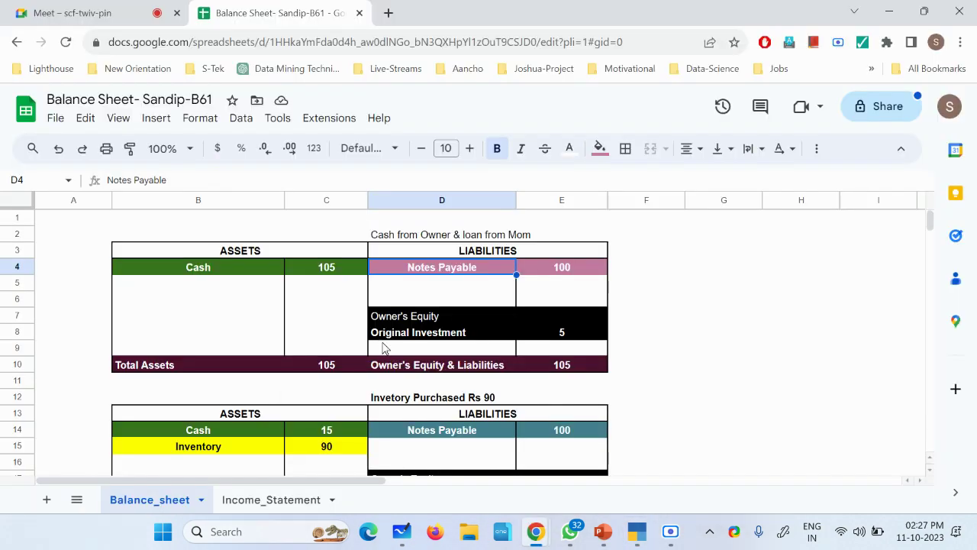
{"action": "left_click", "coordinate": [229, 272]}
{"action": "left_click", "coordinate": [568, 335]}
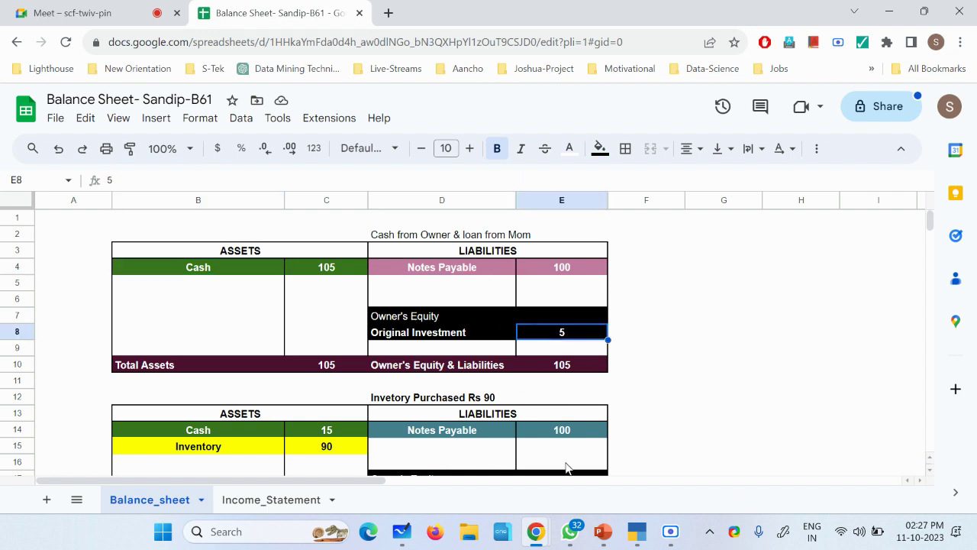
Step: Switch back to TallyPrime and open a new Receipt voucher
{"action": "left_click", "coordinate": [648, 537]}
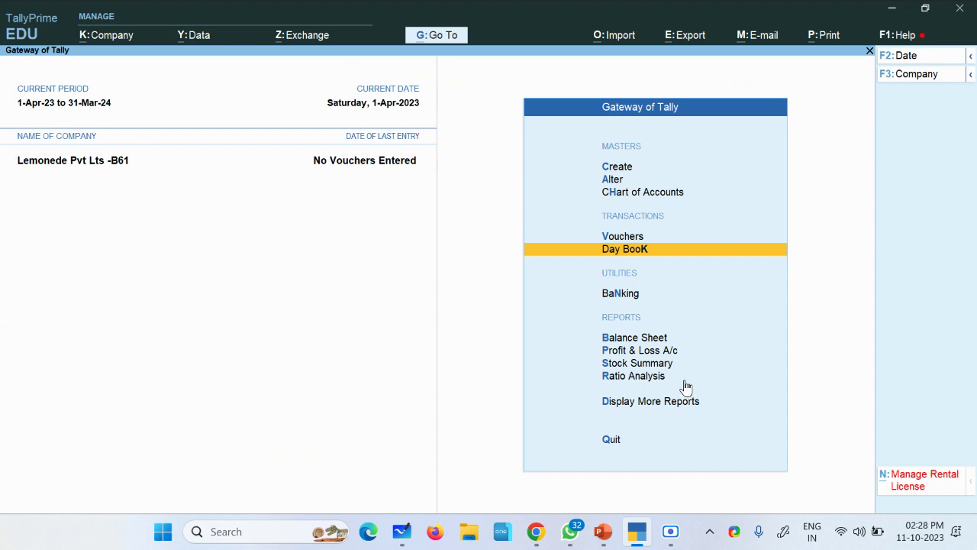
{"action": "key", "text": "Down"}
{"action": "key", "text": "Up"}
{"action": "key", "text": "Up"}
{"action": "key", "text": "Return"}
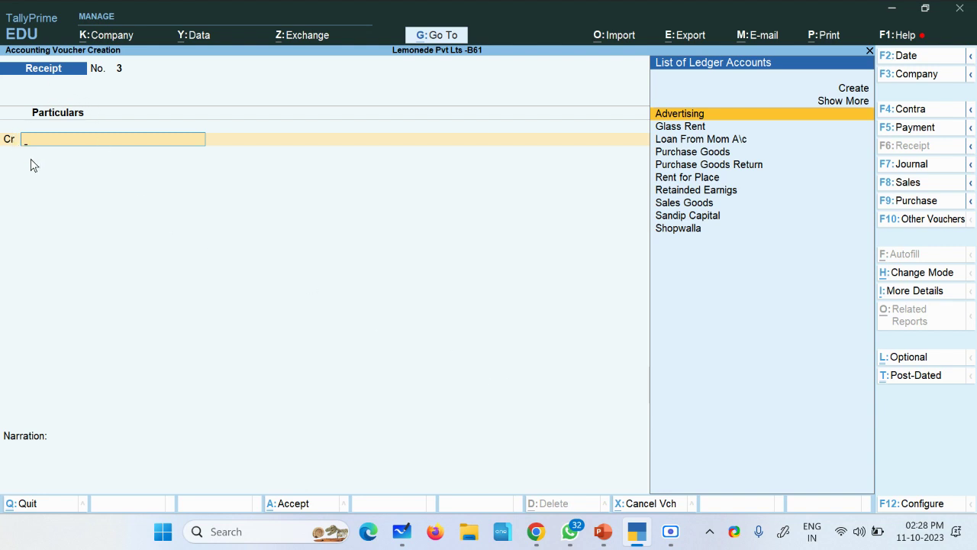
Step: Choose the owner's capital ledger as the credited account of the receipt
{"action": "key", "text": "Down"}
{"action": "key", "text": "Down"}
{"action": "key", "text": "Down"}
{"action": "key", "text": "Down"}
{"action": "key", "text": "Down"}
{"action": "key", "text": "Down"}
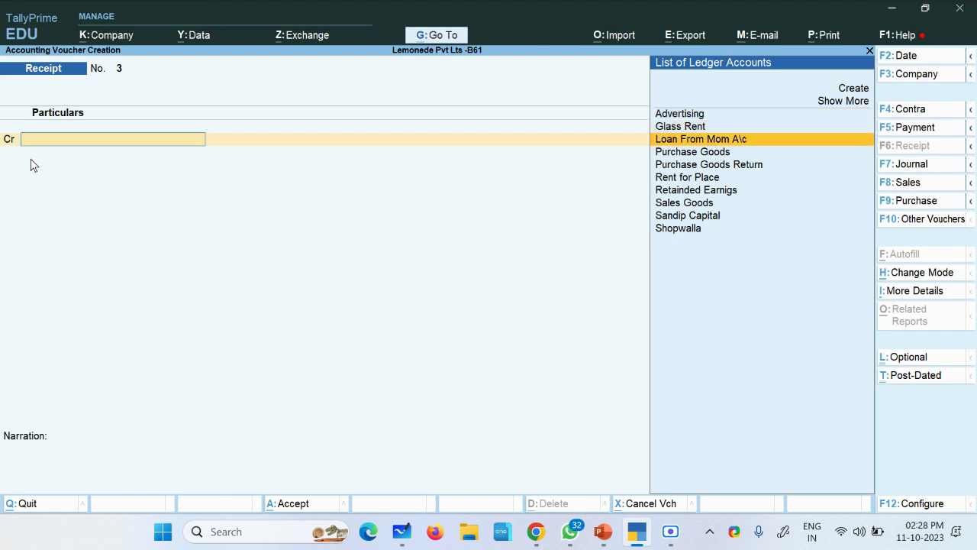
{"action": "key", "text": "Down"}
{"action": "key", "text": "Down"}
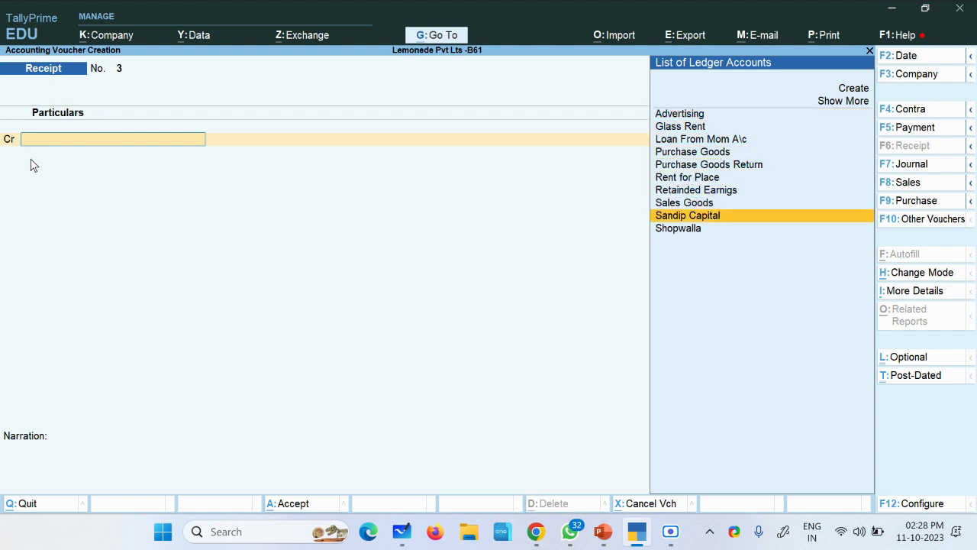
{"action": "key", "text": "Return"}
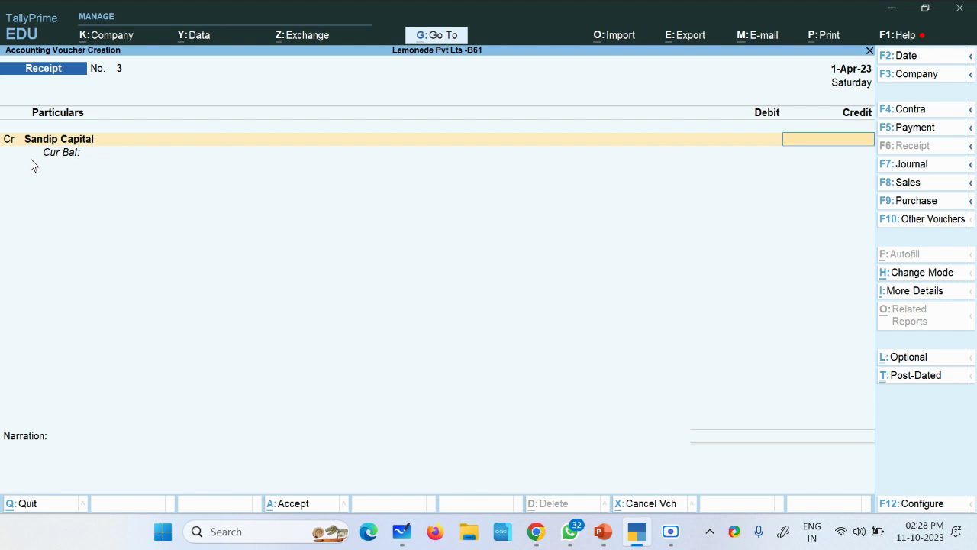
Step: View the owner's capital ledger master from the receipt to check its group, and return to the voucher
{"action": "left_click", "coordinate": [61, 141]}
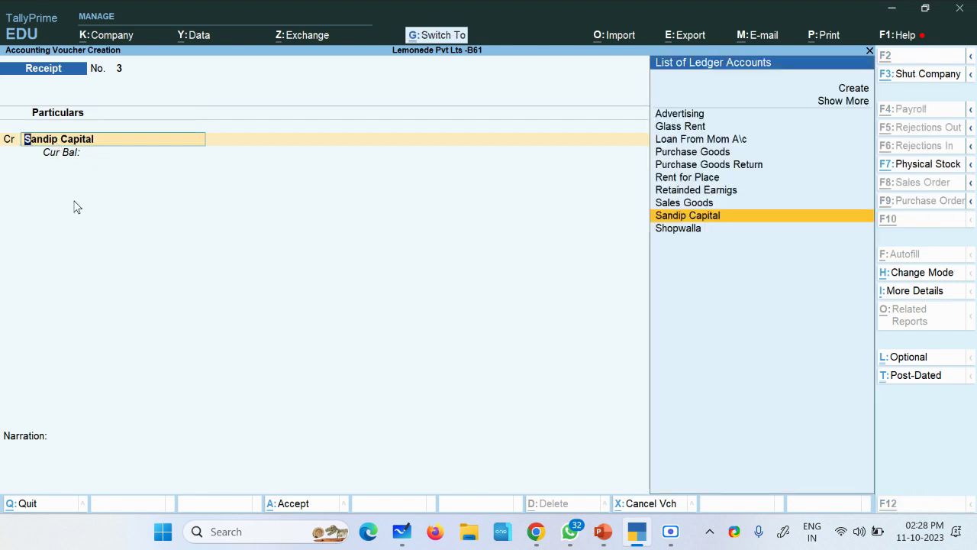
{"action": "key", "text": "ctrl+Return"}
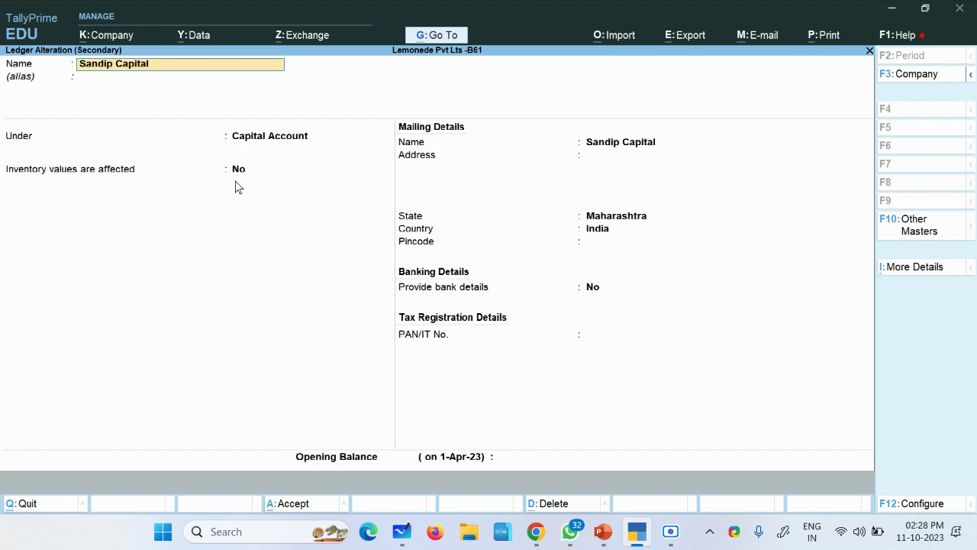
{"action": "key", "text": "ctrl+a"}
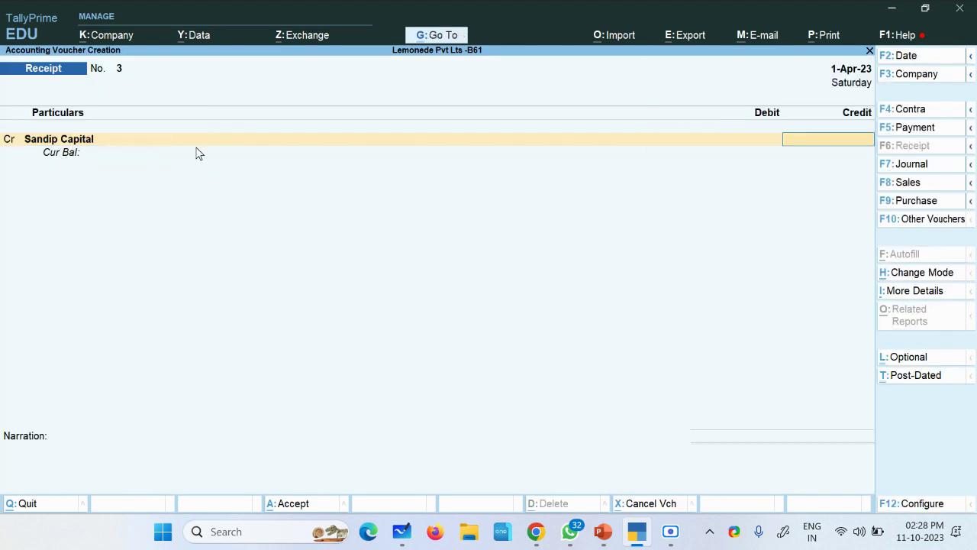
Step: Credit the capital ledger with 5 against a Cash debit, and enter the narration "stratred business with cash"
{"action": "type", "text": "5"}
{"action": "key", "text": "Return"}
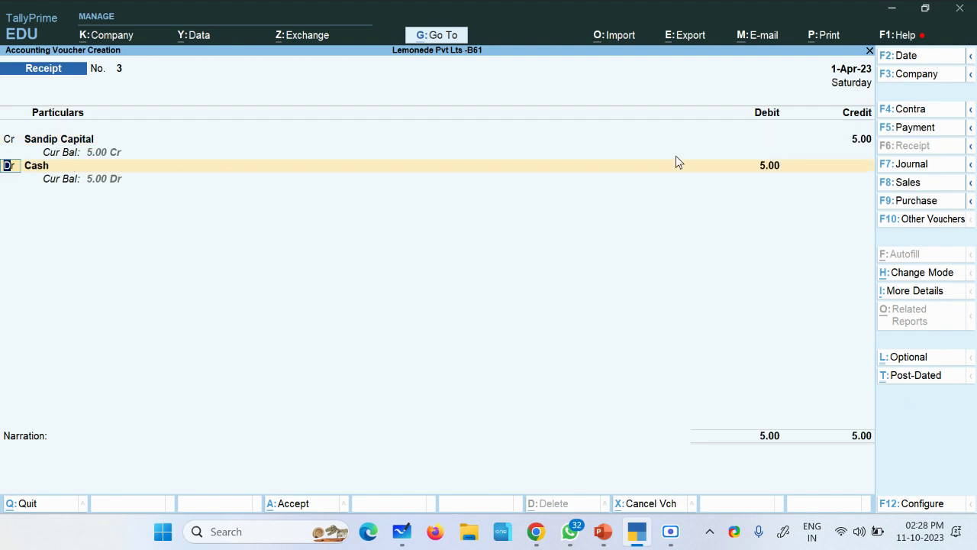
{"action": "key", "text": "Return"}
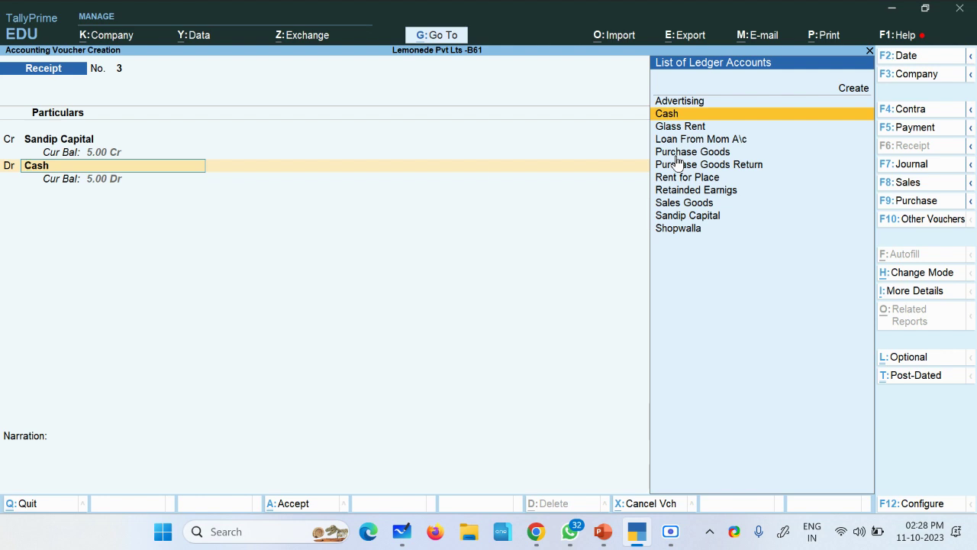
{"action": "key", "text": "Return"}
{"action": "key", "text": "Return"}
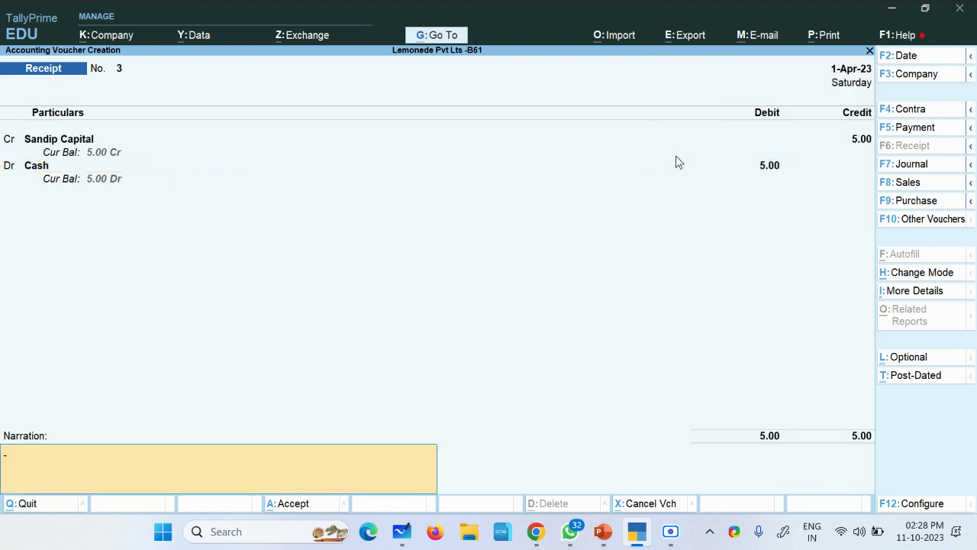
{"action": "type", "text": "stratred business with"}
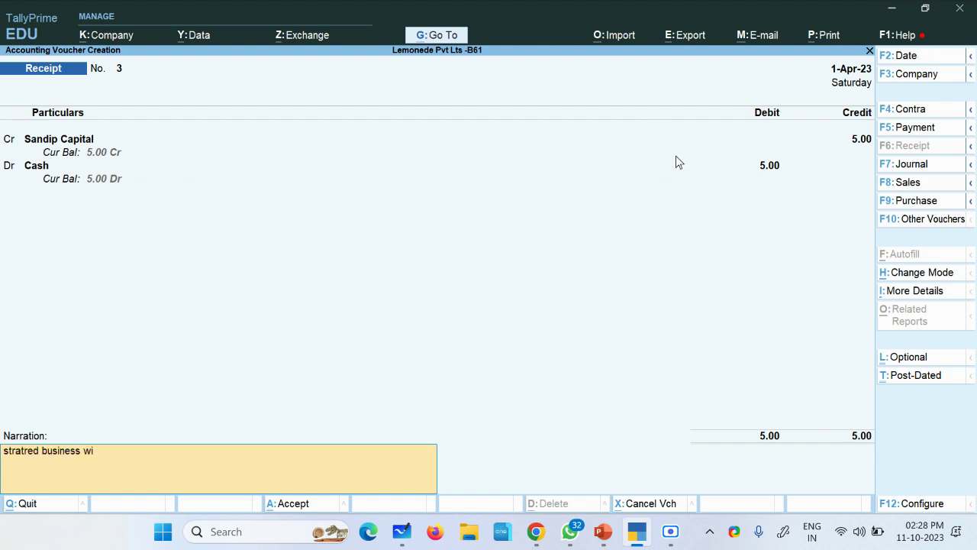
{"action": "type", "text": " cash"}
Step: Check the Notes Payable entry in the first table of the balance sheet spreadsheet
{"action": "left_click", "coordinate": [670, 531]}
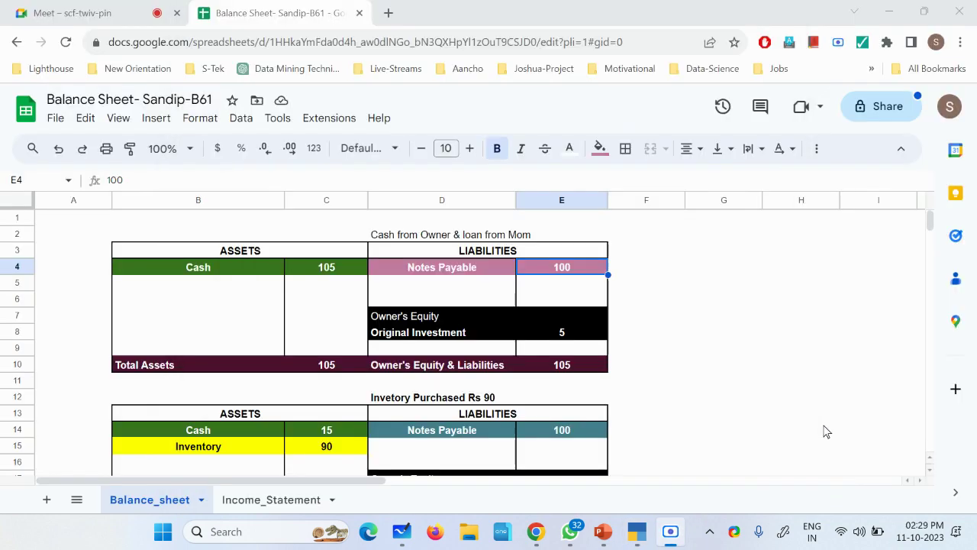
{"action": "left_click", "coordinate": [824, 429]}
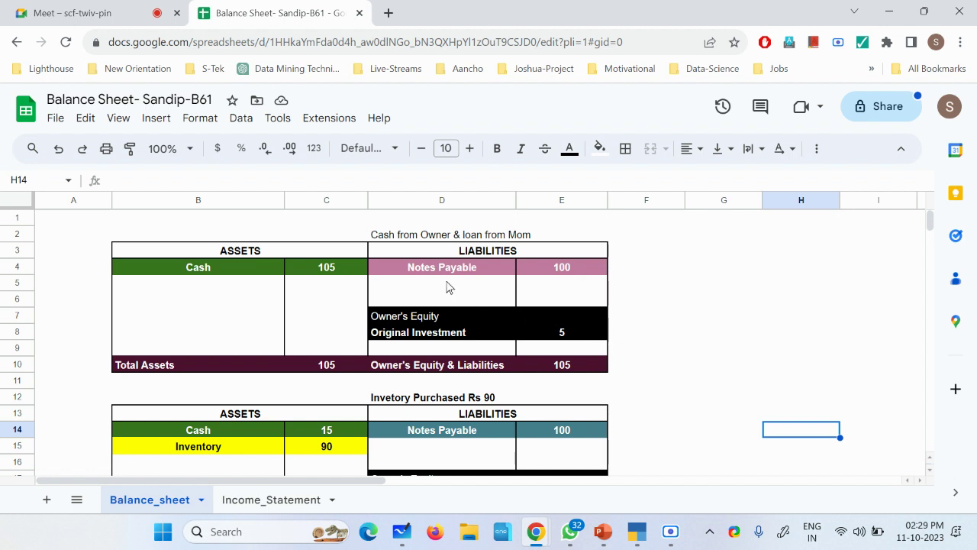
{"action": "left_click", "coordinate": [446, 273]}
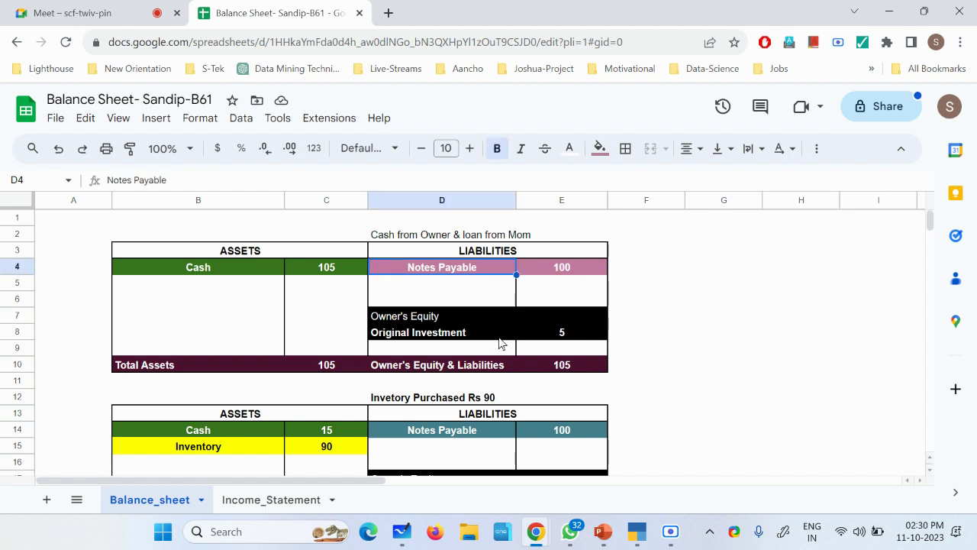
Step: Switch back to TallyPrime and save the capital receipt voucher
{"action": "left_click", "coordinate": [639, 536]}
{"action": "key", "text": "ctrl+a"}
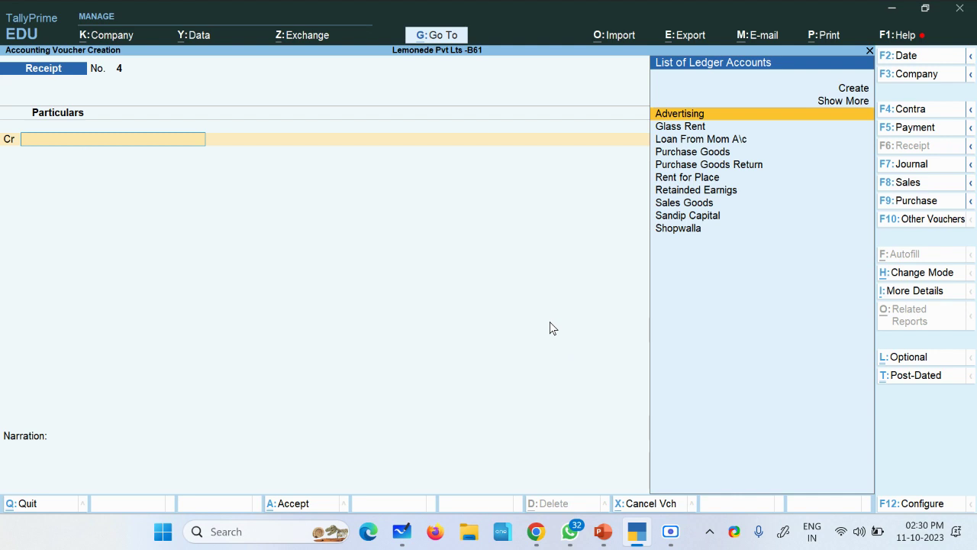
Step: Choose Loan From Mom A\c as the credited ledger of the new receipt voucher
{"action": "key", "text": "Down"}
{"action": "key", "text": "Down"}
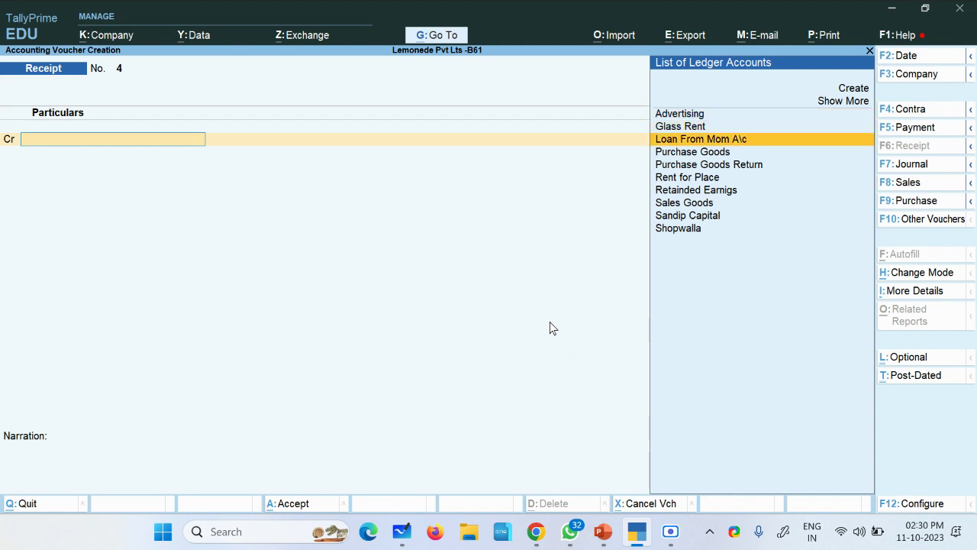
{"action": "key", "text": "Return"}
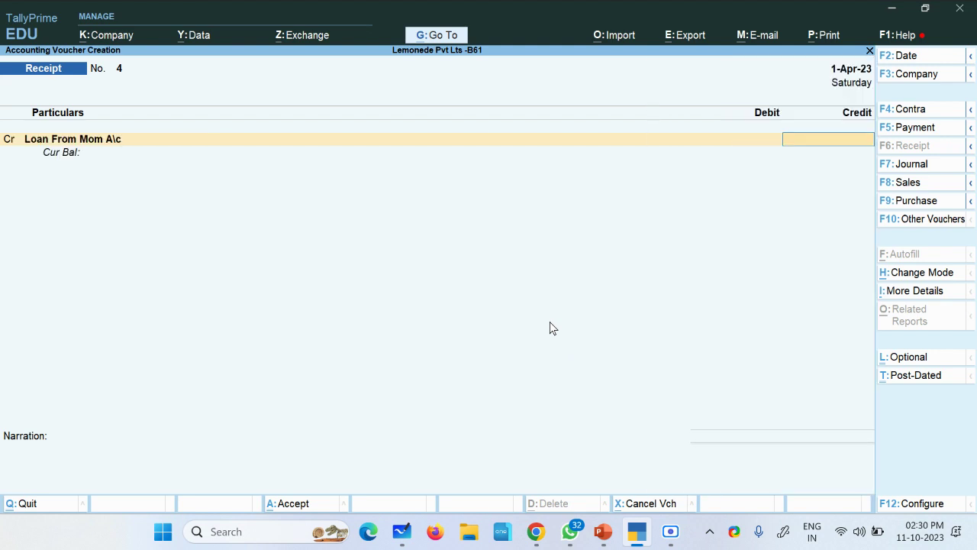
{"action": "key", "text": "BackSpace"}
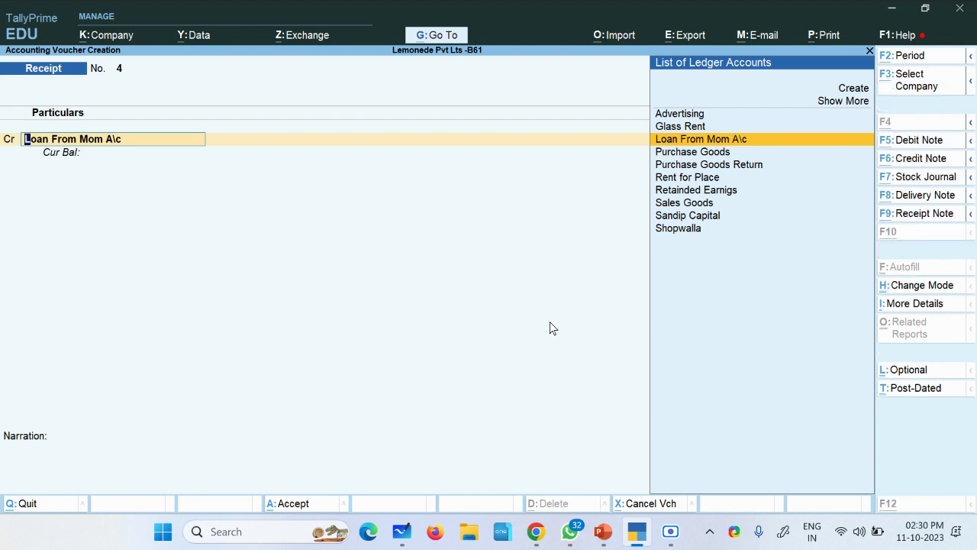
{"action": "key", "text": "alt+c"}
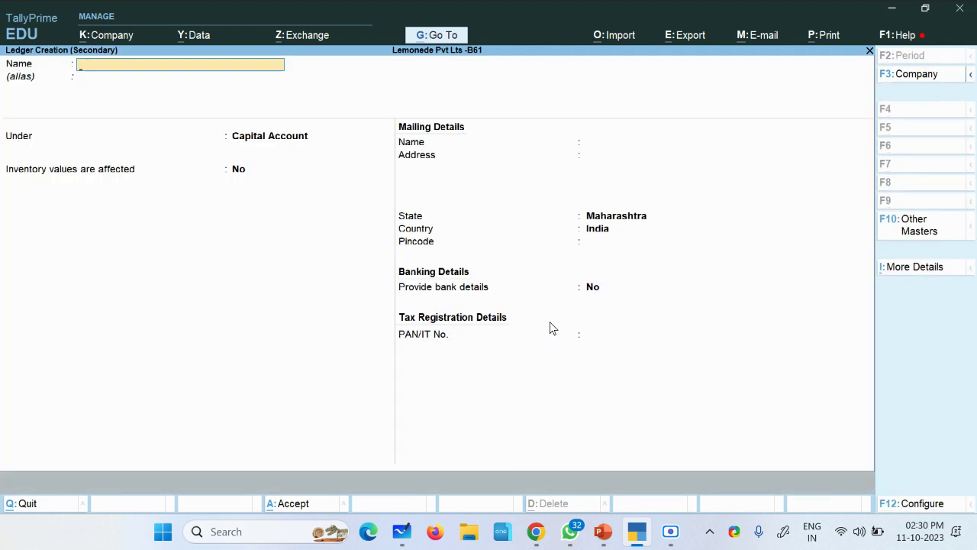
{"action": "key", "text": "Escape"}
{"action": "key", "text": "y"}
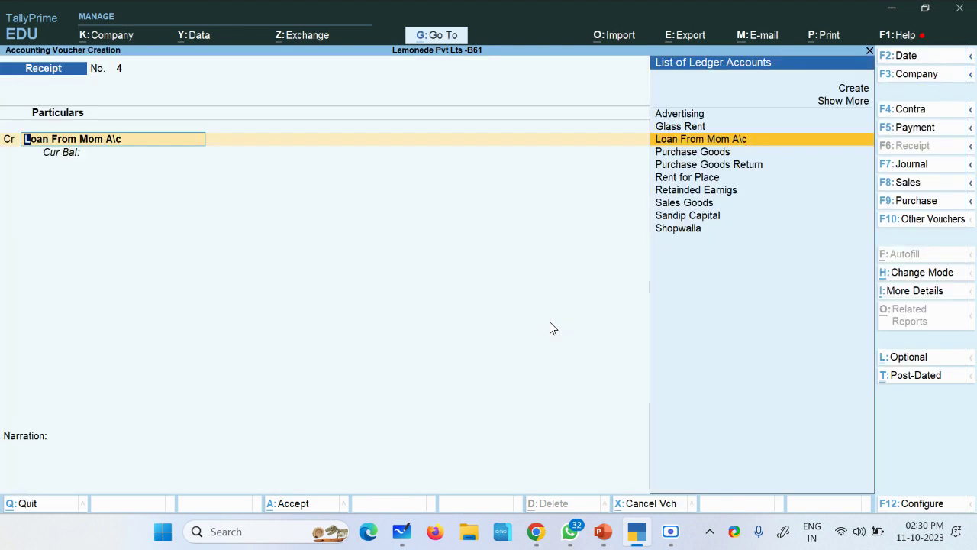
Step: View the Loan From Mom A\c ledger master from the receipt to check its group, and return to the voucher
{"action": "key", "text": "ctrl+Return"}
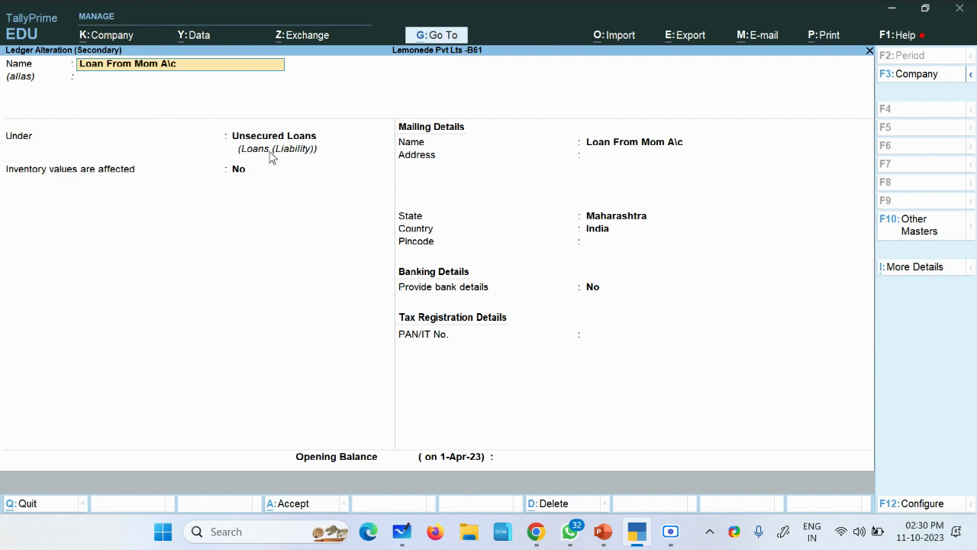
{"action": "key", "text": "ctrl+a"}
Step: Credit the loan ledger with 100 against a Cash debit, and enter the narration "loan taken from Mom"
{"action": "type", "text": "100"}
{"action": "key", "text": "Return"}
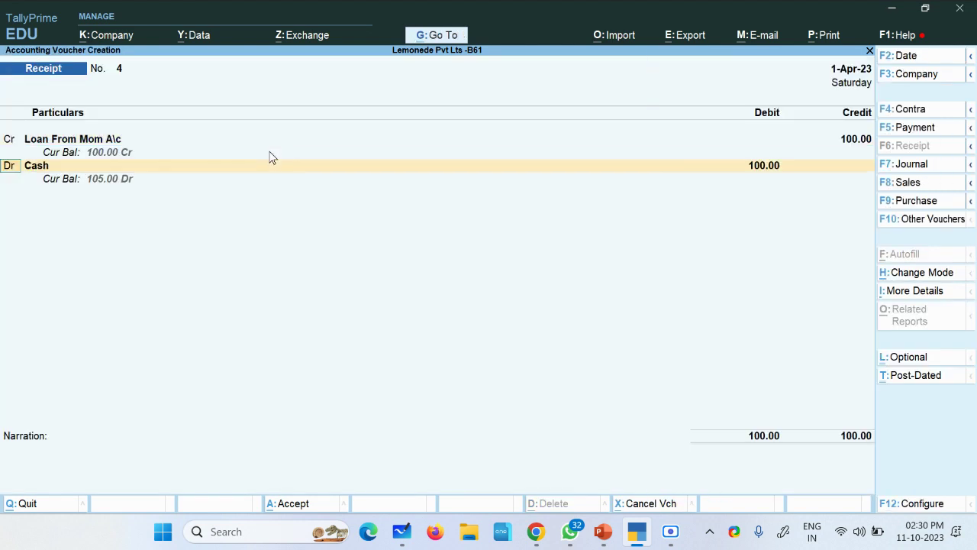
{"action": "key", "text": "Return"}
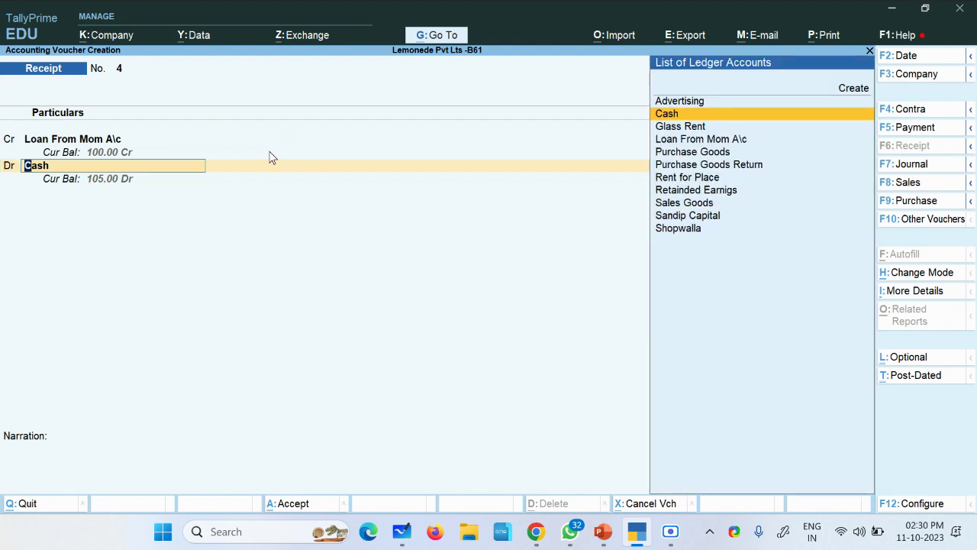
{"action": "key", "text": "Return"}
{"action": "key", "text": "Return"}
{"action": "type", "text": "l"}
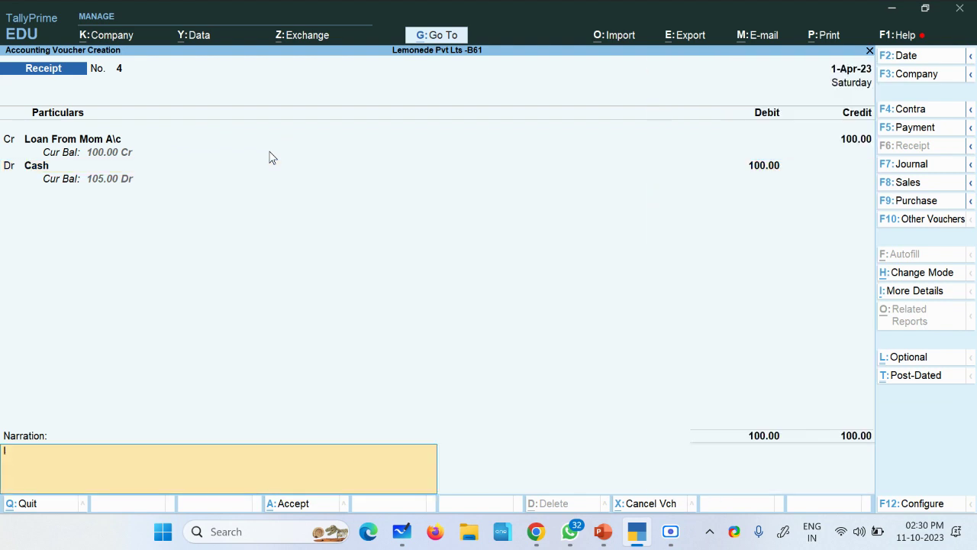
{"action": "type", "text": "oan taken from Mon"}
{"action": "key", "text": "BackSpace"}
{"action": "type", "text": "m"}
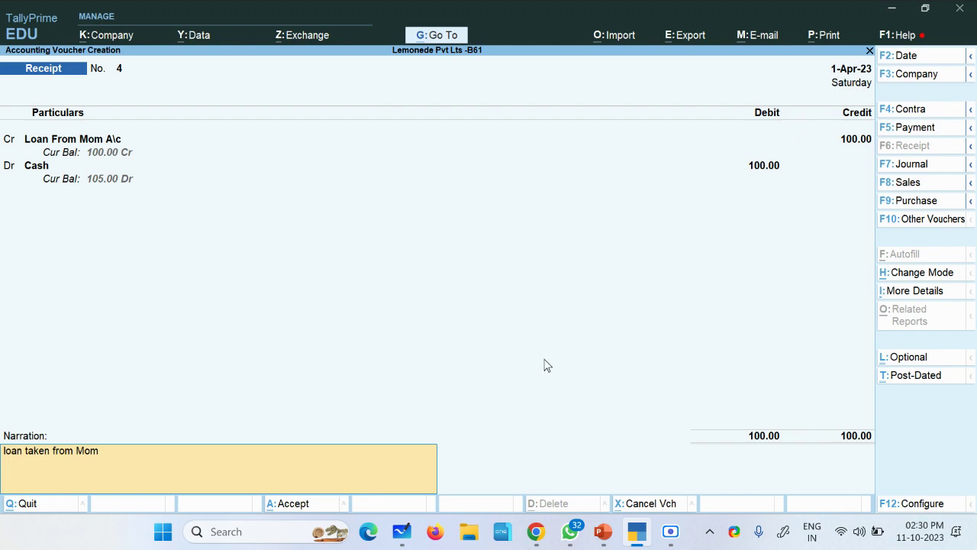
{"action": "left_click", "coordinate": [664, 540]}
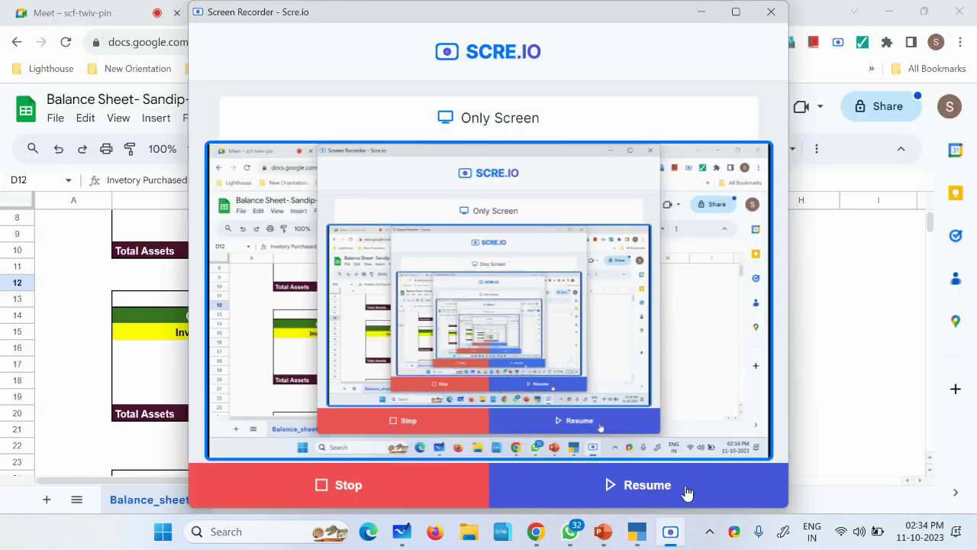
{"action": "left_click", "coordinate": [687, 493]}
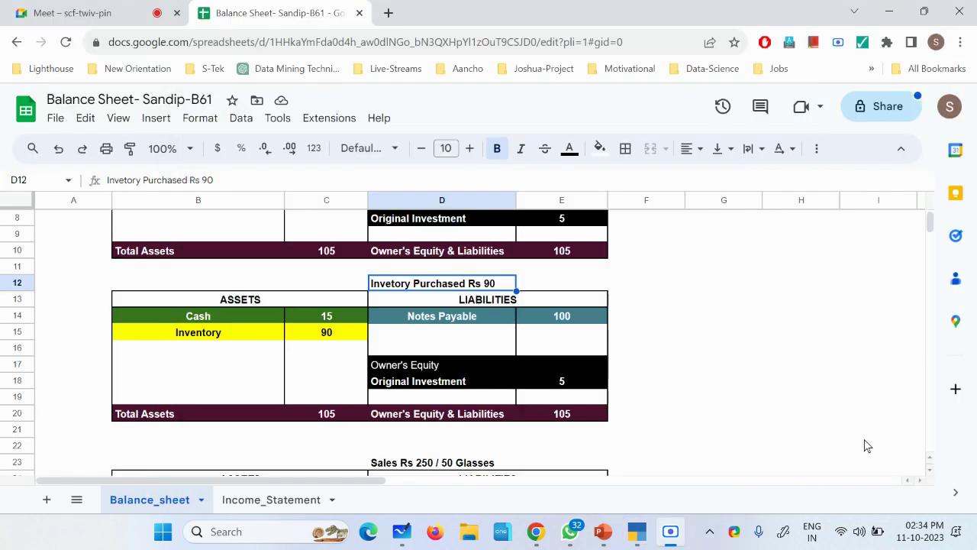
Step: Check the inventory purchase heading and the cash amounts in the first two tables of the balance sheet spreadsheet
{"action": "left_click", "coordinate": [870, 431]}
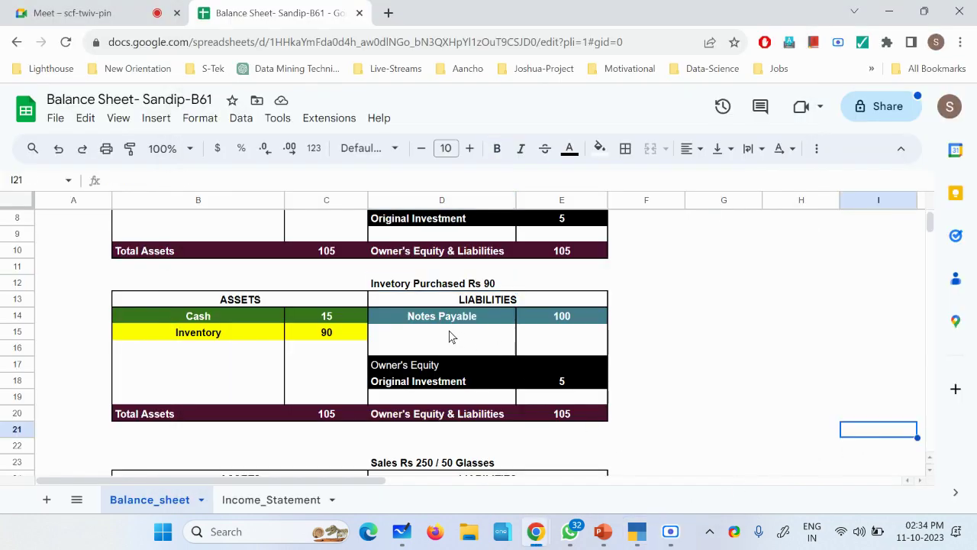
{"action": "left_click", "coordinate": [396, 288]}
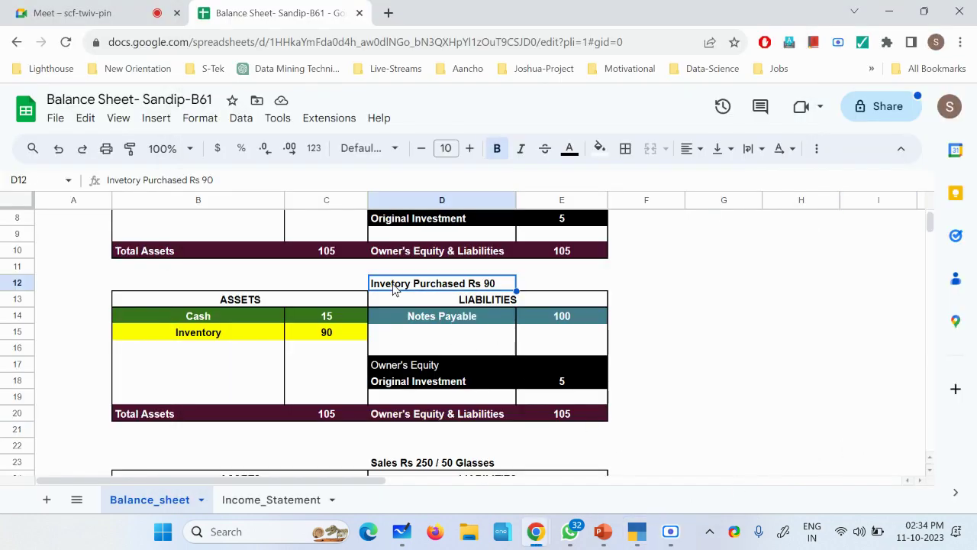
{"action": "scroll", "coordinate": [436, 286], "scroll_direction": "up", "scroll_amount": 3}
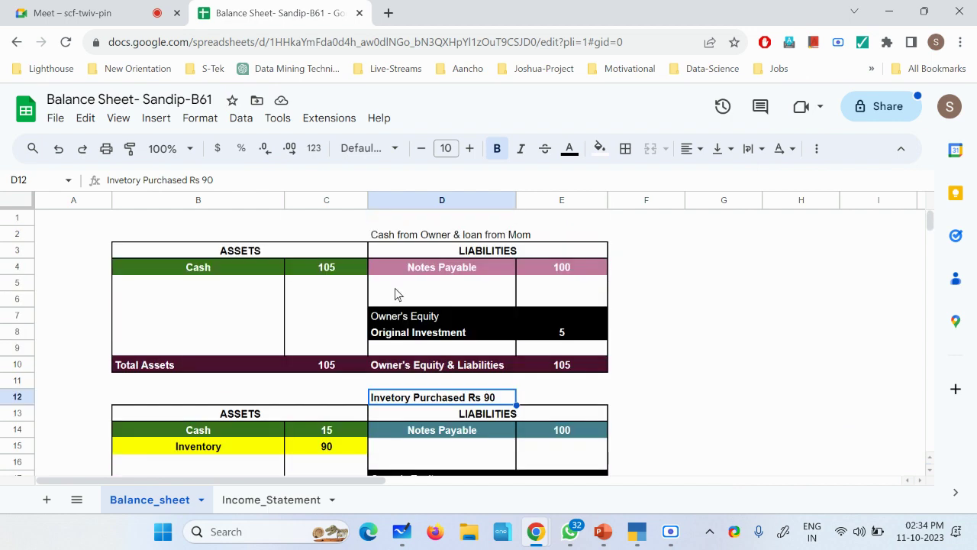
{"action": "left_click", "coordinate": [323, 272]}
{"action": "scroll", "coordinate": [352, 327], "scroll_direction": "down", "scroll_amount": 3}
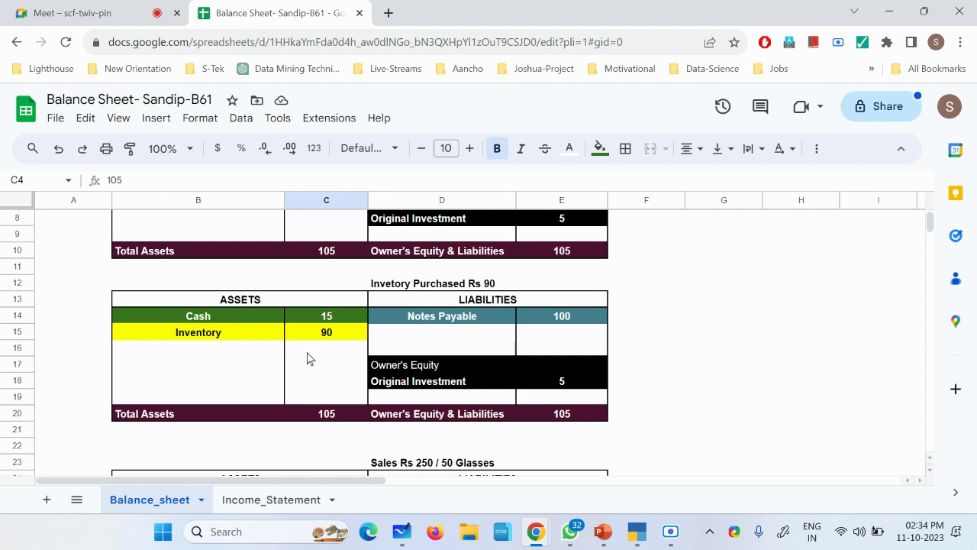
Step: Switch back to TallyPrime, leave the loan receipt and the Day Book, and start a new purchase voucher
{"action": "left_click", "coordinate": [636, 542]}
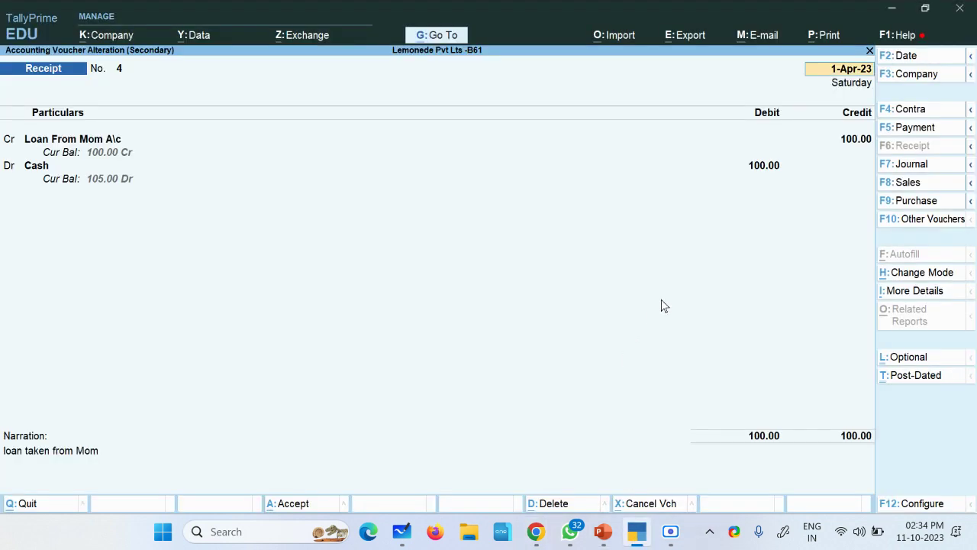
{"action": "key", "text": "Escape"}
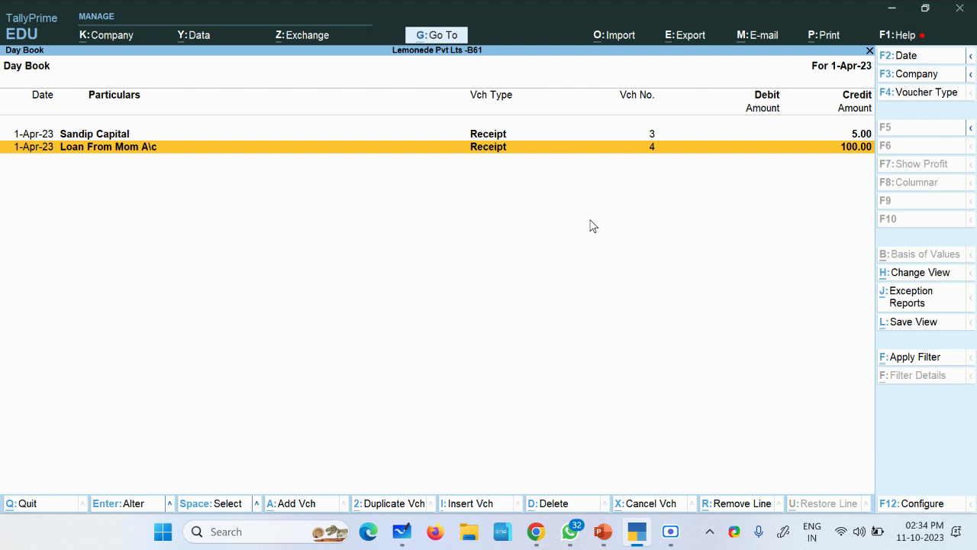
{"action": "key", "text": "Escape"}
{"action": "left_click", "coordinate": [627, 244]}
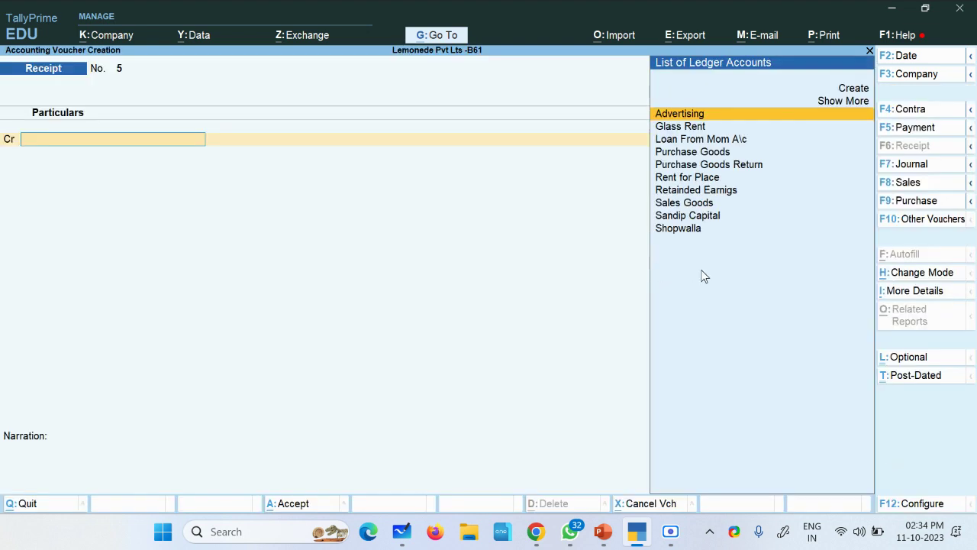
{"action": "left_click", "coordinate": [923, 202]}
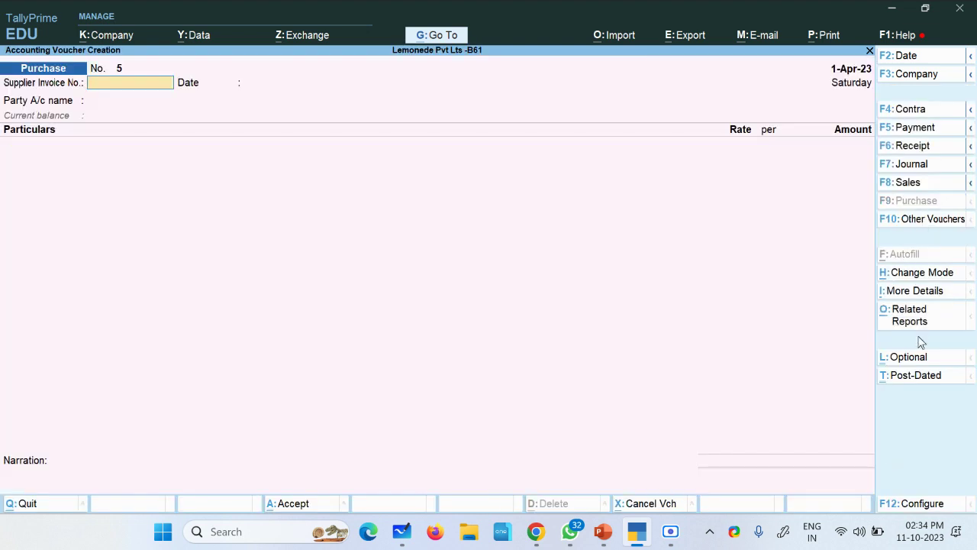
Step: Change the purchase voucher's mode to As Voucher and leave the supplier invoice details blank
{"action": "left_click", "coordinate": [924, 277]}
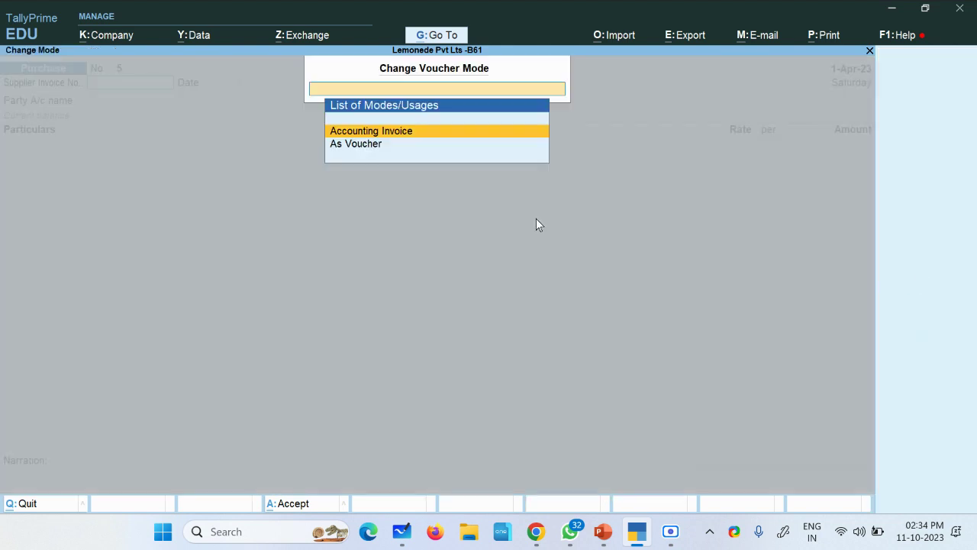
{"action": "left_click", "coordinate": [357, 145]}
{"action": "key", "text": "Return"}
{"action": "key", "text": "Return"}
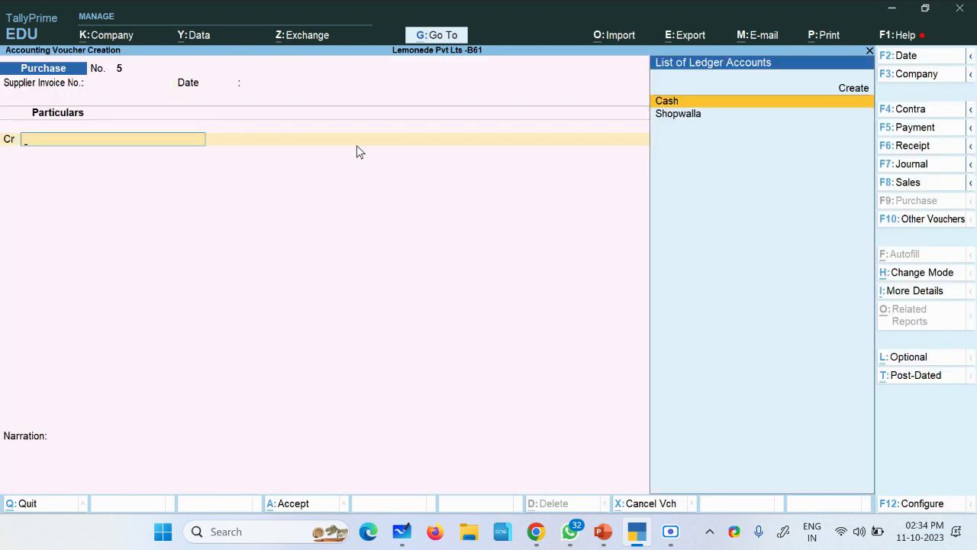
Step: Credit Cash with 90, accepting the default receipt and party details, and choose Purchase Goods as the debited ledger
{"action": "key", "text": "Return"}
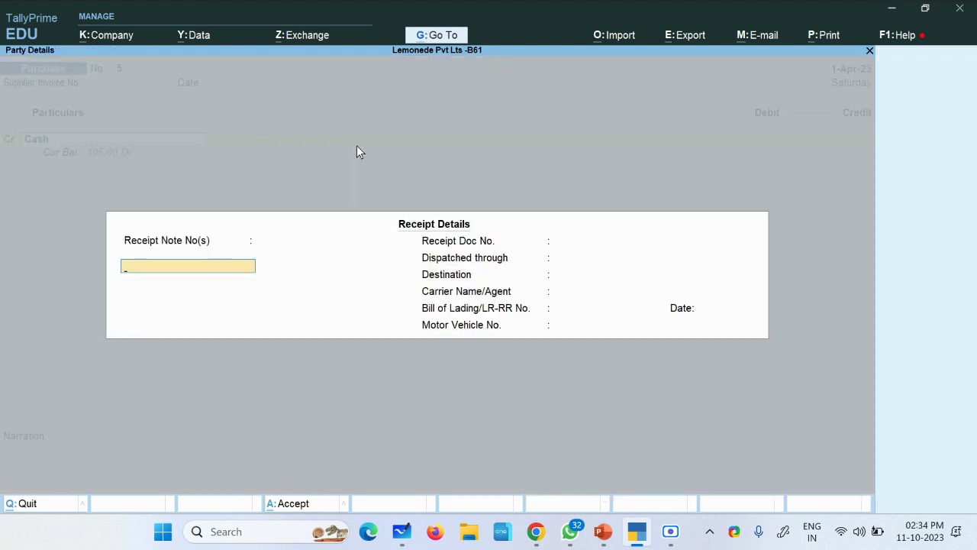
{"action": "key", "text": "ctrl+a"}
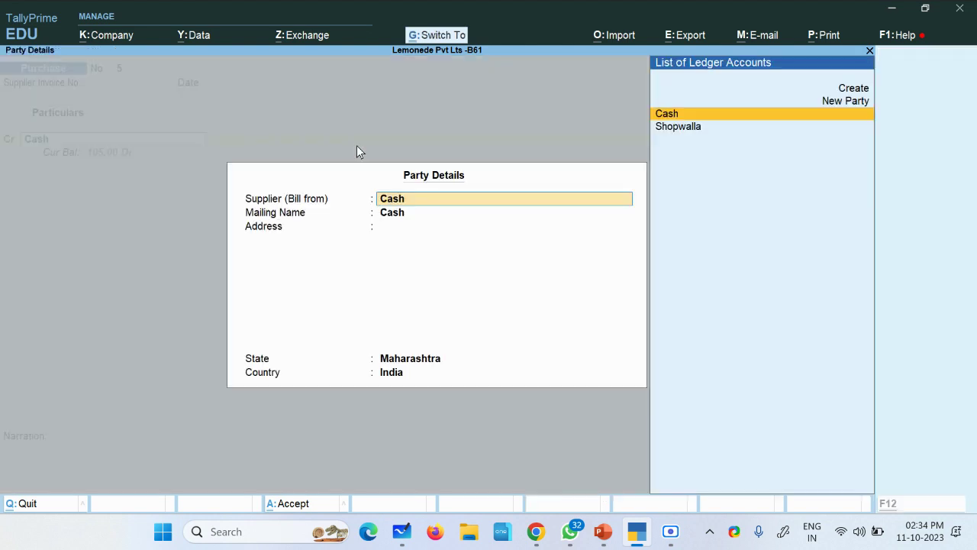
{"action": "key", "text": "ctrl+a"}
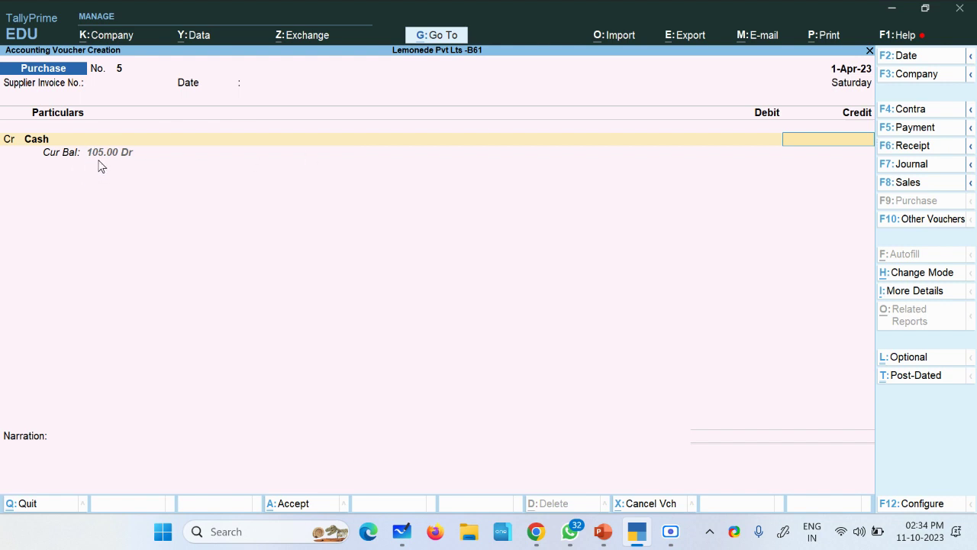
{"action": "type", "text": "90"}
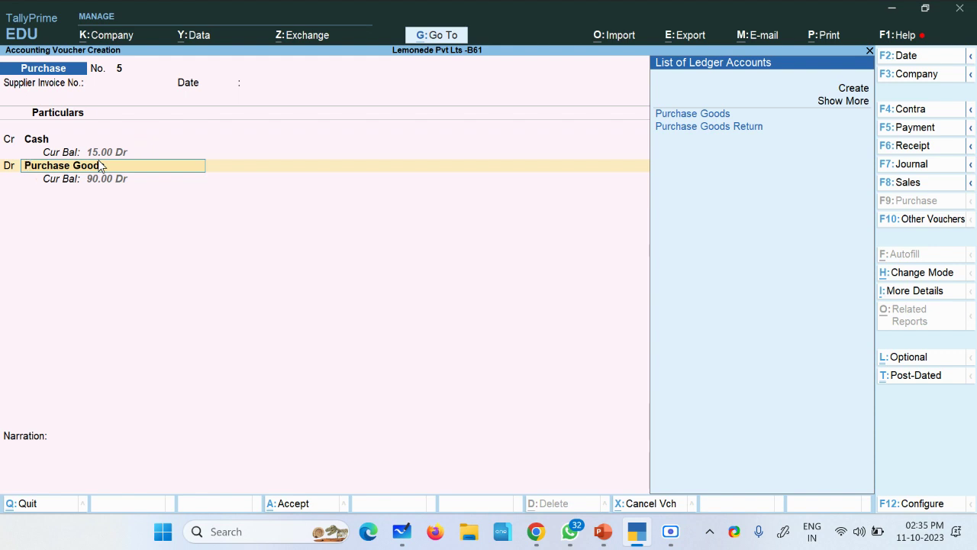
{"action": "key", "text": "Down"}
{"action": "key", "text": "Return"}
Step: View the Purchase Goods ledger master from the voucher to check its group, and return to the voucher
{"action": "left_click", "coordinate": [102, 167]}
{"action": "key", "text": "ctrl+Return"}
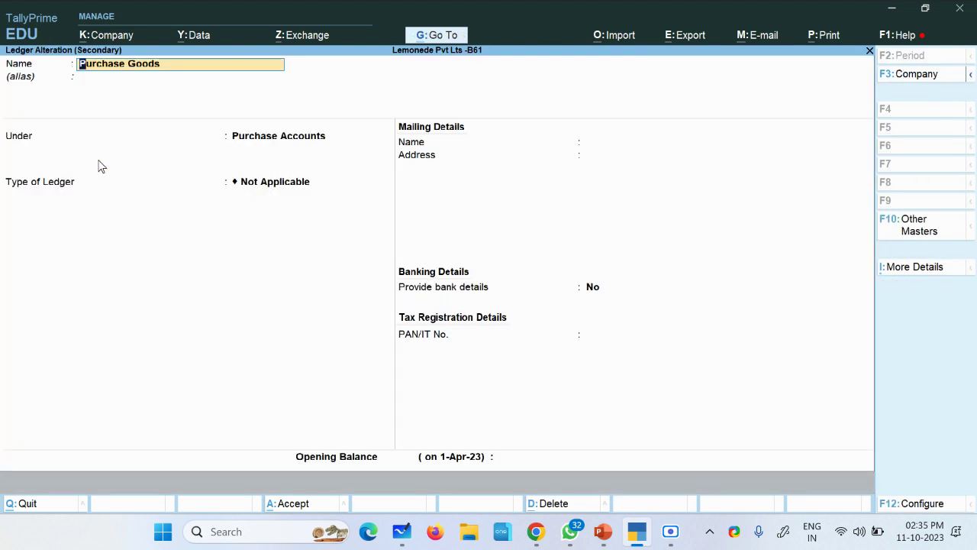
{"action": "key", "text": "ctrl+a"}
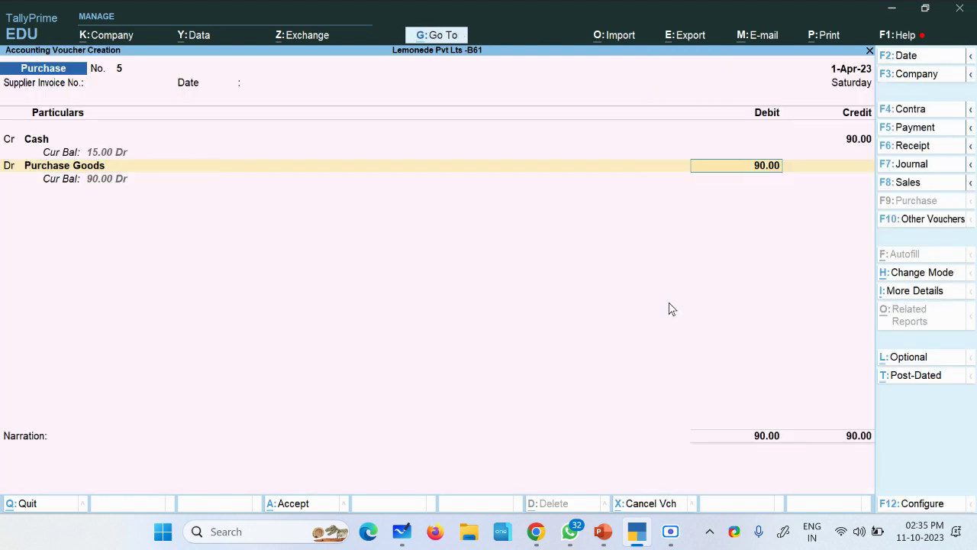
Step: Accept the 90 debit for Purchase Goods and enter the purchase narration "lemon 50 Sugar 40"
{"action": "key", "text": "Return"}
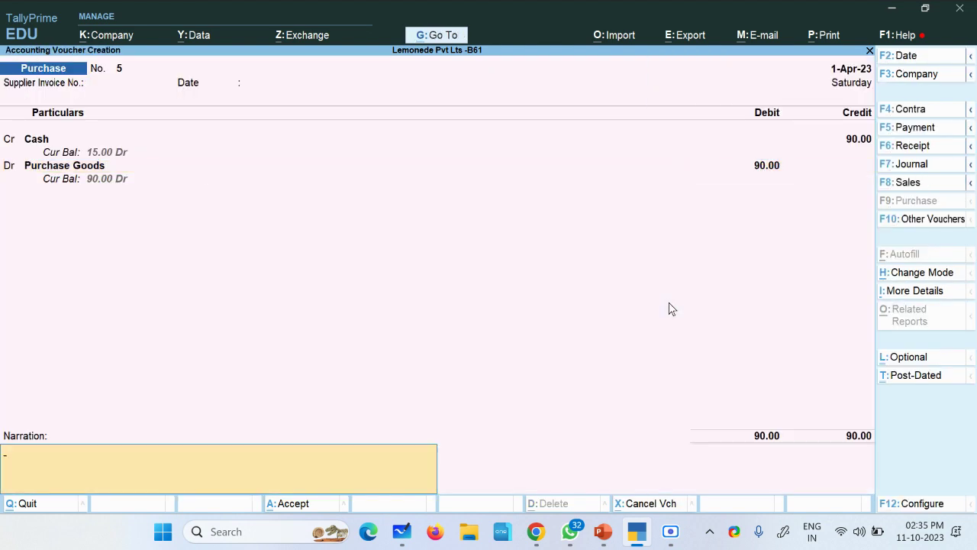
{"action": "type", "text": "lemon 50 Sugar 4"}
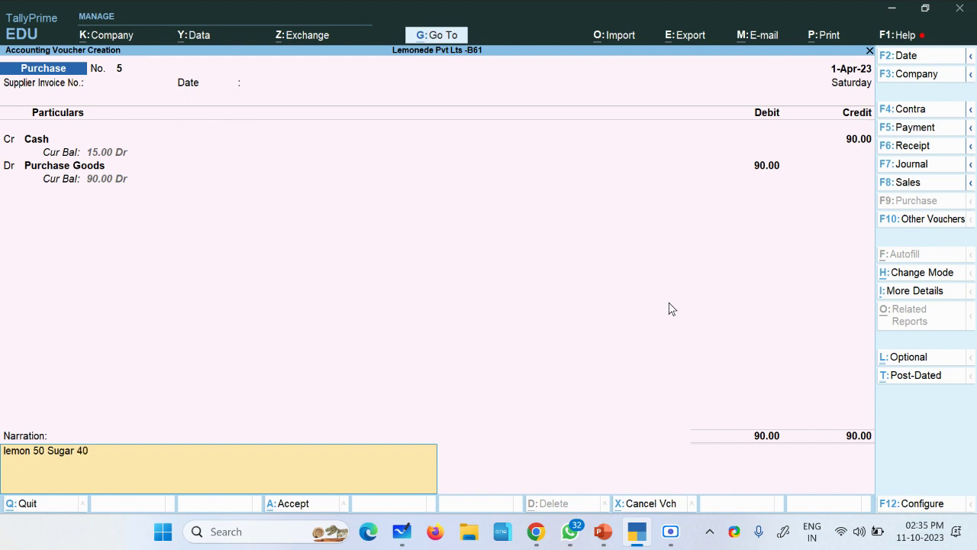
{"action": "type", "text": "0"}
{"action": "key", "text": "Return"}
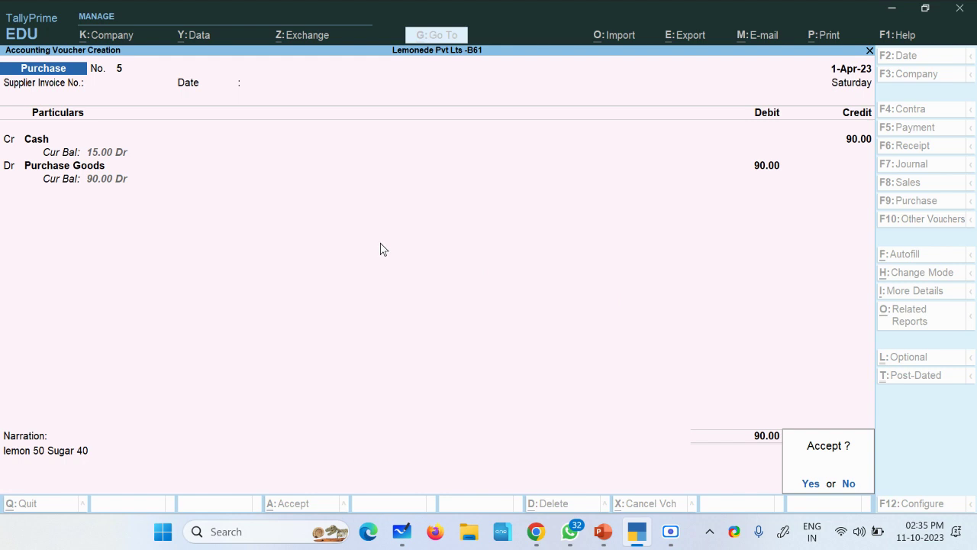
{"action": "left_click", "coordinate": [670, 531]}
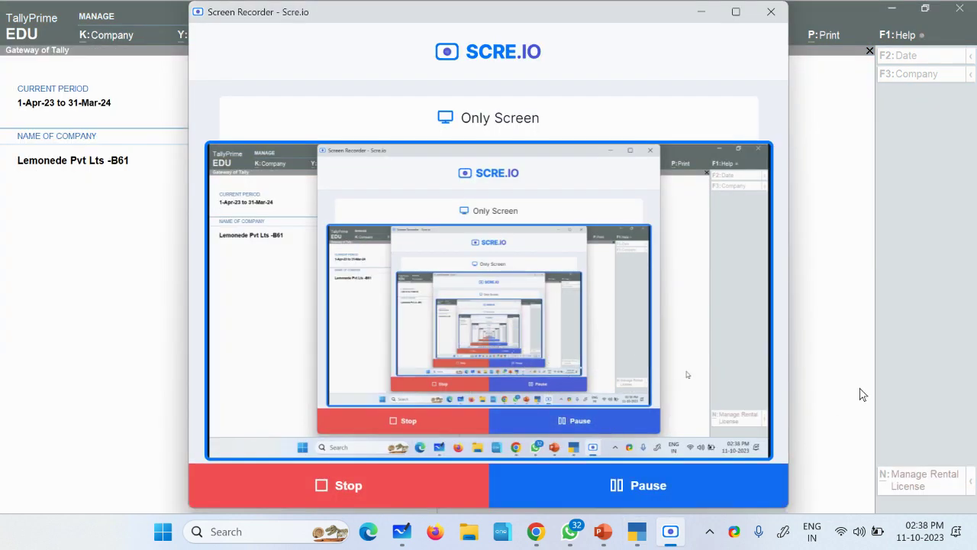
{"action": "left_click", "coordinate": [861, 392]}
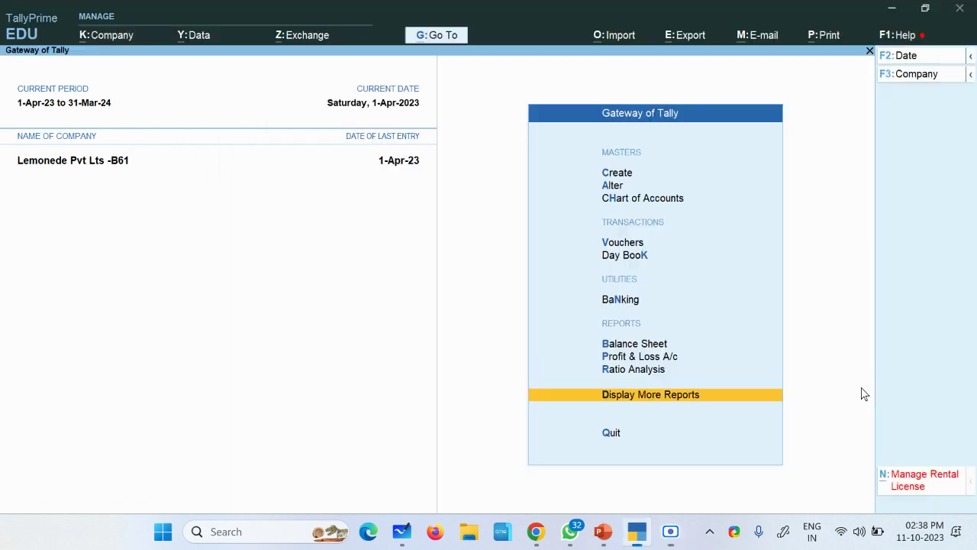
Step: Open the Day Book and select the Cash purchase voucher in it
{"action": "left_click", "coordinate": [629, 257]}
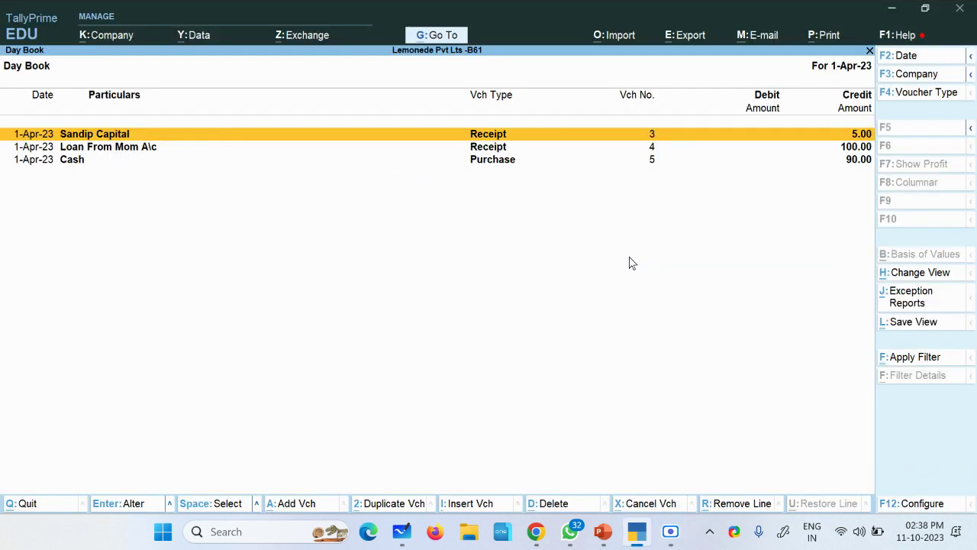
{"action": "left_click", "coordinate": [519, 159]}
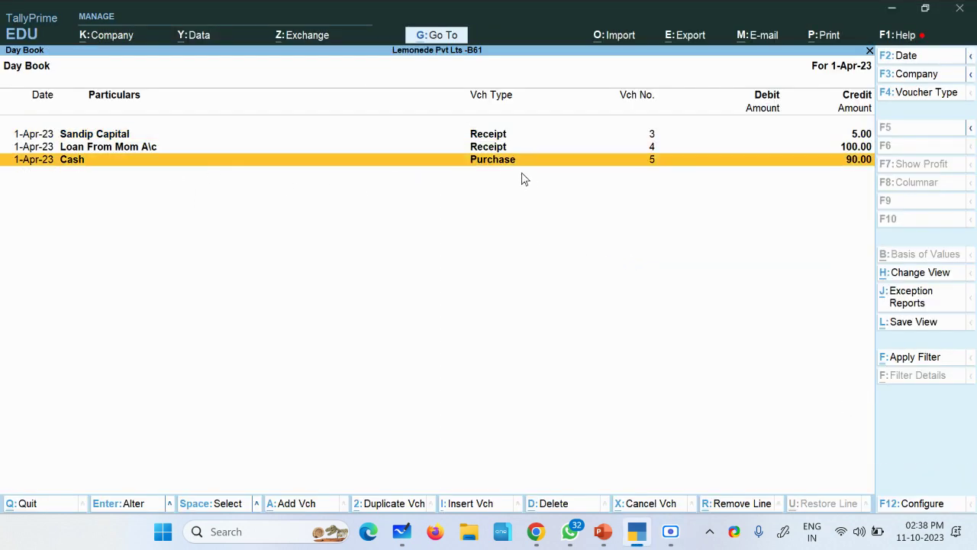
Step: Open the 90 cash purchase voucher and view the Stock Summary report from it, and return to the Gateway of Tally without changes
{"action": "key", "text": "Return"}
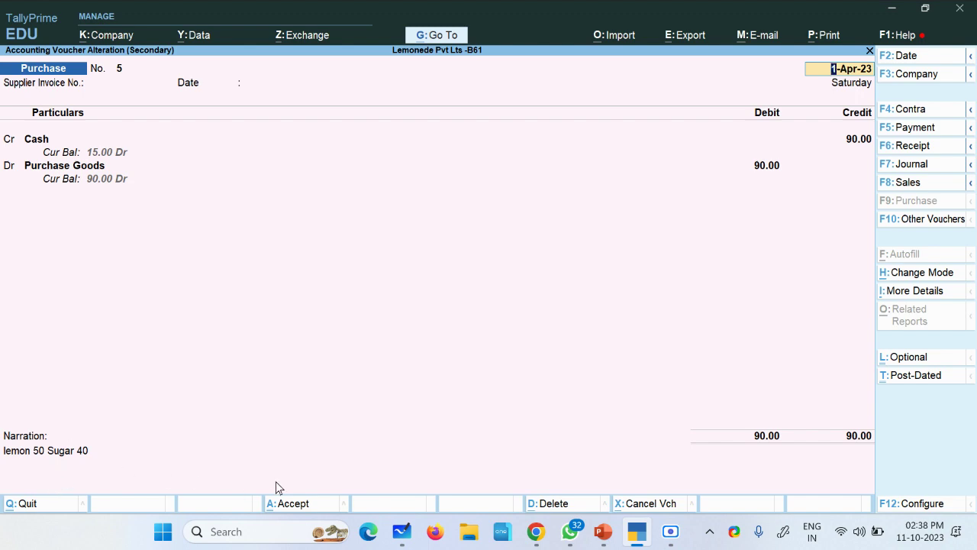
{"action": "left_click", "coordinate": [442, 39]}
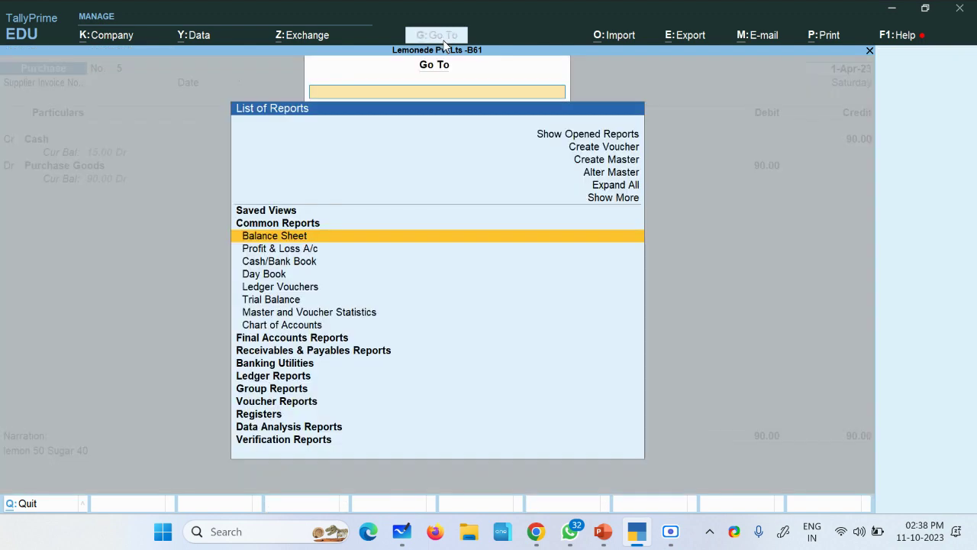
{"action": "type", "text": "Stock"}
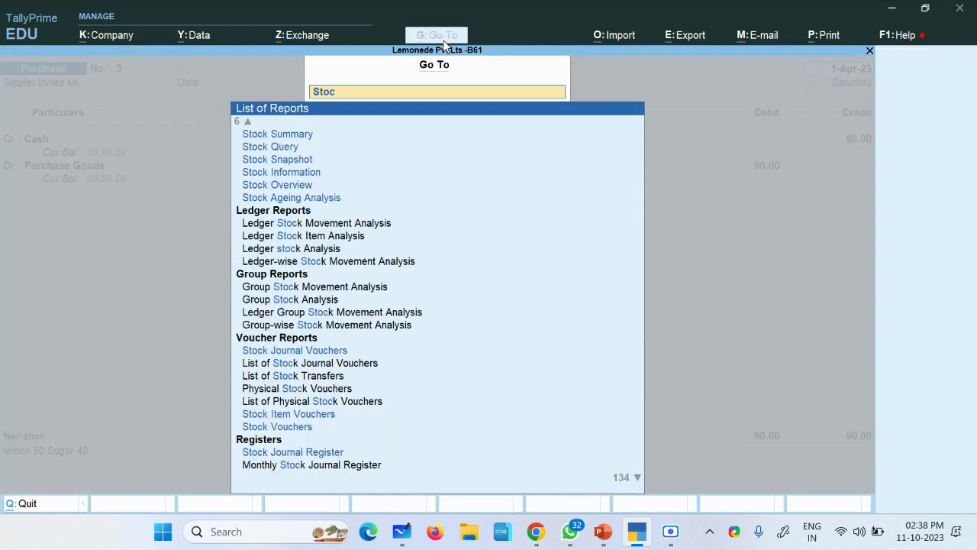
{"action": "left_click", "coordinate": [281, 135]}
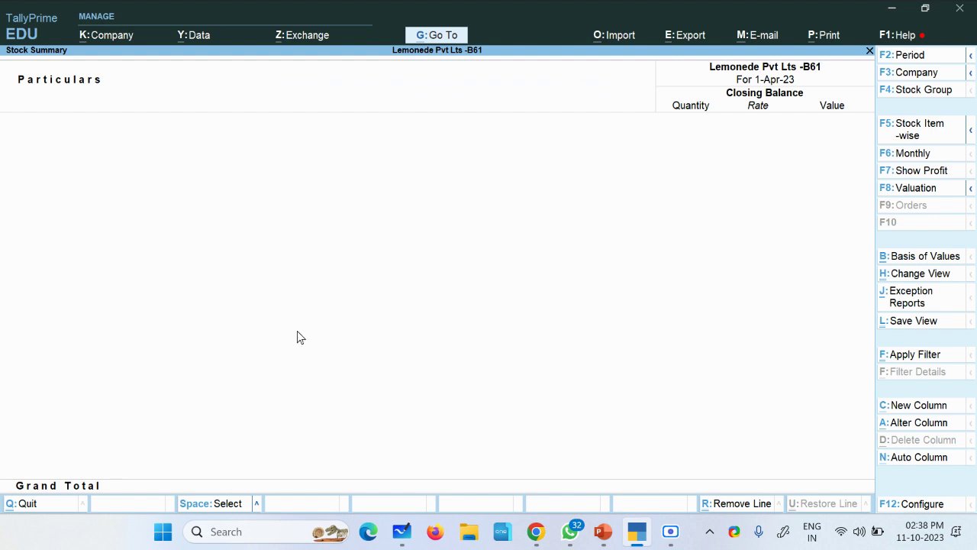
{"action": "key", "text": "Escape"}
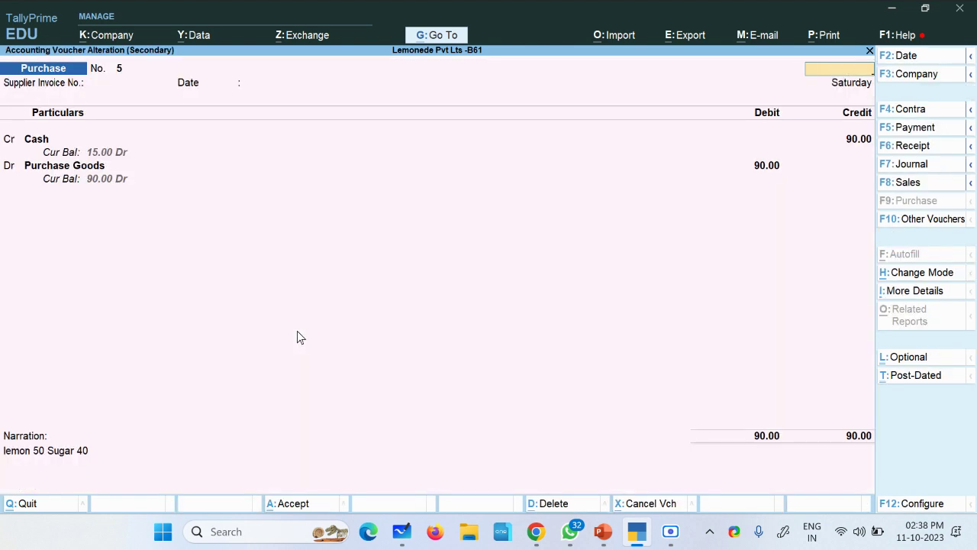
{"action": "key", "text": "Escape"}
{"action": "key", "text": "Escape"}
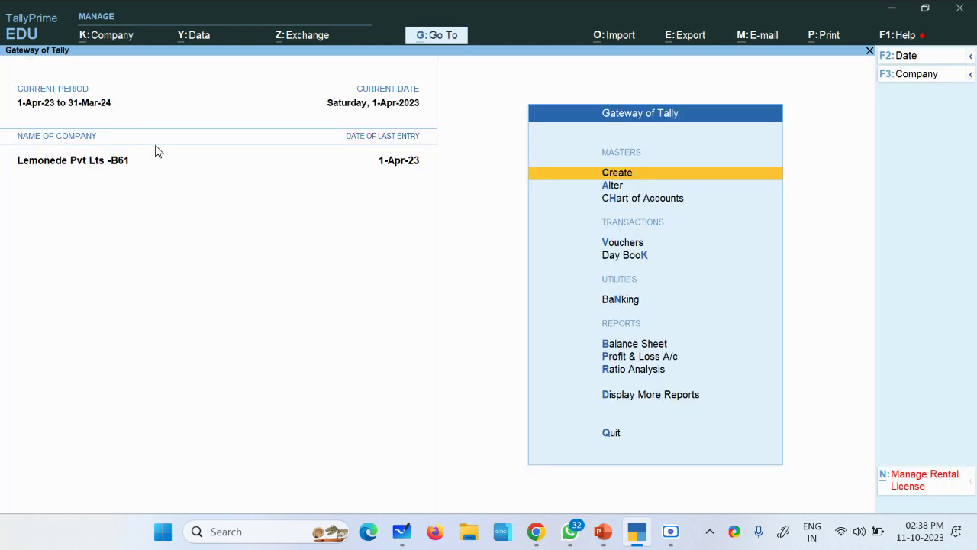
Step: Set Maintain Inventory to Yes in the company features of Lemonede Pvt Lts -B61
{"action": "left_click", "coordinate": [118, 35]}
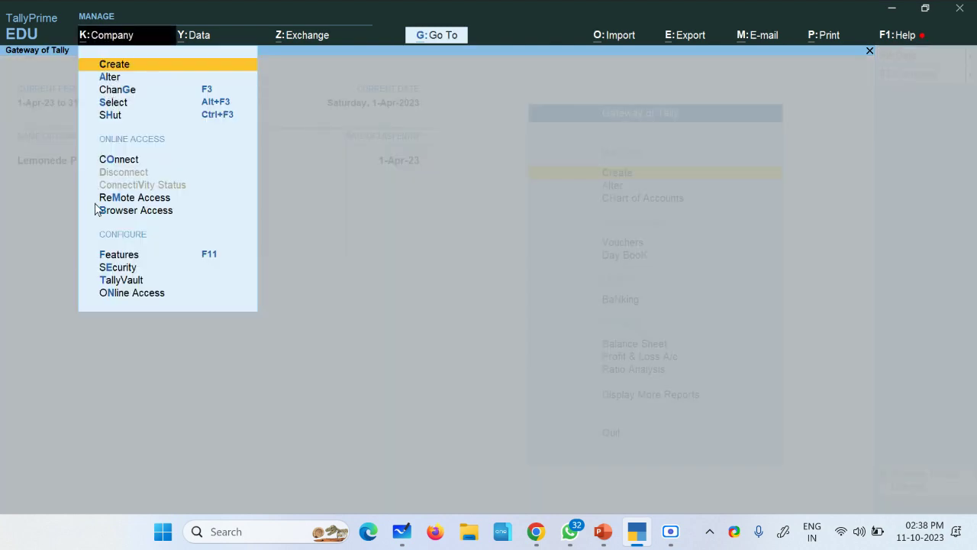
{"action": "left_click", "coordinate": [137, 258]}
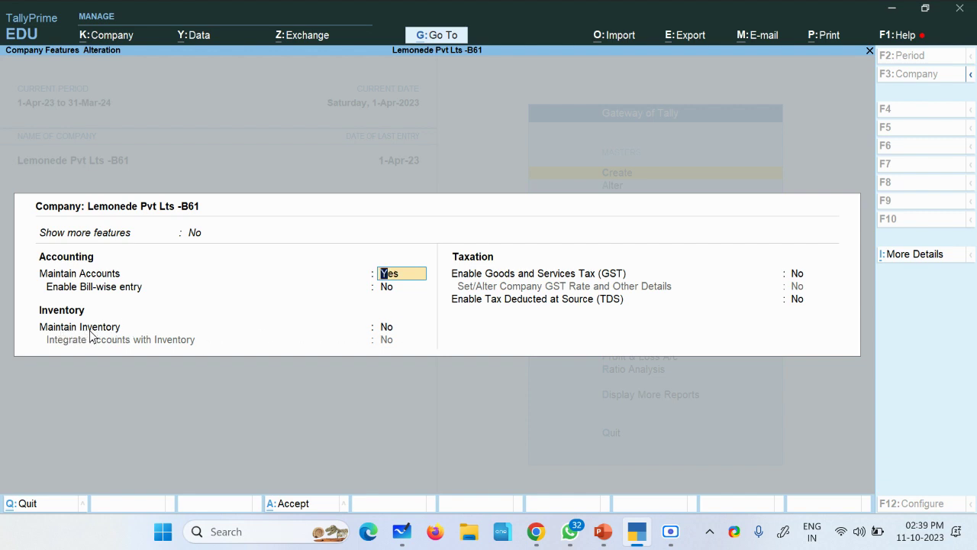
{"action": "left_click", "coordinate": [391, 329]}
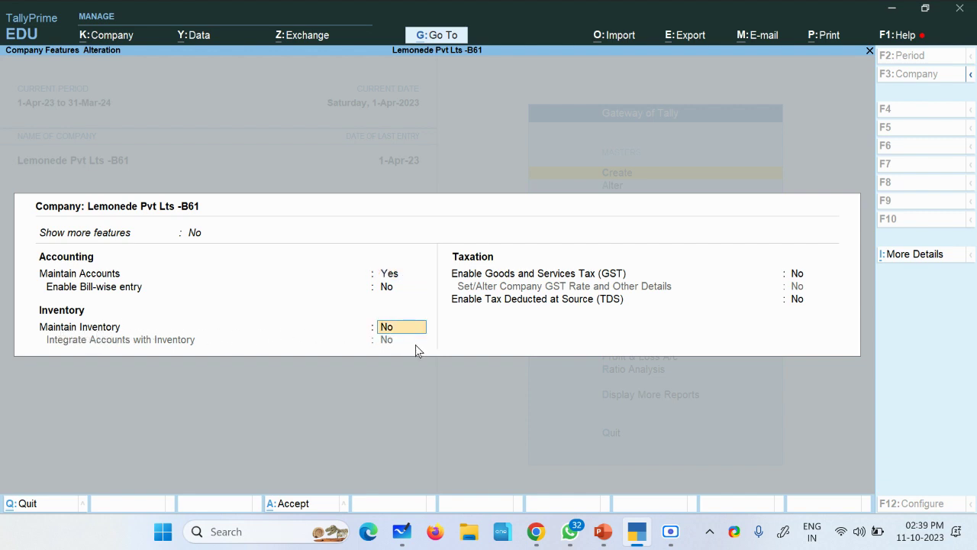
{"action": "type", "text": "y"}
{"action": "key", "text": "Return"}
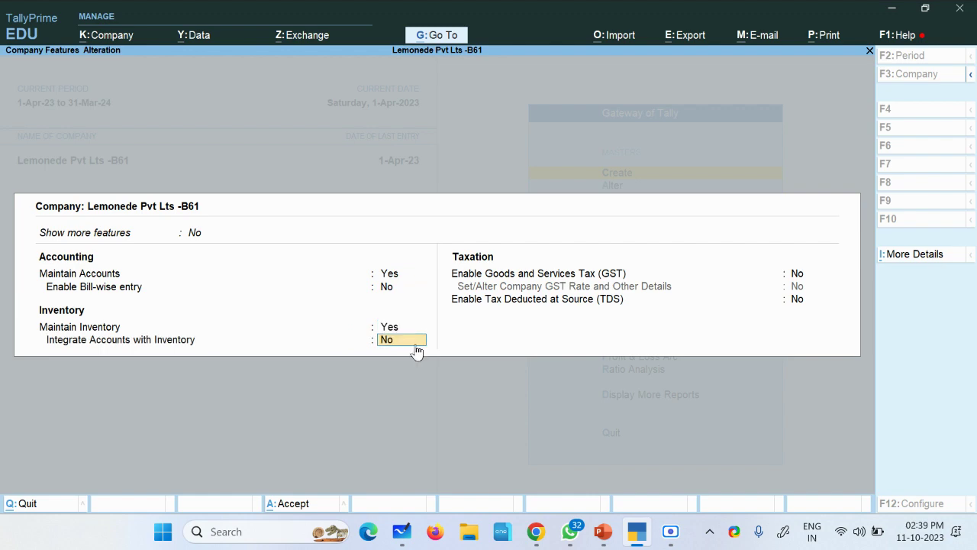
{"action": "left_click", "coordinate": [669, 531]}
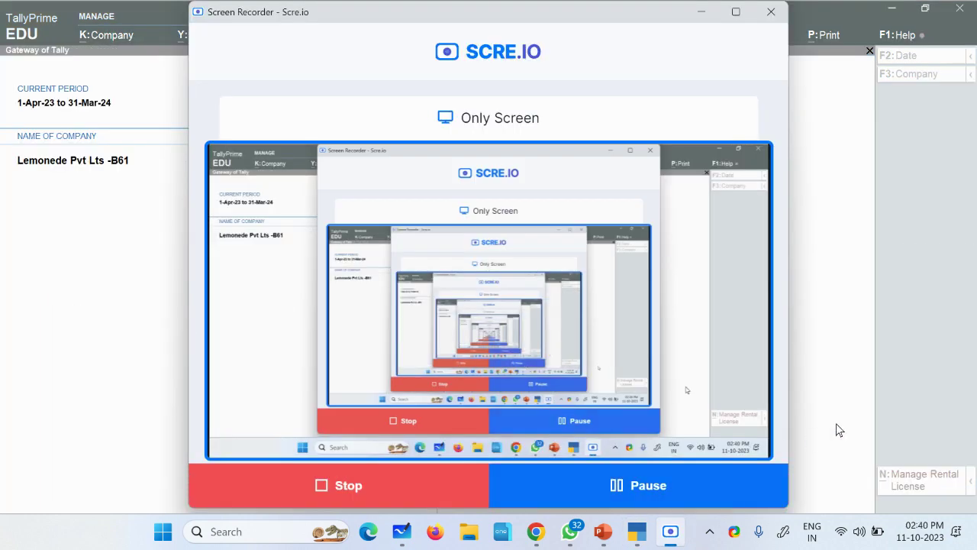
{"action": "left_click", "coordinate": [835, 426]}
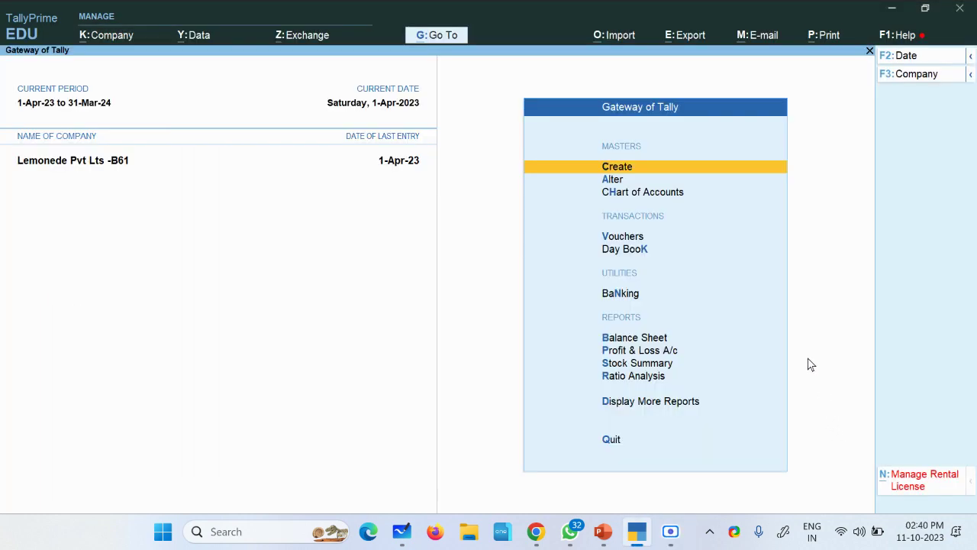
Step: View the list of masters that can be created, and set Maintain Inventory to No in the company features
{"action": "left_click", "coordinate": [622, 169]}
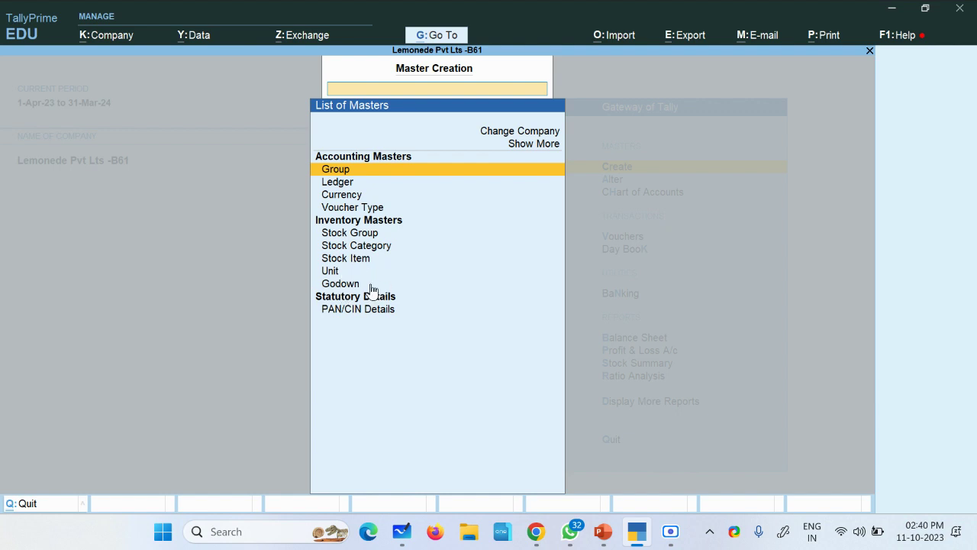
{"action": "left_click", "coordinate": [105, 35]}
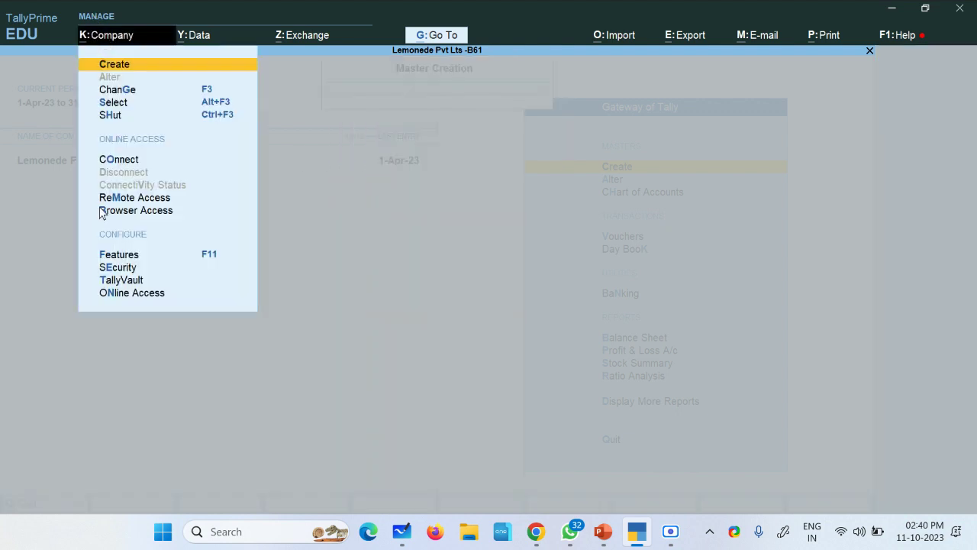
{"action": "key", "text": "F11"}
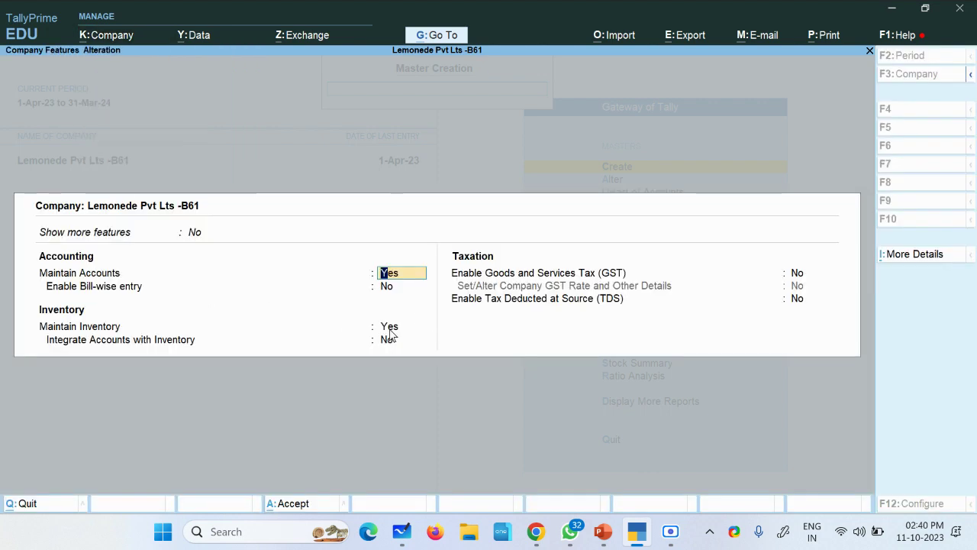
{"action": "left_click", "coordinate": [390, 329]}
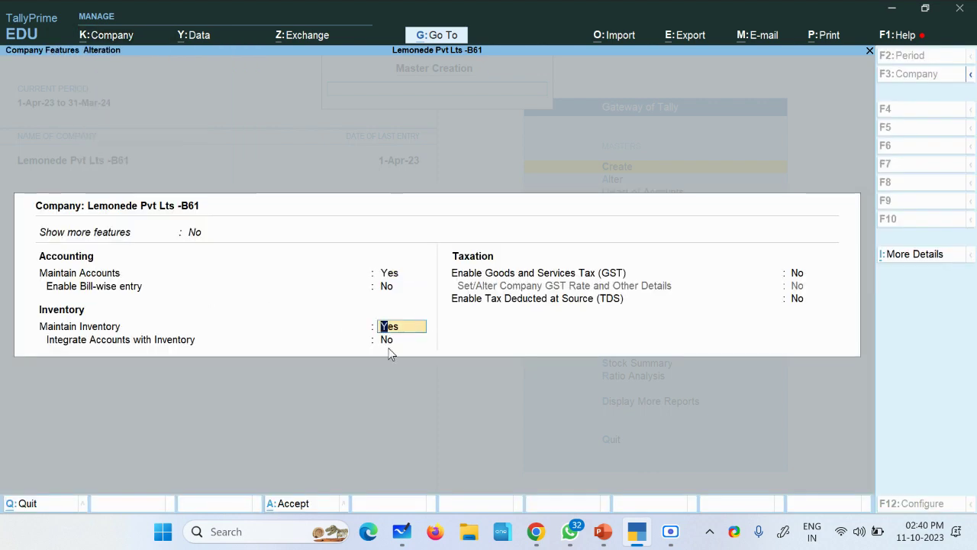
{"action": "key", "text": "n"}
{"action": "key", "text": "ctrl+a"}
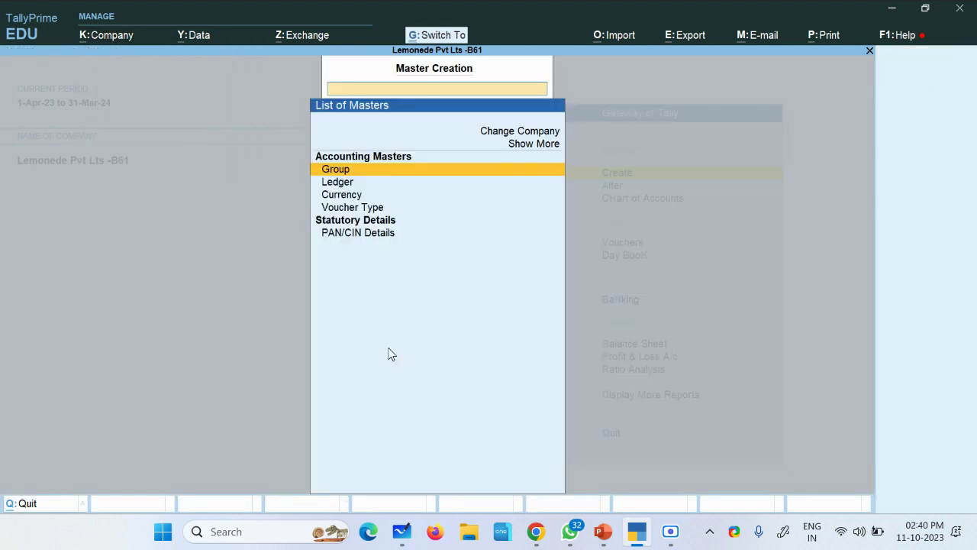
{"action": "key", "text": "Escape"}
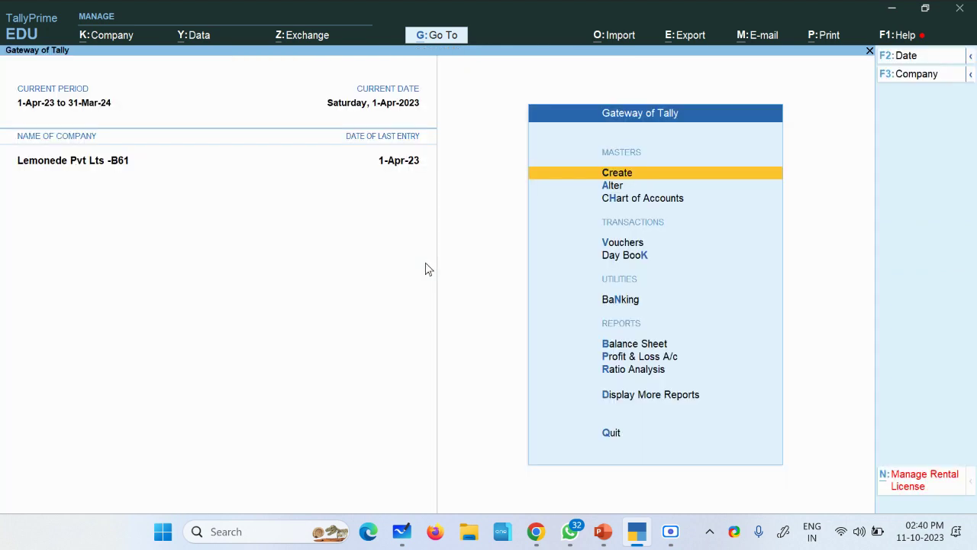
Step: Check the master creation list without inventory masters, and turn Maintain Inventory to Yes in the company features
{"action": "left_click", "coordinate": [628, 174]}
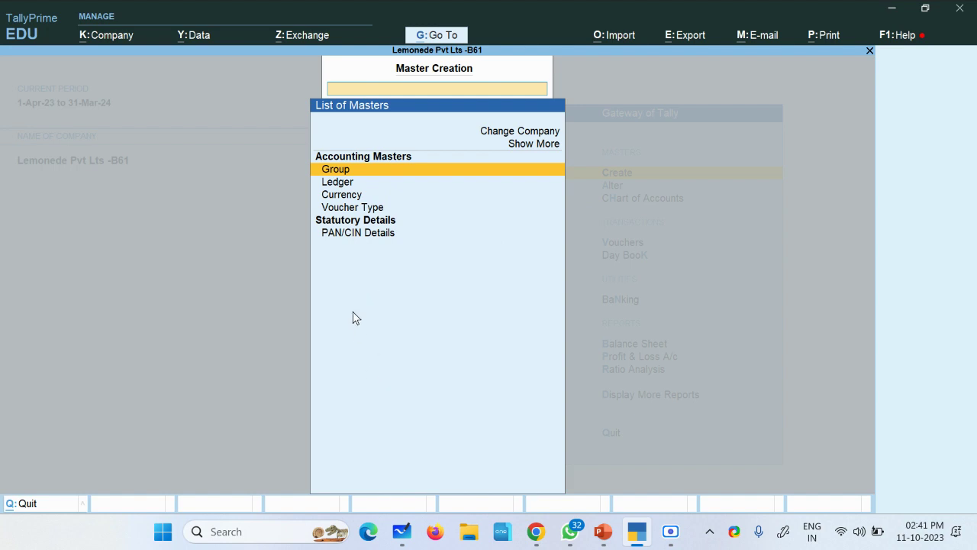
{"action": "left_click", "coordinate": [119, 38]}
{"action": "left_click", "coordinate": [139, 259]}
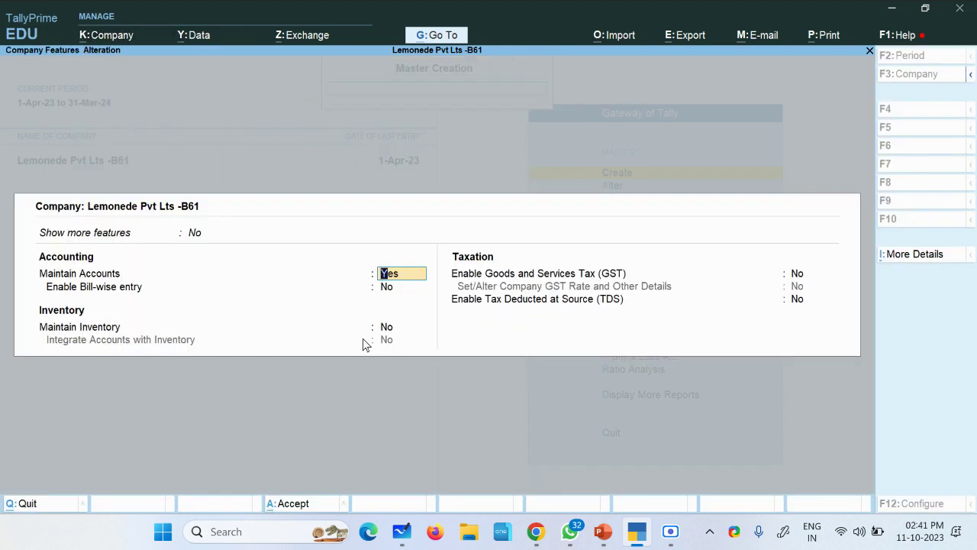
{"action": "left_click", "coordinate": [388, 328]}
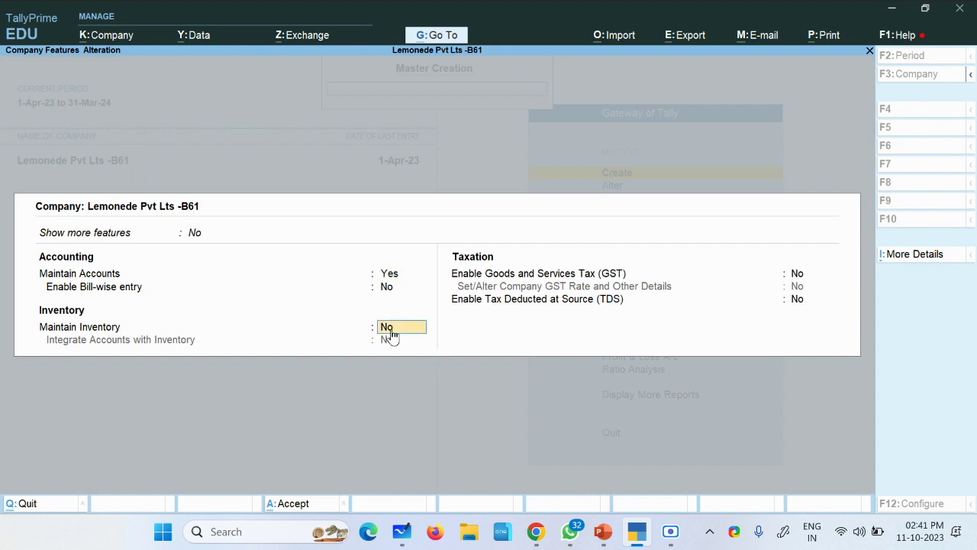
{"action": "type", "text": "y"}
{"action": "key", "text": "Return"}
{"action": "key", "text": "ctrl+a"}
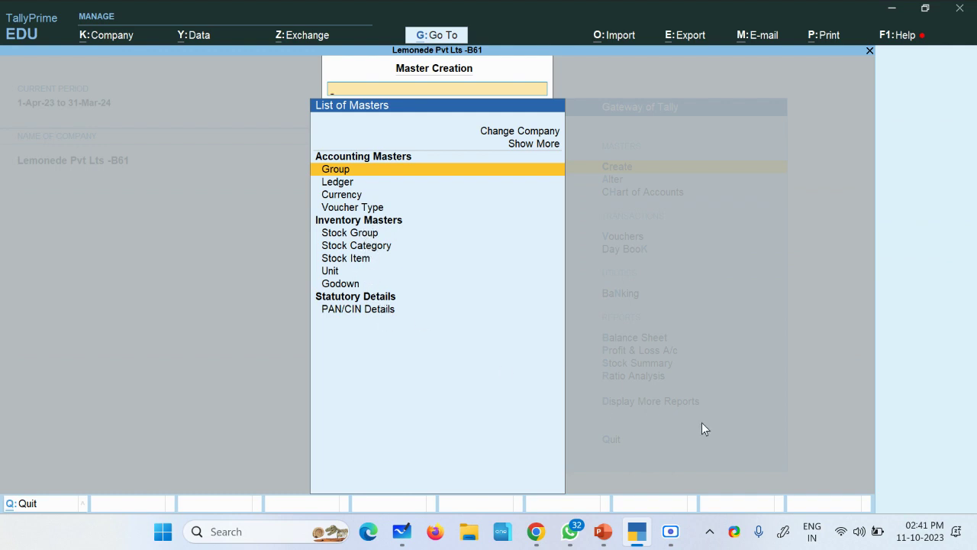
{"action": "mouse_move", "coordinate": [685, 213]}
{"action": "left_mouse_down"}
{"action": "mouse_move", "coordinate": [598, 249]}
{"action": "mouse_move", "coordinate": [386, 229]}
{"action": "mouse_move", "coordinate": [399, 239]}
{"action": "left_mouse_up"}
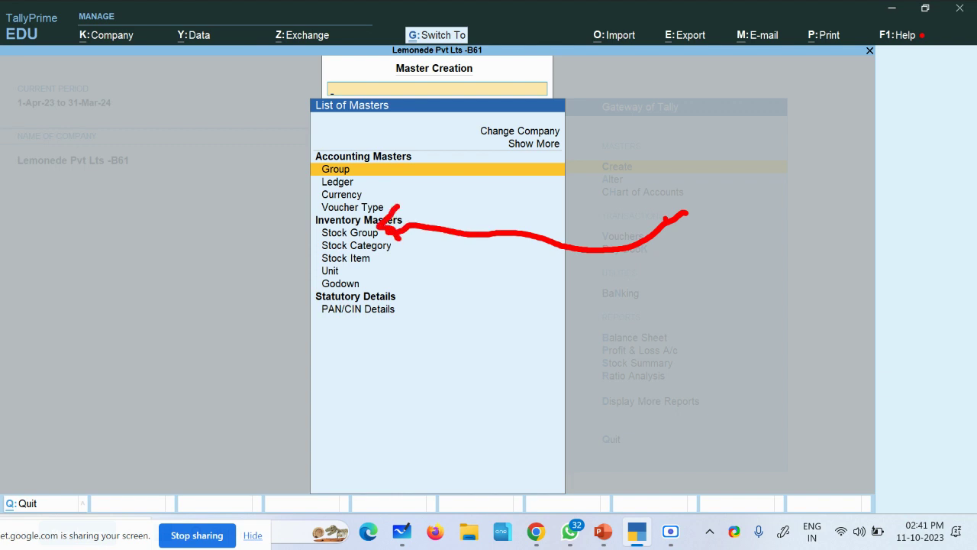
{"action": "mouse_move", "coordinate": [206, 286]}
{"action": "left_mouse_down"}
{"action": "mouse_move", "coordinate": [259, 276]}
{"action": "mouse_move", "coordinate": [311, 243]}
{"action": "mouse_move", "coordinate": [310, 260]}
{"action": "left_mouse_up"}
{"action": "mouse_move", "coordinate": [388, 260]}
{"action": "left_mouse_down"}
{"action": "mouse_move", "coordinate": [416, 256]}
{"action": "mouse_move", "coordinate": [347, 276]}
{"action": "mouse_move", "coordinate": [399, 280]}
{"action": "left_mouse_up"}
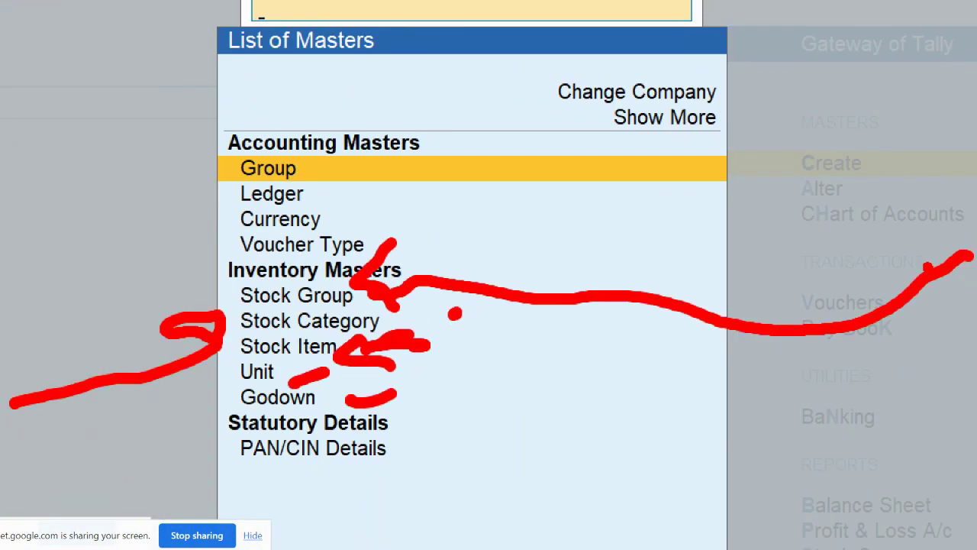
{"action": "left_click", "coordinate": [422, 498]}
{"action": "left_click", "coordinate": [248, 427]}
{"action": "left_click_drag", "start_coordinate": [362, 382], "coordinate": [319, 406]}
{"action": "mouse_move", "coordinate": [271, 353]}
{"action": "left_mouse_down"}
{"action": "mouse_move", "coordinate": [249, 351]}
{"action": "mouse_move", "coordinate": [288, 391]}
{"action": "left_mouse_up"}
{"action": "mouse_move", "coordinate": [623, 93]}
{"action": "left_mouse_down"}
{"action": "mouse_move", "coordinate": [668, 106]}
{"action": "mouse_move", "coordinate": [763, 73]}
{"action": "left_mouse_up"}
{"action": "left_click_drag", "start_coordinate": [756, 106], "coordinate": [793, 97]}
{"action": "mouse_move", "coordinate": [823, 47]}
{"action": "left_mouse_down"}
{"action": "mouse_move", "coordinate": [810, 98]}
{"action": "mouse_move", "coordinate": [683, 185]}
{"action": "left_mouse_up"}
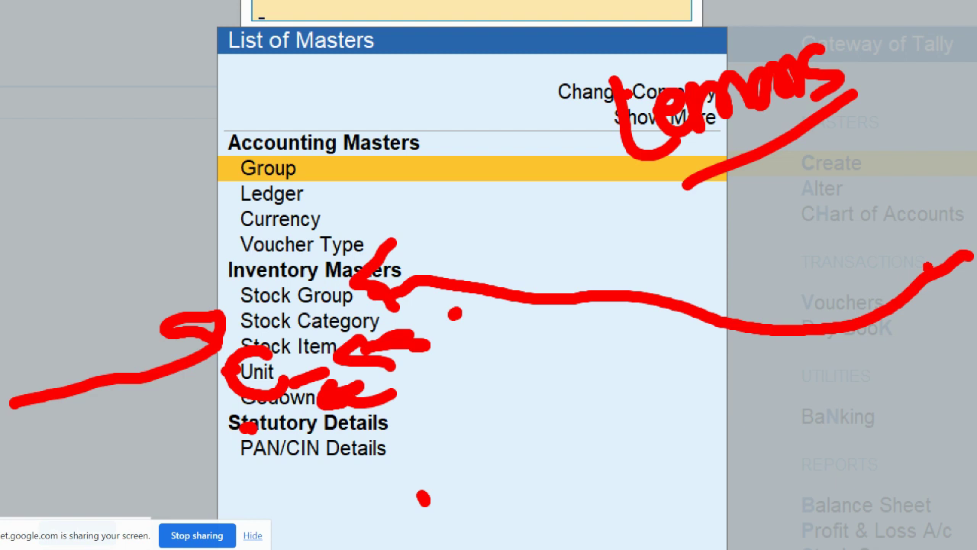
{"action": "left_click", "coordinate": [581, 361]}
{"action": "mouse_move", "coordinate": [594, 324]}
{"action": "left_mouse_down"}
{"action": "mouse_move", "coordinate": [611, 359]}
{"action": "mouse_move", "coordinate": [665, 359]}
{"action": "left_mouse_up"}
{"action": "mouse_move", "coordinate": [670, 321]}
{"action": "left_mouse_down"}
{"action": "mouse_move", "coordinate": [699, 305]}
{"action": "mouse_move", "coordinate": [763, 324]}
{"action": "mouse_move", "coordinate": [595, 453]}
{"action": "left_mouse_up"}
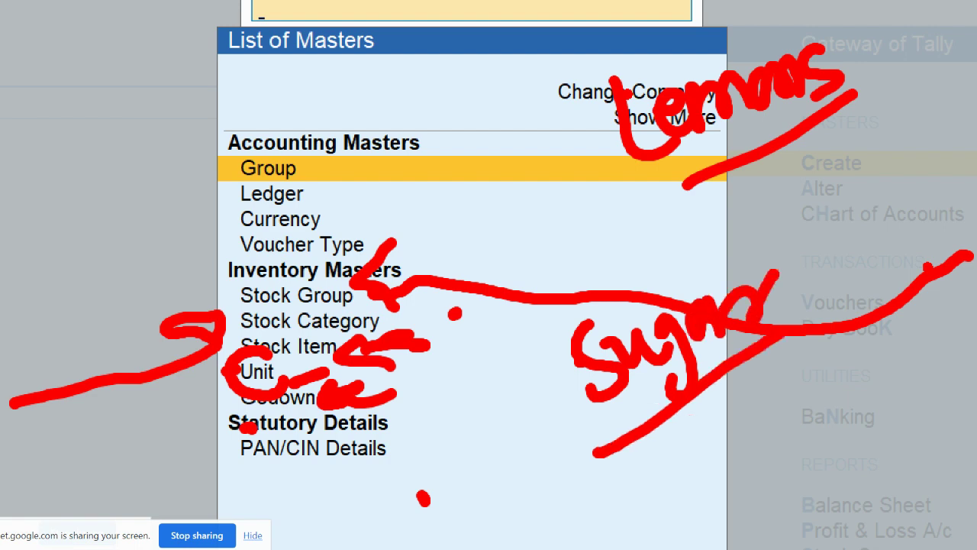
{"action": "left_click_drag", "start_coordinate": [838, 154], "coordinate": [842, 220]}
{"action": "left_click_drag", "start_coordinate": [870, 156], "coordinate": [871, 207]}
{"action": "left_click_drag", "start_coordinate": [905, 162], "coordinate": [882, 226]}
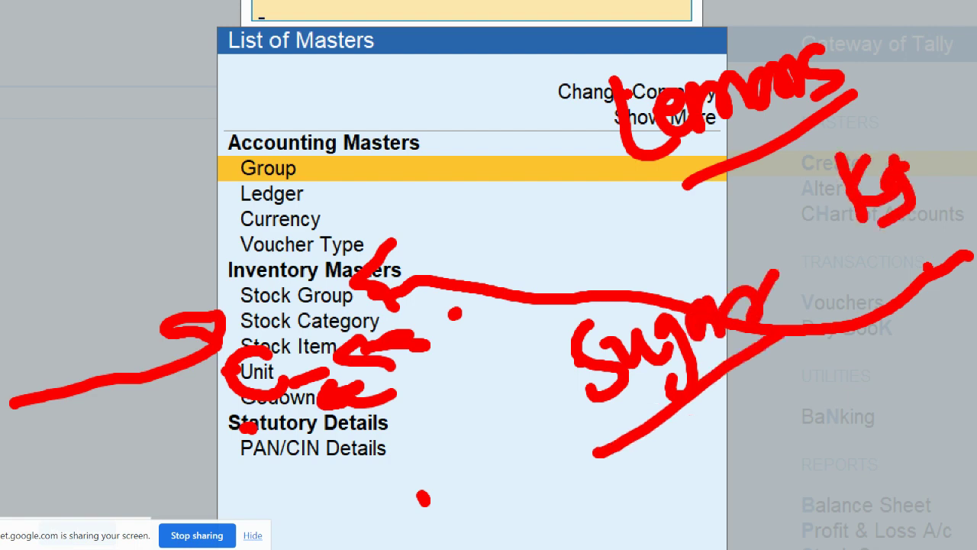
{"action": "key", "text": "Escape"}
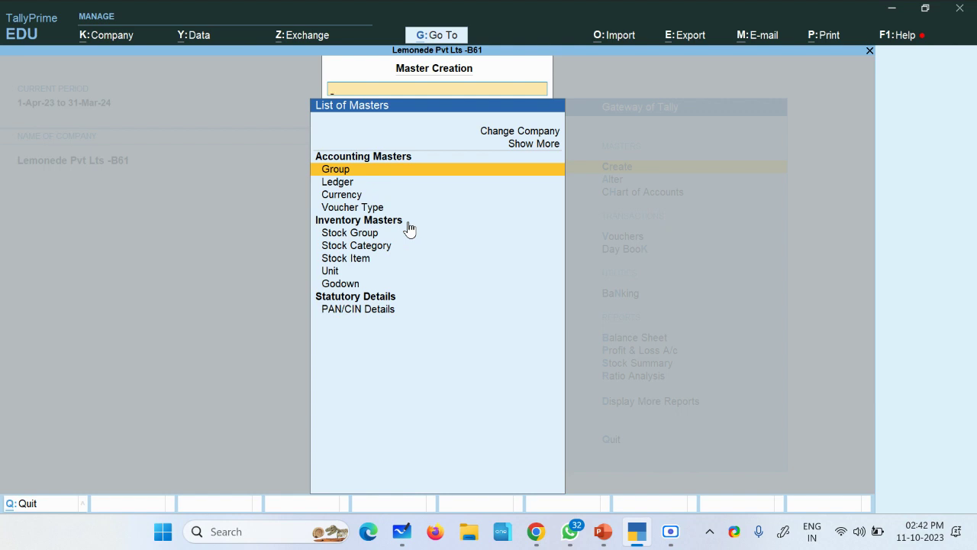
Step: Start creating a stock item master and name it "Lemons"
{"action": "key", "text": "Escape"}
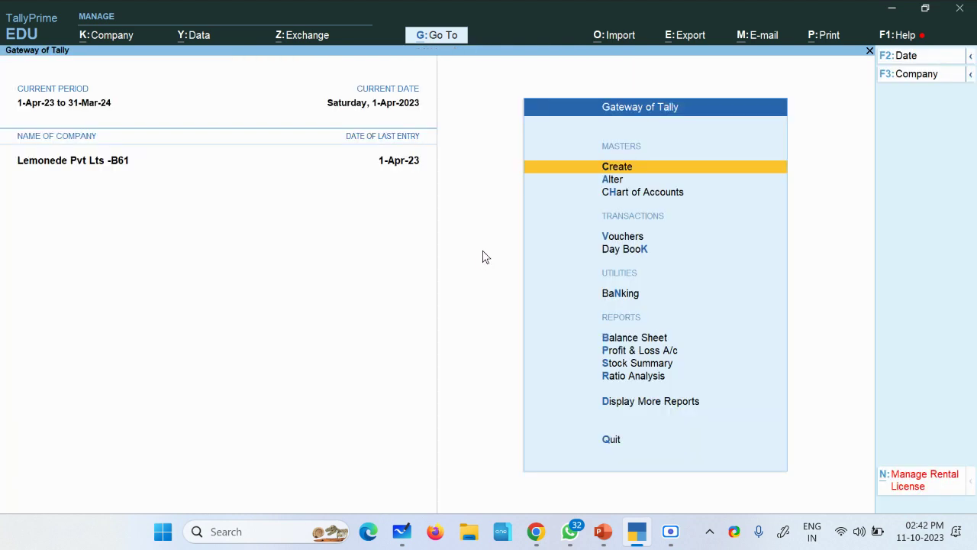
{"action": "left_click", "coordinate": [638, 169]}
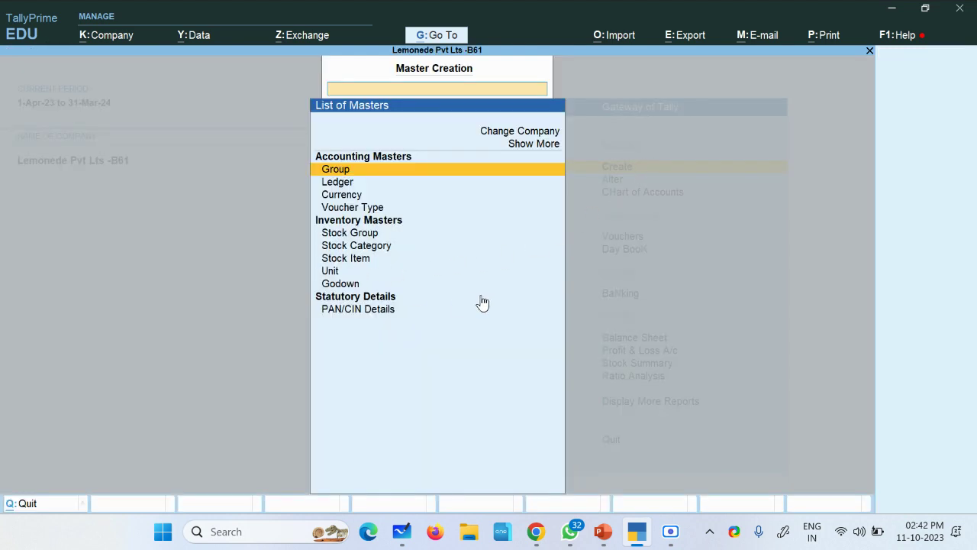
{"action": "left_click", "coordinate": [356, 260]}
{"action": "key", "text": "Return"}
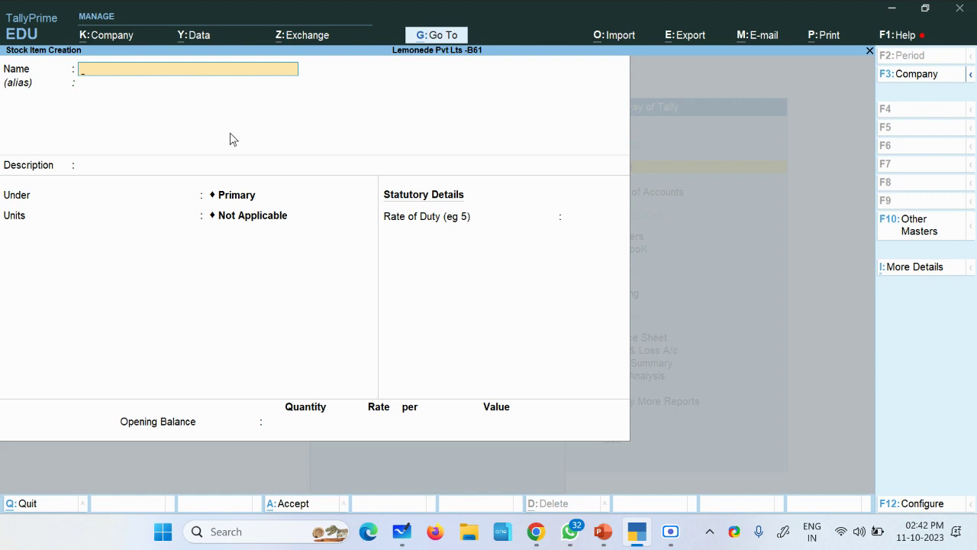
{"action": "type", "text": "Lemons"}
{"action": "key", "text": "Return"}
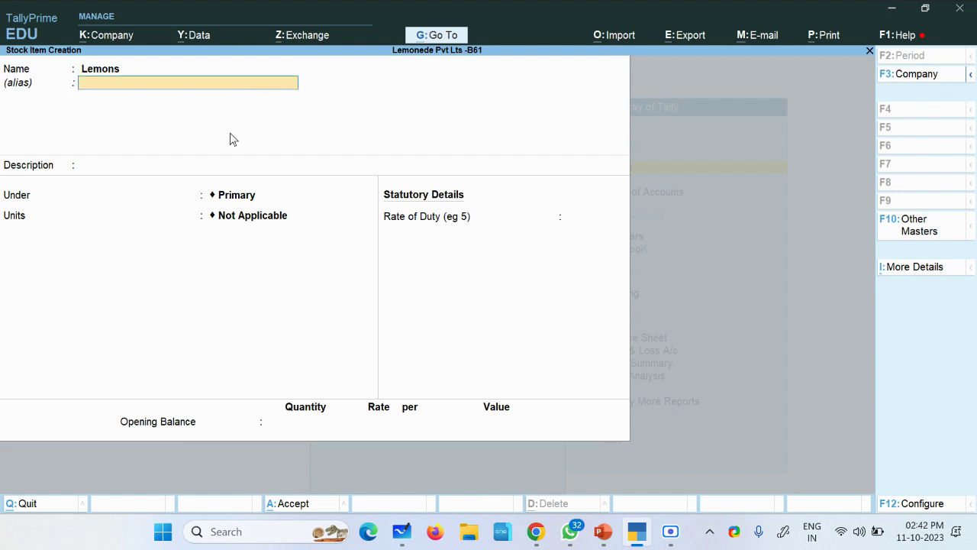
Step: Create a stock group named "Grocery" under Primary, with quantities not added, and assign the Lemons item to it
{"action": "key", "text": "Return"}
{"action": "key", "text": "Return"}
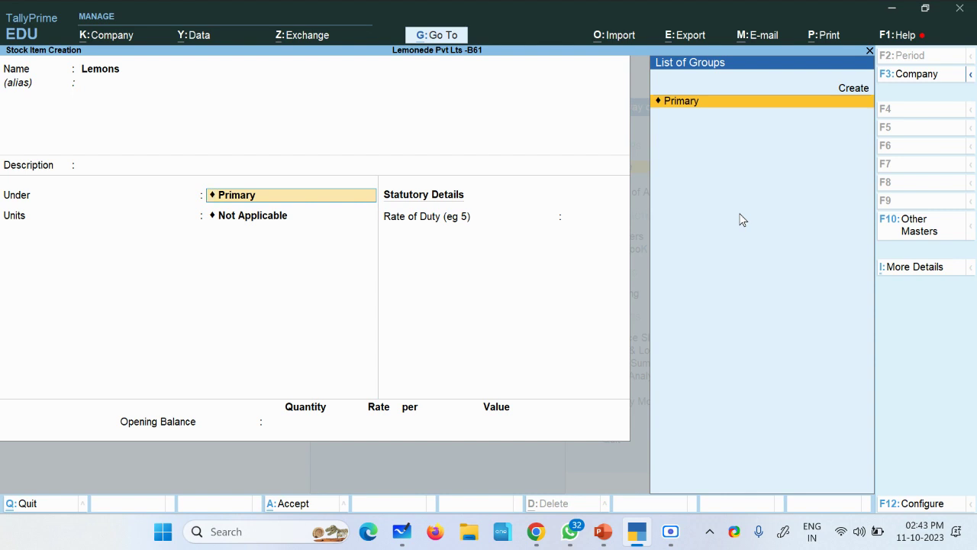
{"action": "key", "text": "Up"}
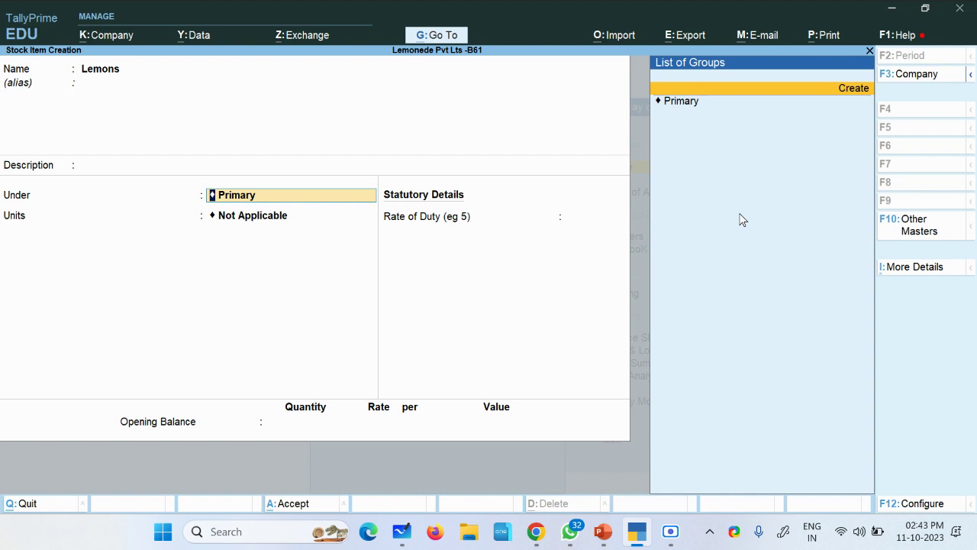
{"action": "left_click", "coordinate": [856, 95]}
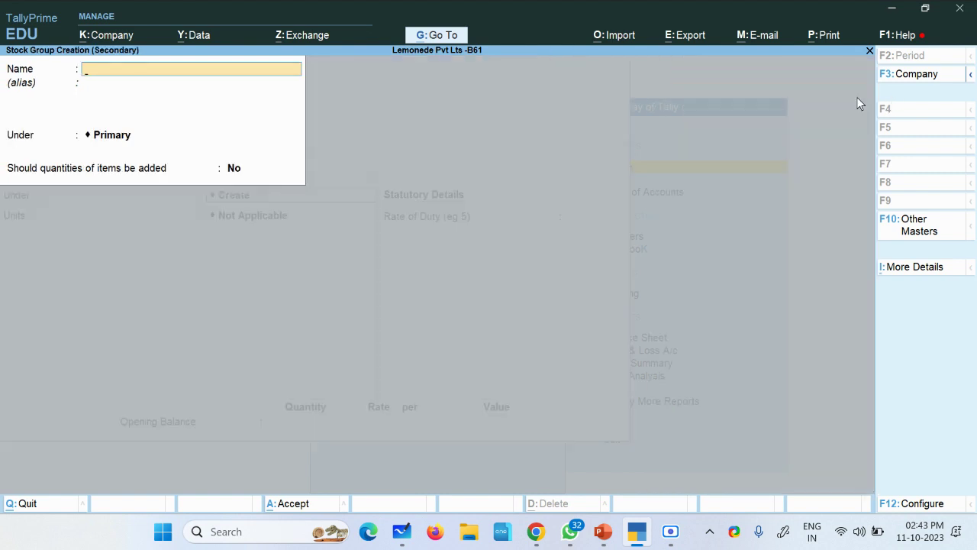
{"action": "type", "text": "Grocery"}
{"action": "key", "text": "Return"}
{"action": "key", "text": "Return"}
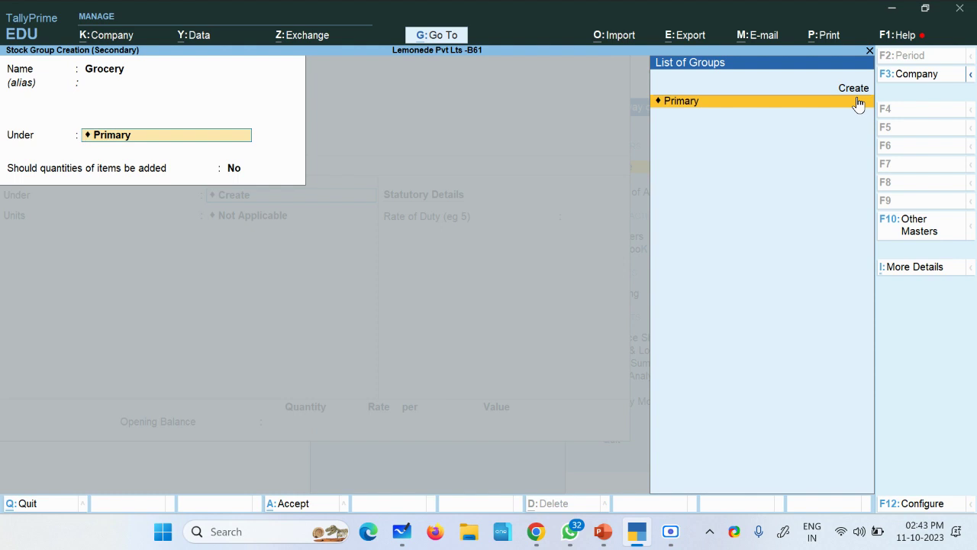
{"action": "key", "text": "Return"}
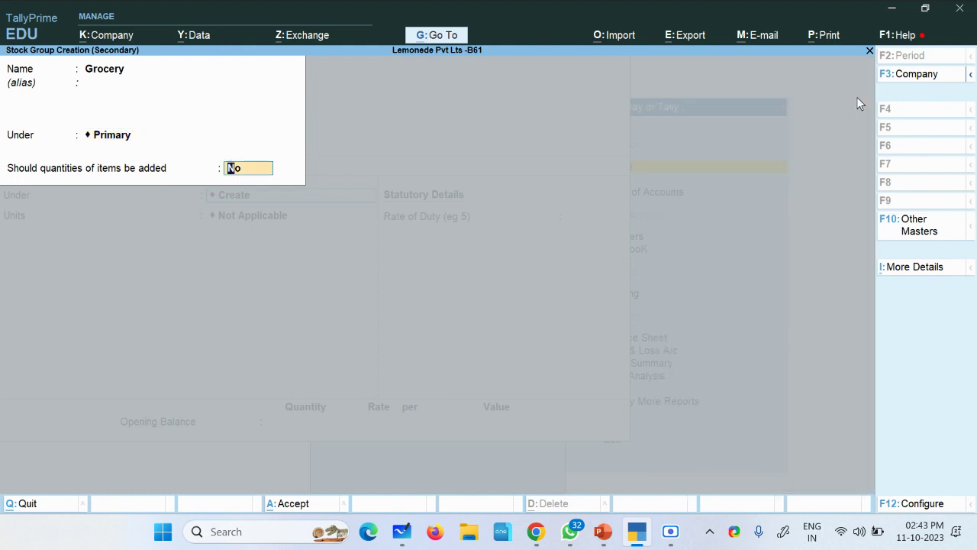
{"action": "key", "text": "Return"}
{"action": "key", "text": "Return"}
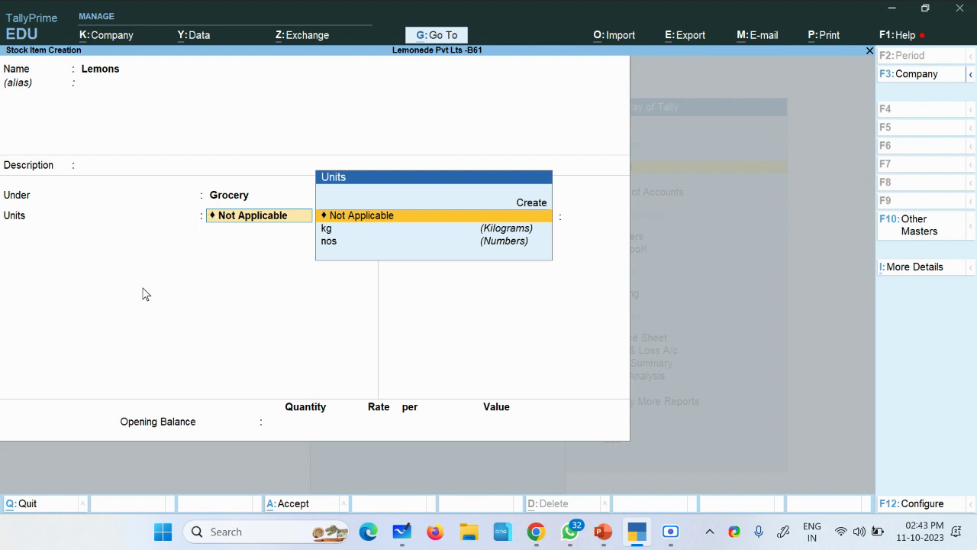
Step: Start creating a simple unit of measure for Lemons with symbol "pcs" and formal name "Pieces"
{"action": "left_click", "coordinate": [336, 244]}
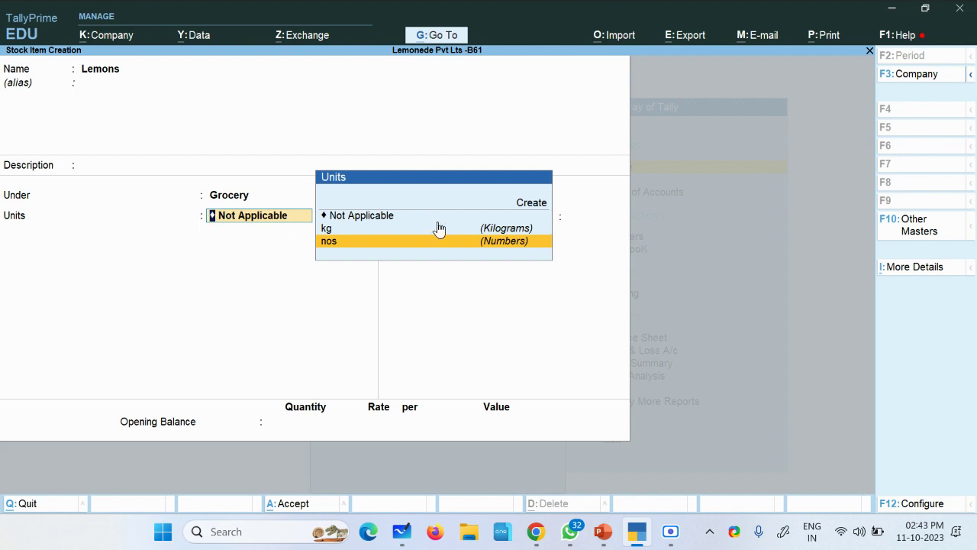
{"action": "left_click", "coordinate": [537, 203]}
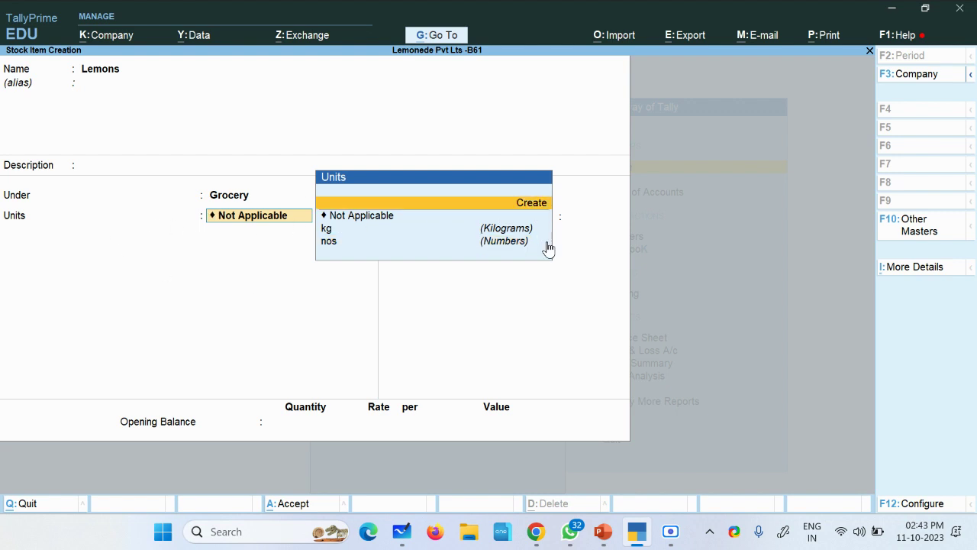
{"action": "key", "text": "Return"}
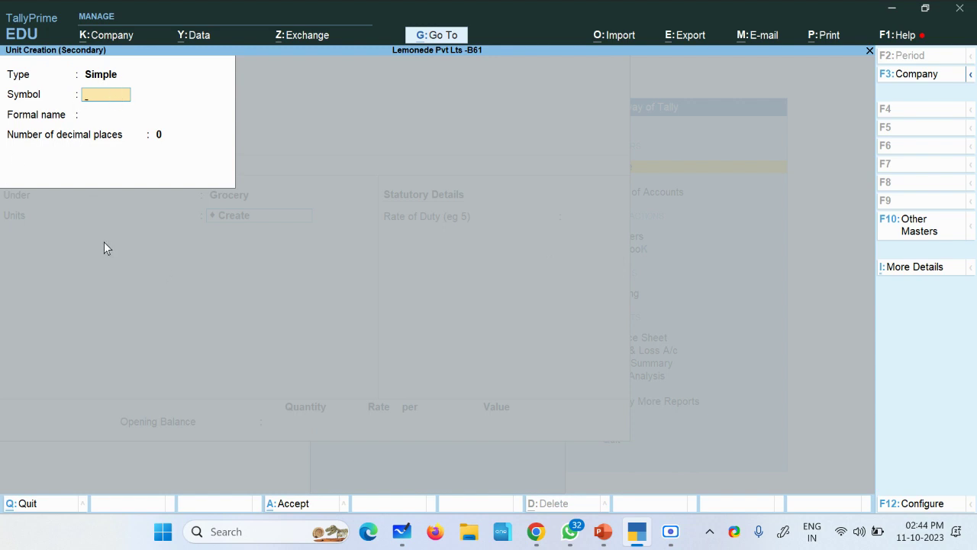
{"action": "type", "text": "pcs"}
{"action": "key", "text": "Return"}
{"action": "type", "text": "P"}
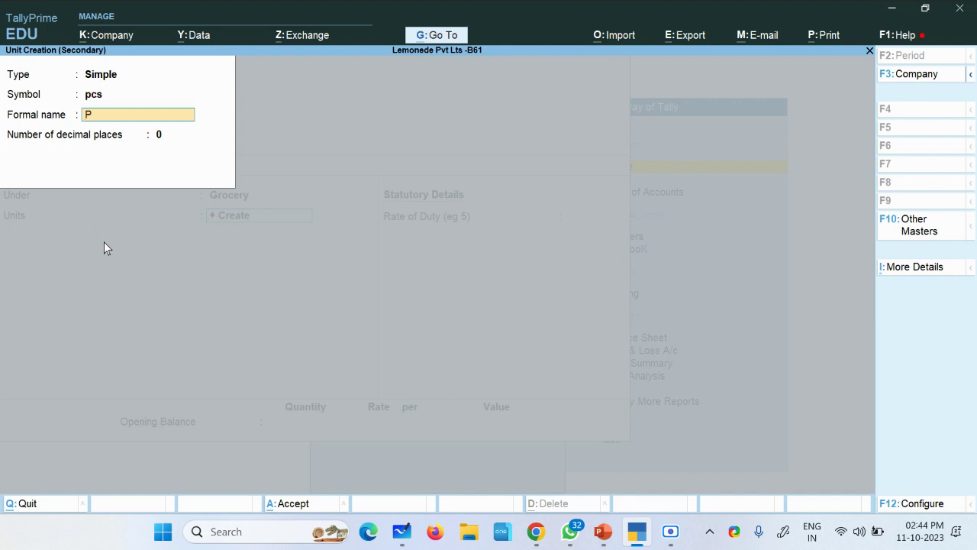
{"action": "type", "text": "ieces"}
{"action": "key", "text": "ctrl"}
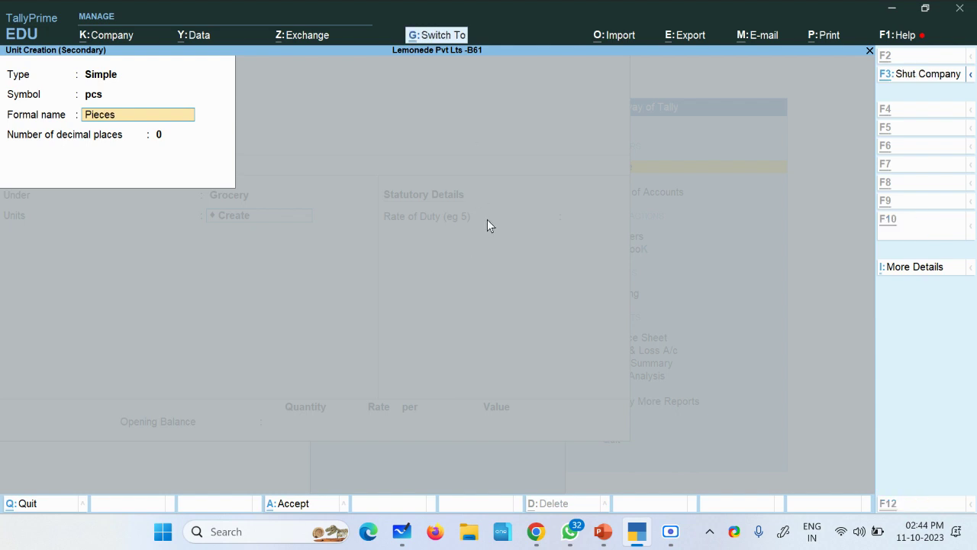
{"action": "key", "text": "ctrl+2"}
{"action": "scroll", "coordinate": [391, 162], "scroll_direction": "up", "scroll_amount": 15}
{"action": "mouse_move", "coordinate": [386, 152]}
{"action": "left_mouse_down"}
{"action": "mouse_move", "coordinate": [390, 163]}
{"action": "mouse_move", "coordinate": [580, 215]}
{"action": "left_mouse_up"}
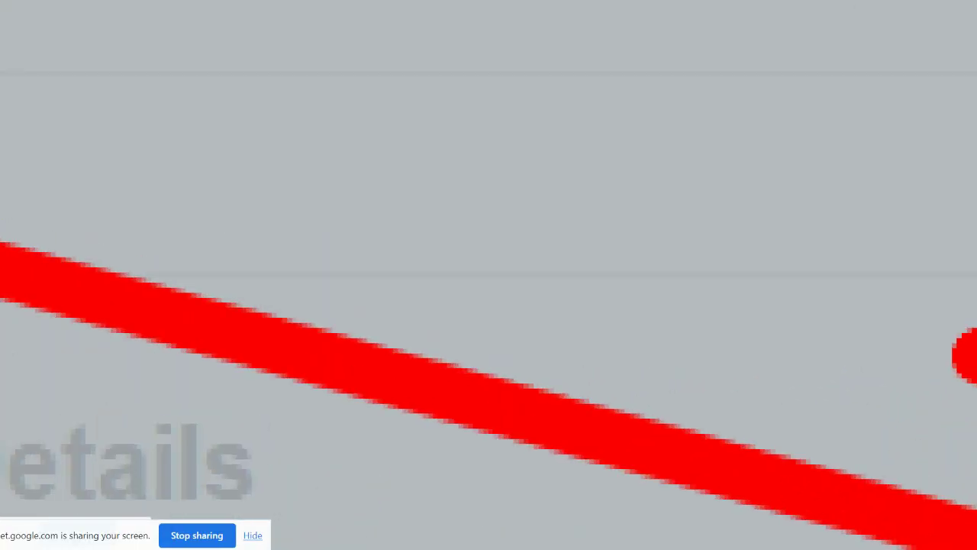
{"action": "scroll", "coordinate": [633, 229], "scroll_direction": "down", "scroll_amount": 10}
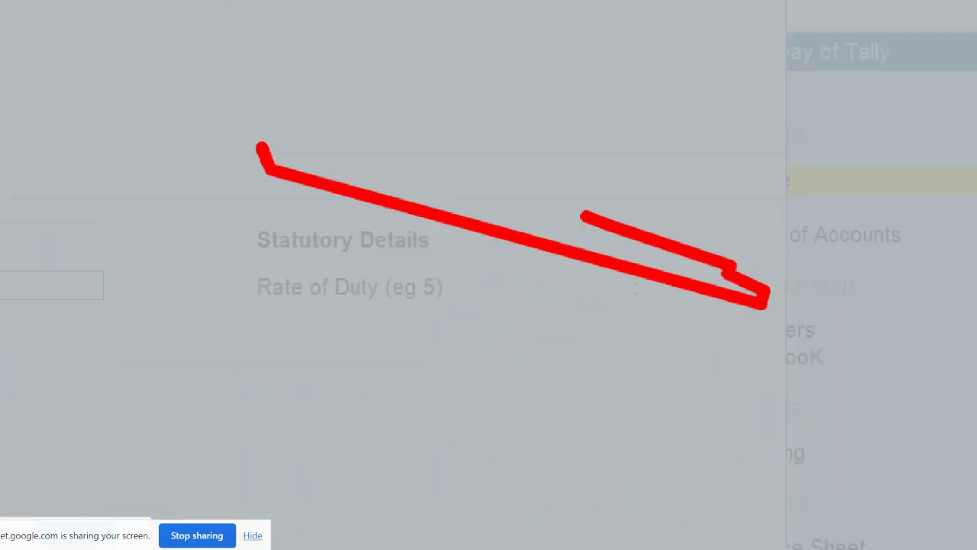
{"action": "scroll", "coordinate": [633, 229], "scroll_direction": "down", "scroll_amount": 3}
{"action": "left_click_drag", "start_coordinate": [323, 169], "coordinate": [322, 220]}
{"action": "left_click_drag", "start_coordinate": [352, 150], "coordinate": [341, 184]}
{"action": "left_click_drag", "start_coordinate": [387, 207], "coordinate": [402, 258]}
{"action": "mouse_move", "coordinate": [418, 198]}
{"action": "left_mouse_down"}
{"action": "mouse_move", "coordinate": [410, 212]}
{"action": "mouse_move", "coordinate": [418, 248]}
{"action": "left_mouse_up"}
{"action": "left_click_drag", "start_coordinate": [448, 202], "coordinate": [442, 249]}
{"action": "left_click_drag", "start_coordinate": [125, 129], "coordinate": [137, 129]}
{"action": "mouse_move", "coordinate": [202, 77]}
{"action": "left_mouse_down"}
{"action": "mouse_move", "coordinate": [131, 93]}
{"action": "mouse_move", "coordinate": [173, 96]}
{"action": "left_mouse_up"}
{"action": "left_click_drag", "start_coordinate": [248, 55], "coordinate": [269, 96]}
{"action": "left_click_drag", "start_coordinate": [279, 58], "coordinate": [313, 125]}
{"action": "left_click_drag", "start_coordinate": [188, 124], "coordinate": [253, 219]}
{"action": "left_click_drag", "start_coordinate": [284, 287], "coordinate": [319, 354]}
{"action": "left_click_drag", "start_coordinate": [321, 288], "coordinate": [354, 335]}
{"action": "left_click_drag", "start_coordinate": [345, 304], "coordinate": [359, 329]}
{"action": "left_click_drag", "start_coordinate": [345, 265], "coordinate": [388, 324]}
{"action": "mouse_move", "coordinate": [387, 274]}
{"action": "left_mouse_down"}
{"action": "mouse_move", "coordinate": [384, 285]}
{"action": "mouse_move", "coordinate": [385, 275]}
{"action": "left_mouse_up"}
{"action": "left_click_drag", "start_coordinate": [435, 266], "coordinate": [423, 312]}
{"action": "mouse_move", "coordinate": [435, 272]}
{"action": "left_mouse_down"}
{"action": "mouse_move", "coordinate": [468, 285]}
{"action": "mouse_move", "coordinate": [510, 255]}
{"action": "mouse_move", "coordinate": [570, 261]}
{"action": "left_mouse_up"}
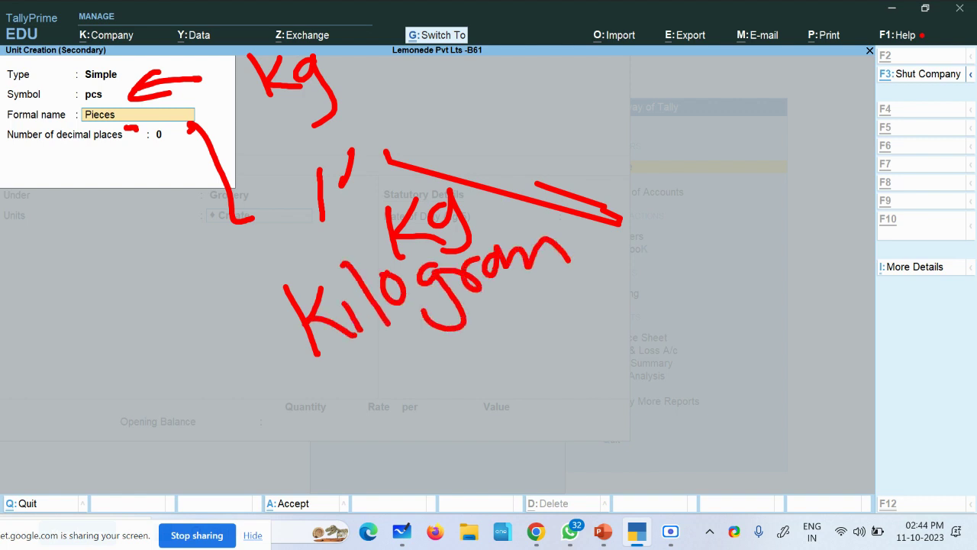
{"action": "key", "text": "ctrl+2"}
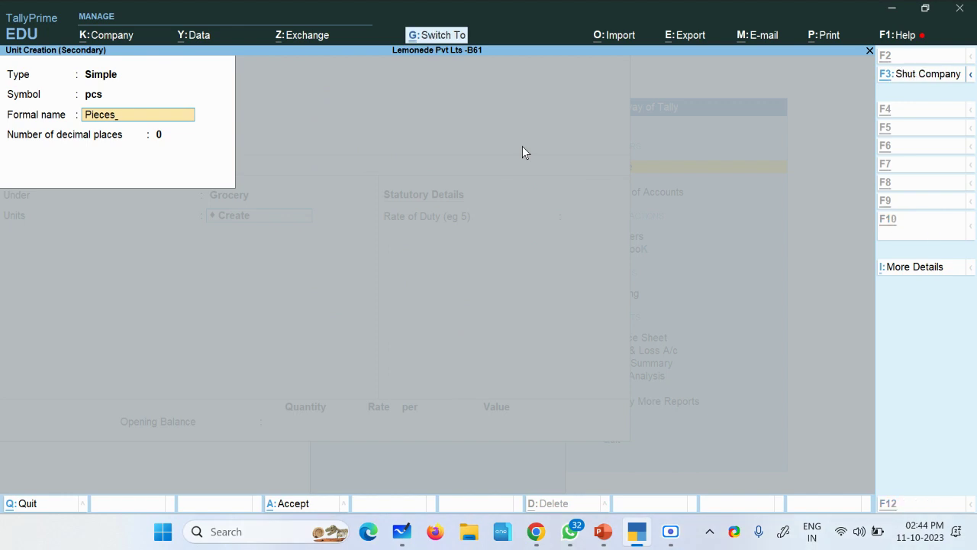
{"action": "key", "text": "ctrl+2"}
{"action": "mouse_move", "coordinate": [349, 200]}
{"action": "left_mouse_down"}
{"action": "mouse_move", "coordinate": [316, 194]}
{"action": "mouse_move", "coordinate": [153, 71]}
{"action": "mouse_move", "coordinate": [164, 101]}
{"action": "left_mouse_up"}
{"action": "mouse_move", "coordinate": [450, 57]}
{"action": "left_mouse_down"}
{"action": "mouse_move", "coordinate": [479, 126]}
{"action": "mouse_move", "coordinate": [496, 107]}
{"action": "left_mouse_up"}
{"action": "left_click_drag", "start_coordinate": [490, 82], "coordinate": [538, 108]}
{"action": "mouse_move", "coordinate": [307, 79]}
{"action": "left_mouse_down"}
{"action": "mouse_move", "coordinate": [181, 116]}
{"action": "mouse_move", "coordinate": [212, 132]}
{"action": "left_mouse_up"}
{"action": "mouse_move", "coordinate": [490, 169]}
{"action": "left_mouse_down"}
{"action": "mouse_move", "coordinate": [509, 242]}
{"action": "mouse_move", "coordinate": [680, 180]}
{"action": "left_mouse_up"}
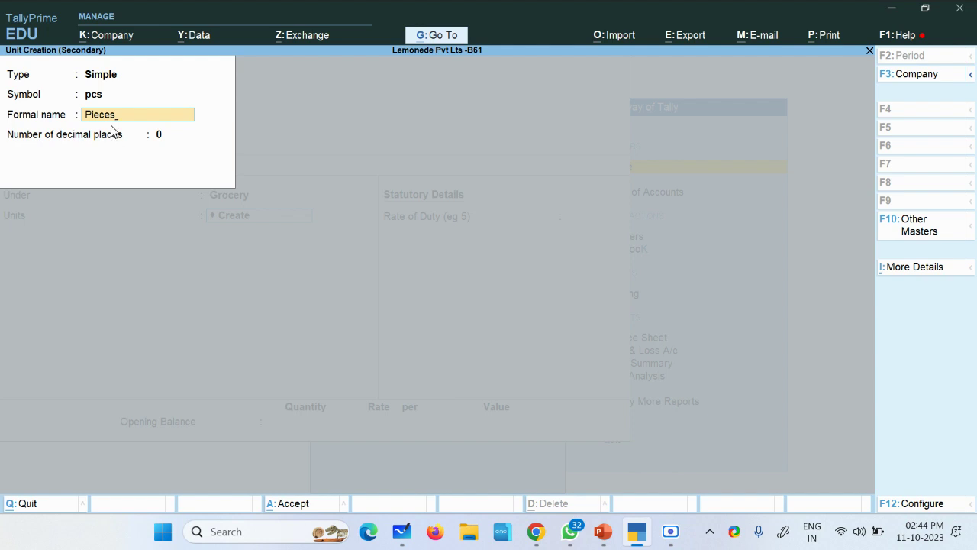
Step: Save the pcs unit with 0 decimal places and leave the Lemons item's alternate units as Not Applicable
{"action": "key", "text": "alt"}
{"action": "key", "text": "Return"}
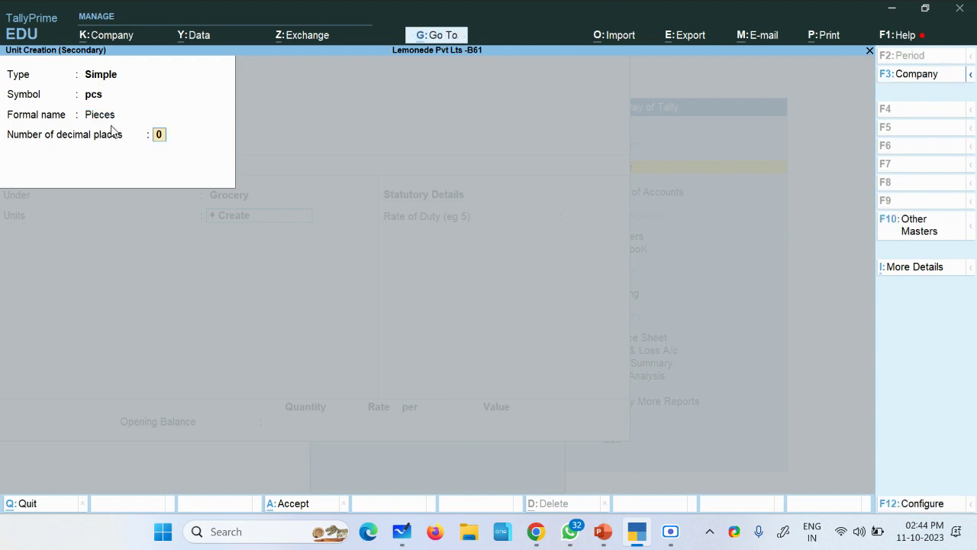
{"action": "key", "text": "Return"}
{"action": "key", "text": "Return"}
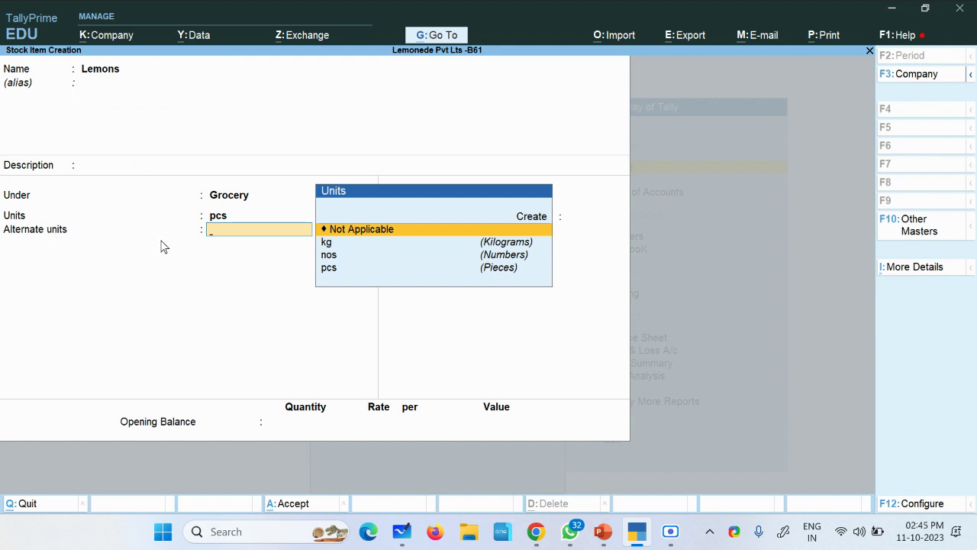
{"action": "key", "text": "Return"}
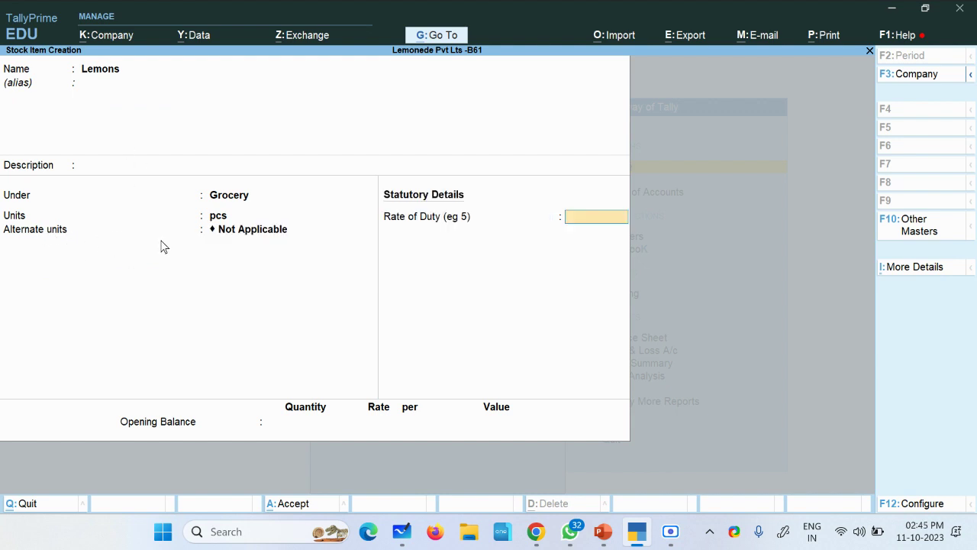
Step: Set Use Alternate Units to No in the stock item configuration and save the configuration
{"action": "left_click", "coordinate": [915, 507]}
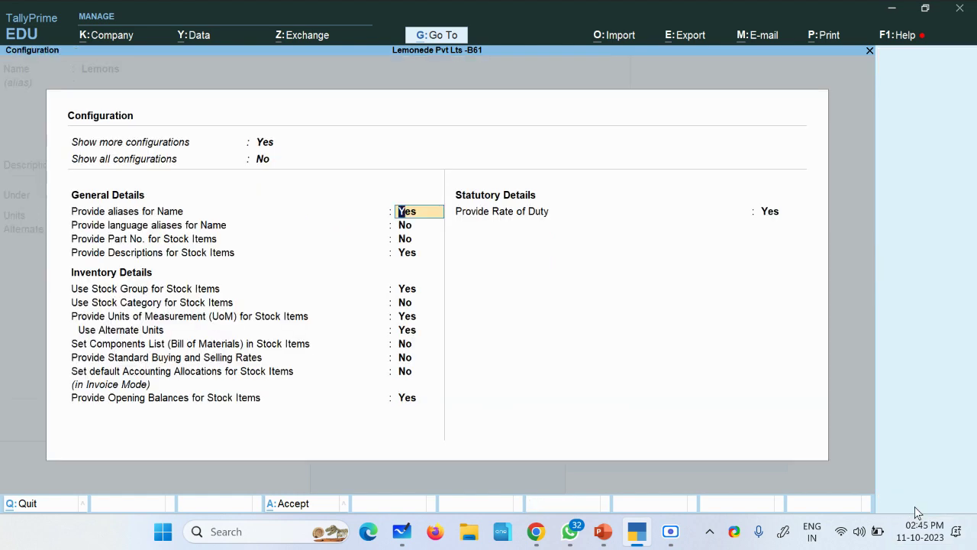
{"action": "key", "text": "Return"}
{"action": "key", "text": "Return"}
{"action": "key", "text": "Return"}
{"action": "key", "text": "Return"}
{"action": "key", "text": "Return"}
{"action": "key", "text": "Return"}
{"action": "key", "text": "Return"}
{"action": "key", "text": "Return"}
{"action": "key", "text": "Return"}
{"action": "key", "text": "Return"}
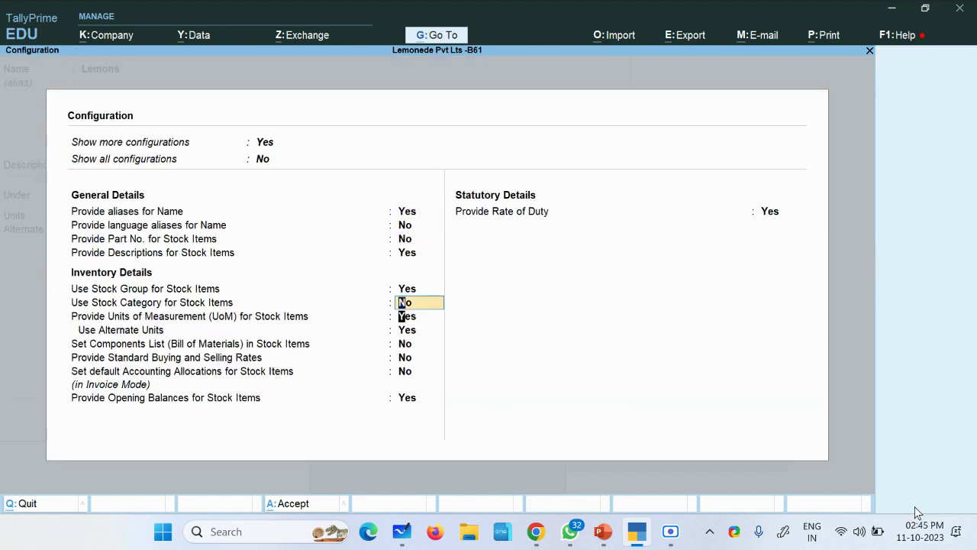
{"action": "key", "text": "Return"}
{"action": "key", "text": "Return"}
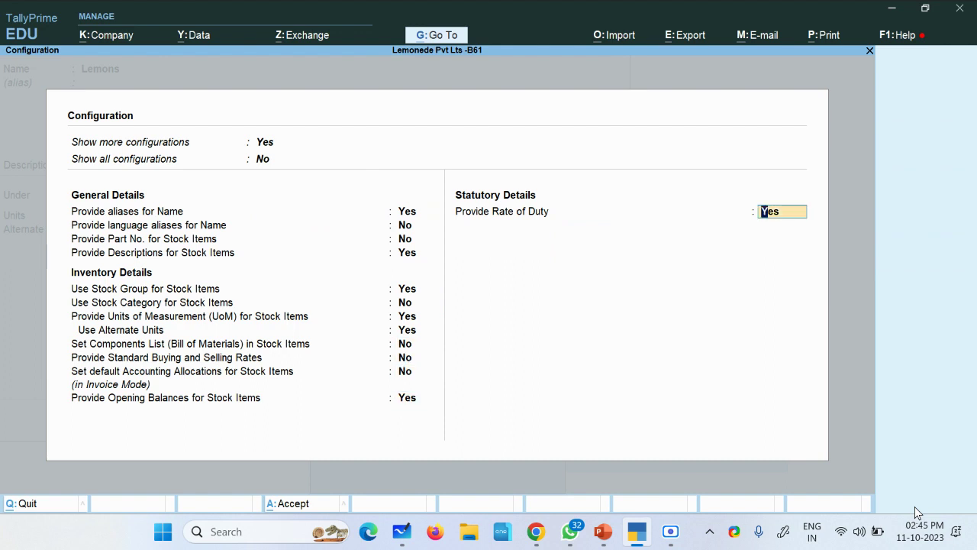
{"action": "left_click", "coordinate": [141, 331]}
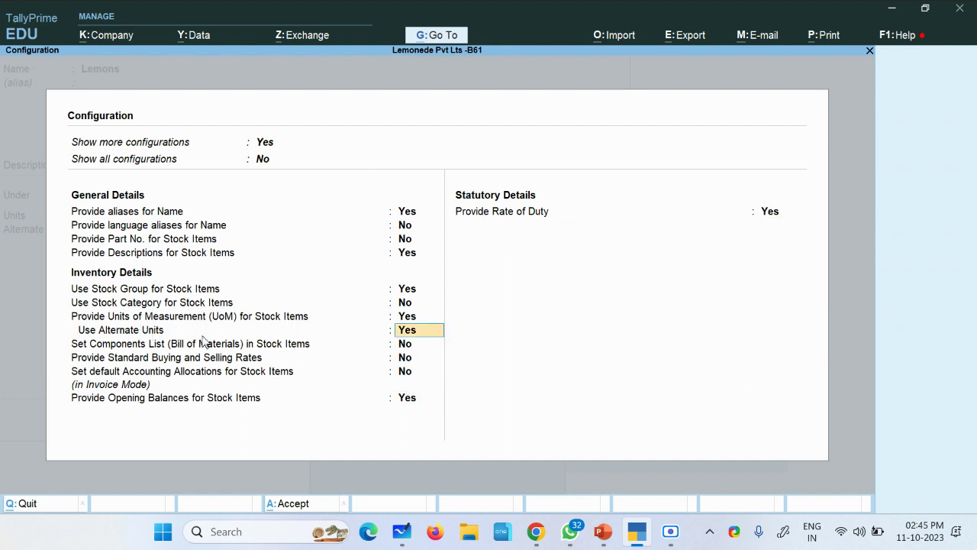
{"action": "type", "text": "n"}
{"action": "key", "text": "Return"}
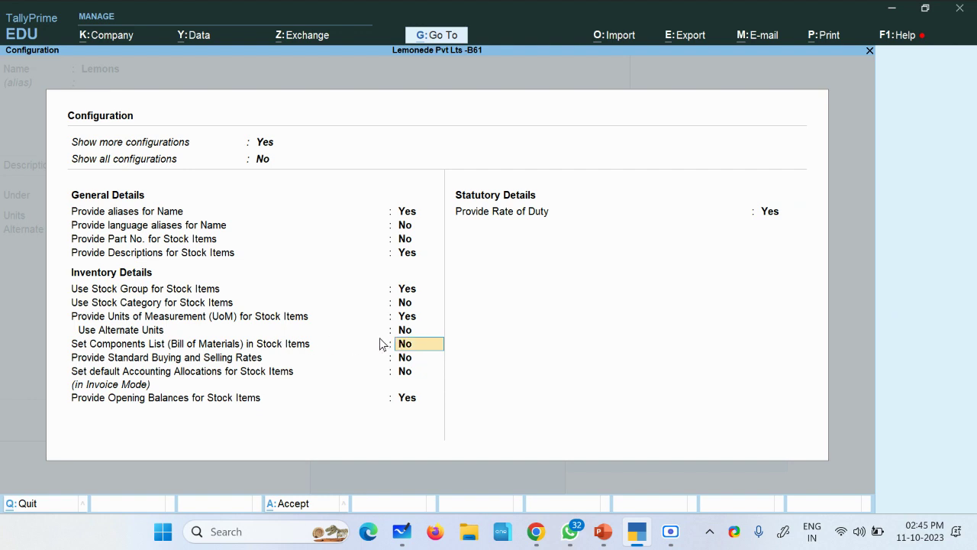
{"action": "key", "text": "ctrl+a"}
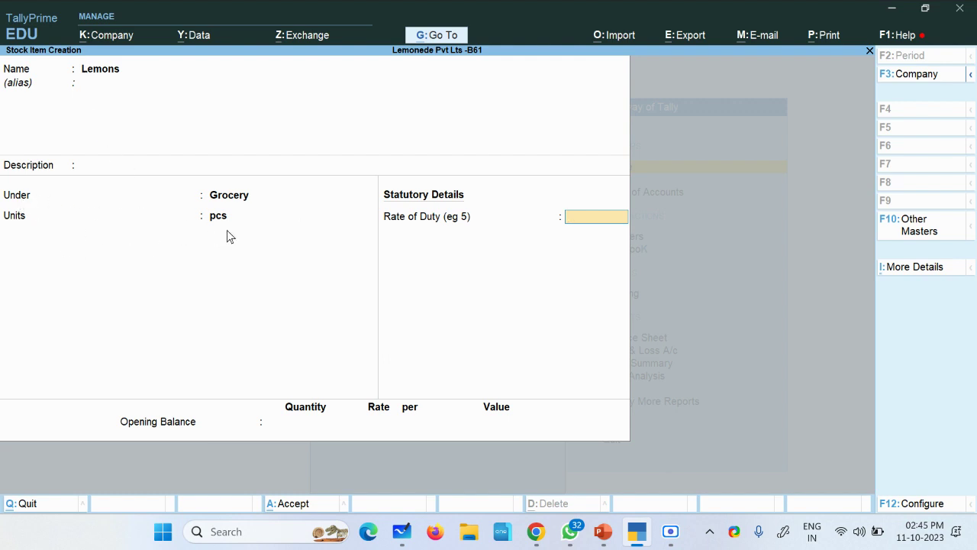
Step: Save the Lemons stock item with a rate of duty of 0 and no opening balance
{"action": "key", "text": "Return"}
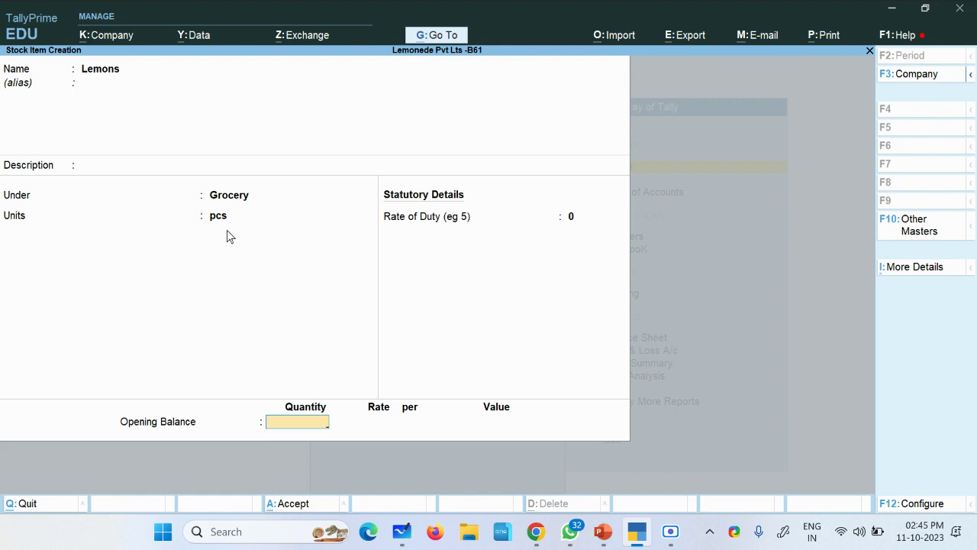
{"action": "key", "text": "Return"}
{"action": "key", "text": "y"}
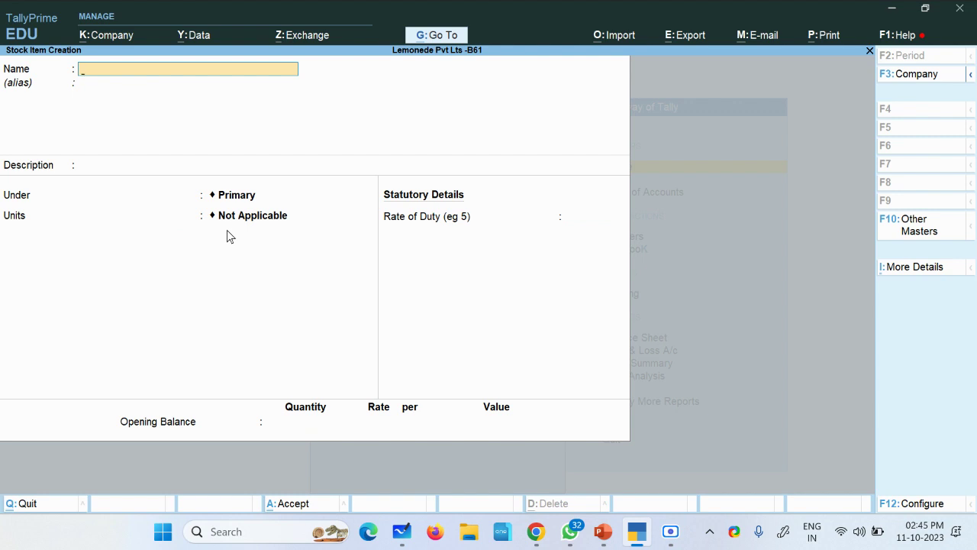
Step: Start a new stock item named "Sugar" and place it under the Grocery group
{"action": "type", "text": "Sugar"}
{"action": "key", "text": "Return"}
{"action": "key", "text": "Return"}
{"action": "key", "text": "Return"}
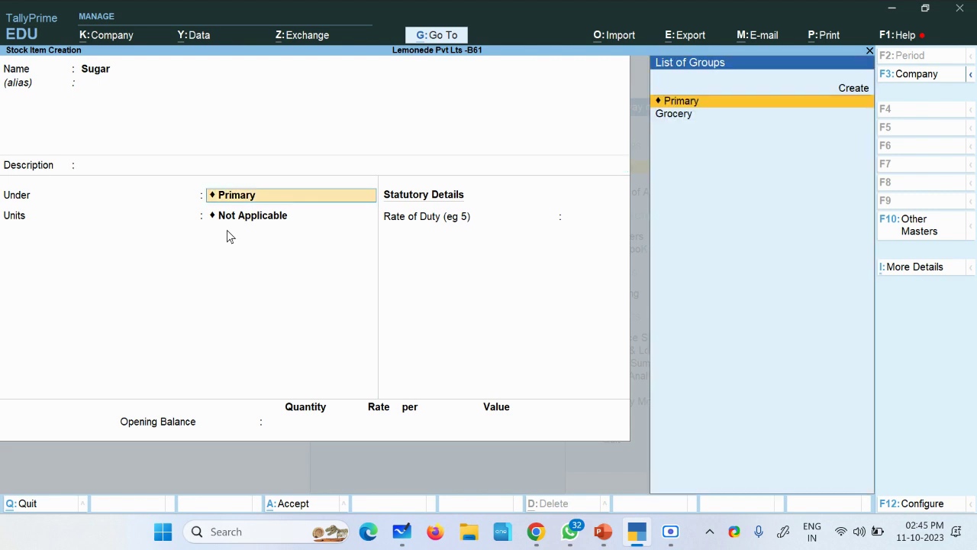
{"action": "key", "text": "Down"}
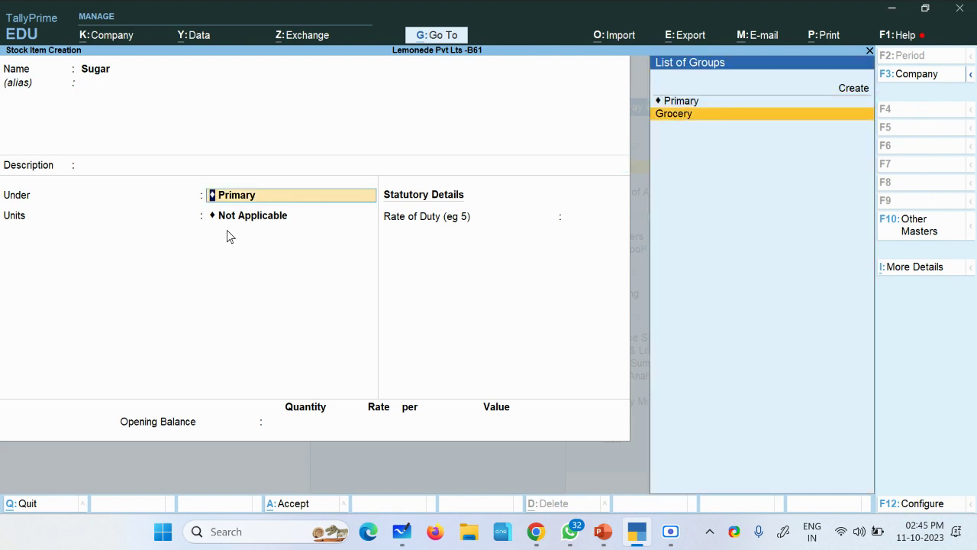
{"action": "key", "text": "Return"}
Step: Choose kg (Kilograms) as the unit of measure for the Sugar item
{"action": "key", "text": "Down"}
{"action": "key", "text": "Down"}
{"action": "key", "text": "Down"}
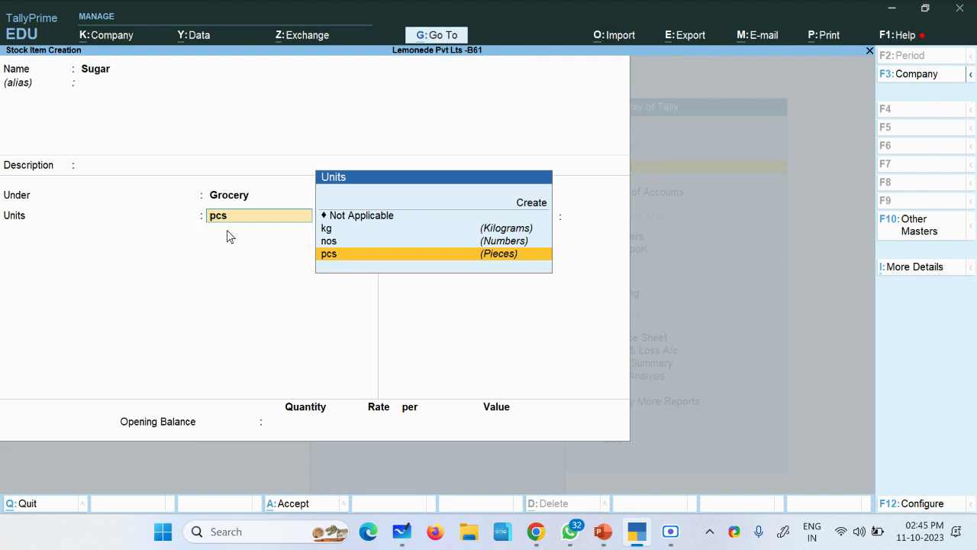
{"action": "key", "text": "Up"}
{"action": "key", "text": "Up"}
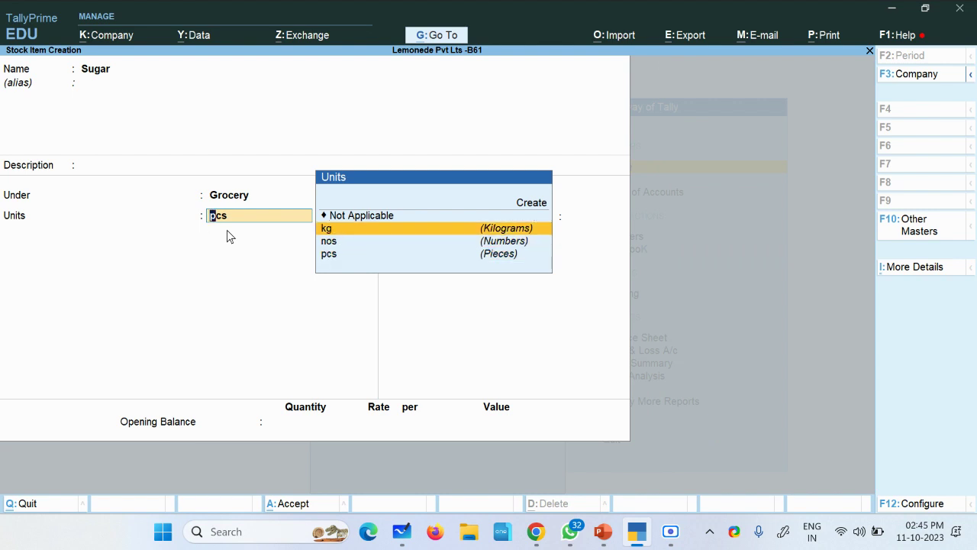
{"action": "key", "text": "Return"}
Step: Review the details of the kg unit from the Sugar item, and save the Sugar stock item
{"action": "key", "text": "BackSpace"}
{"action": "key", "text": "ctrl+Return"}
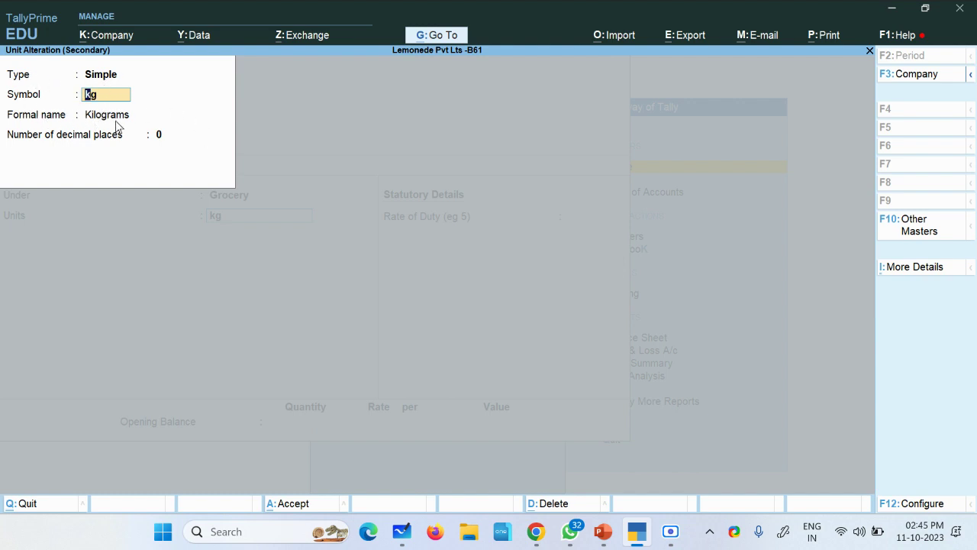
{"action": "key", "text": "ctrl+a"}
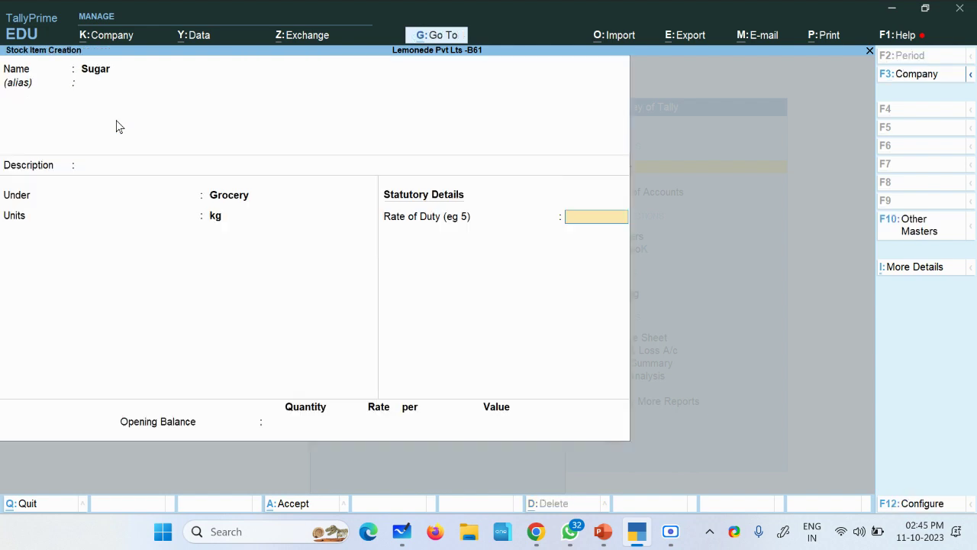
{"action": "key", "text": "ctrl"}
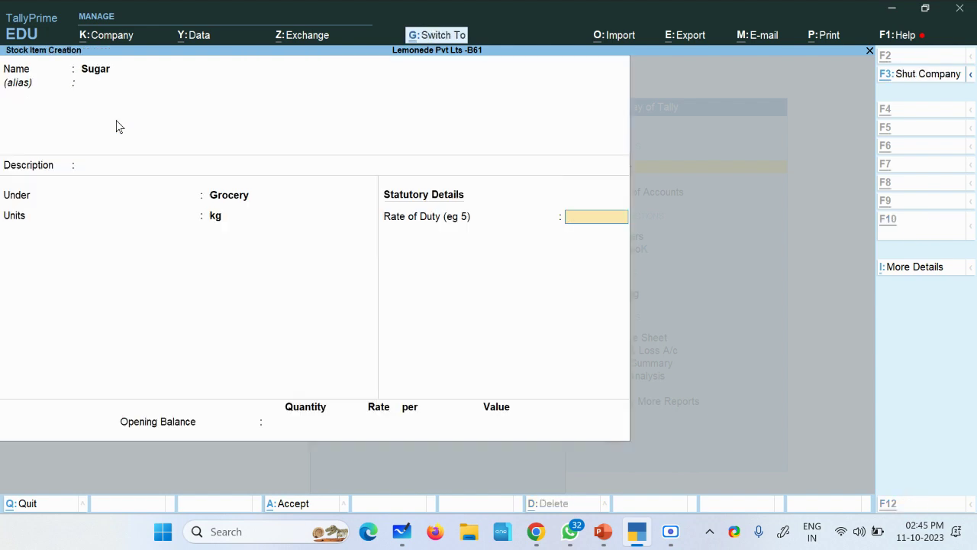
{"action": "key", "text": "ctrl+a"}
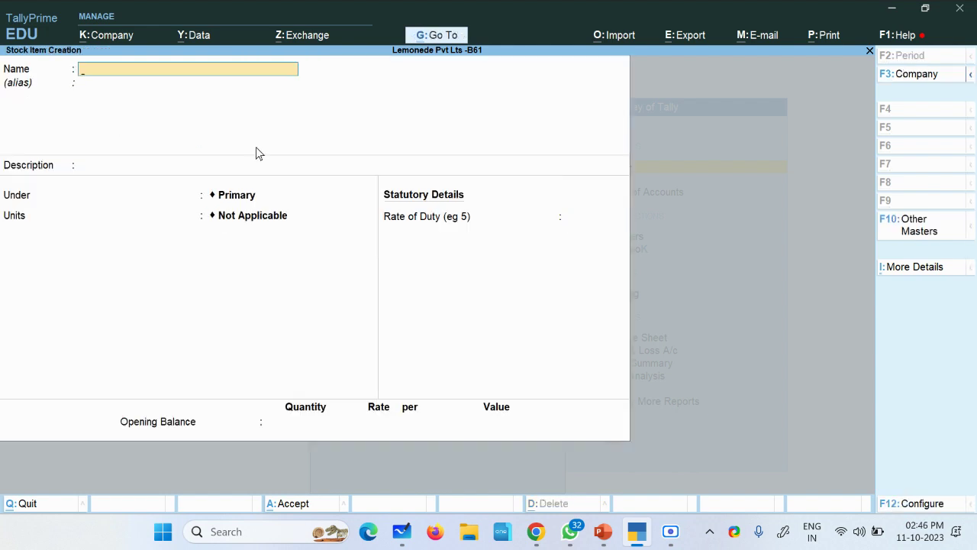
{"action": "left_click", "coordinate": [670, 531]}
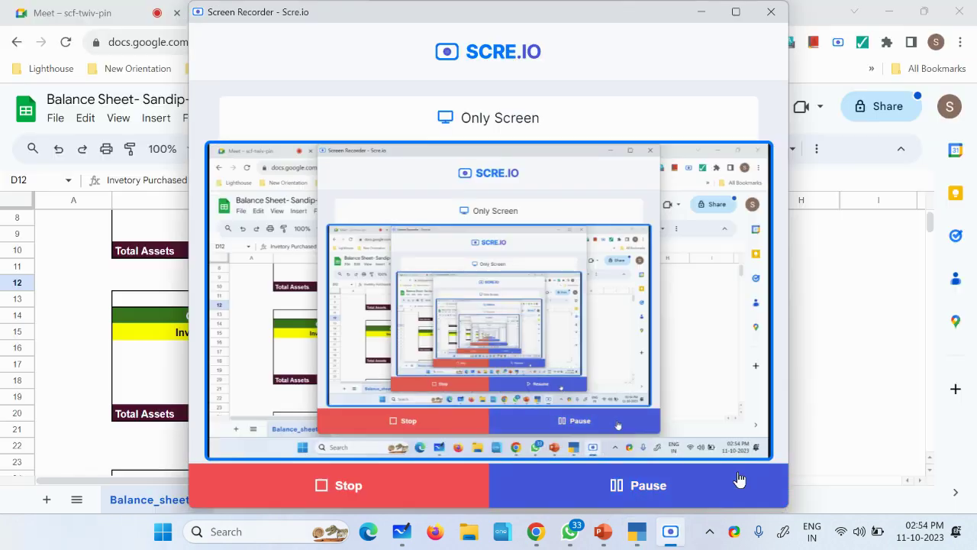
{"action": "left_click", "coordinate": [835, 435]}
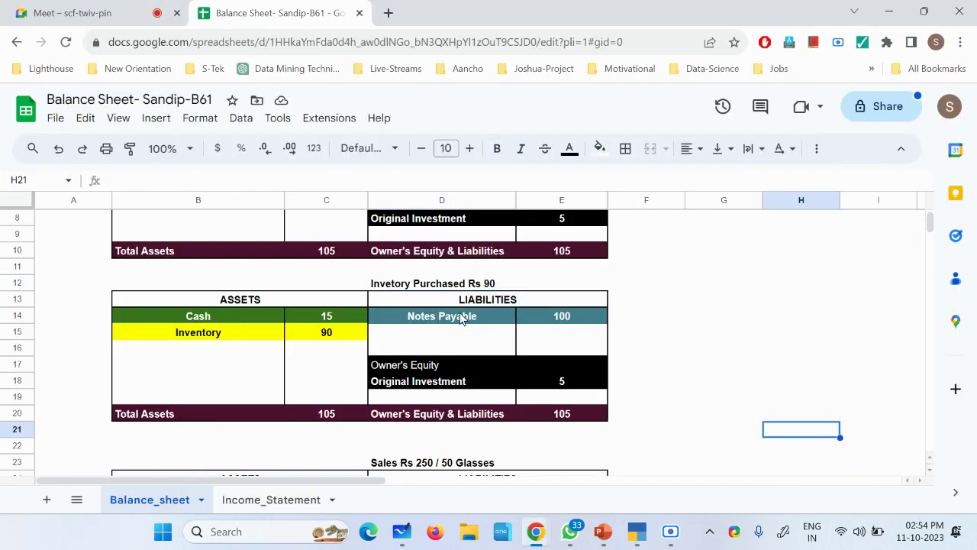
Step: Refer to the Rs 90 inventory purchase in the balance sheet, and open the matching Purchase voucher from TallyPrime's Day Book for alteration
{"action": "left_click", "coordinate": [405, 289]}
{"action": "left_click", "coordinate": [638, 534]}
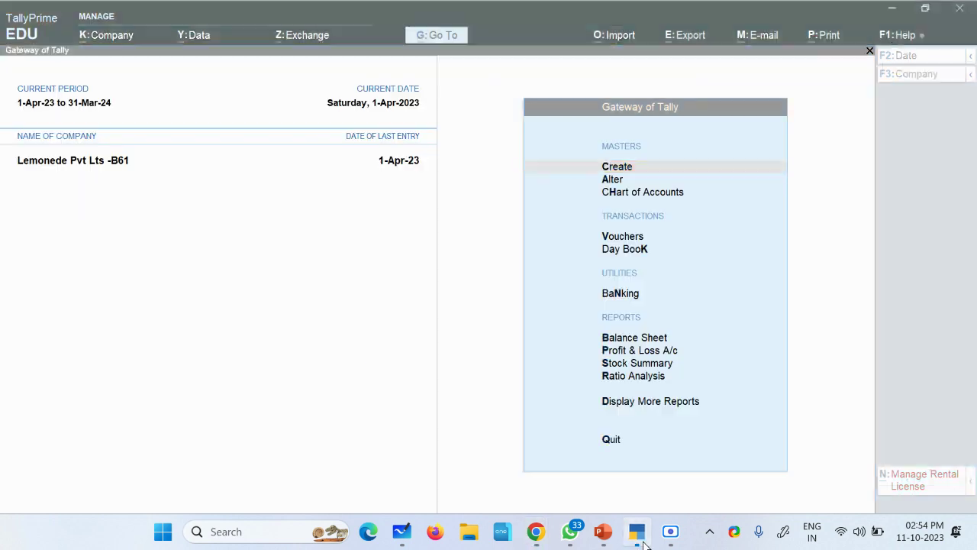
{"action": "left_click", "coordinate": [628, 250]}
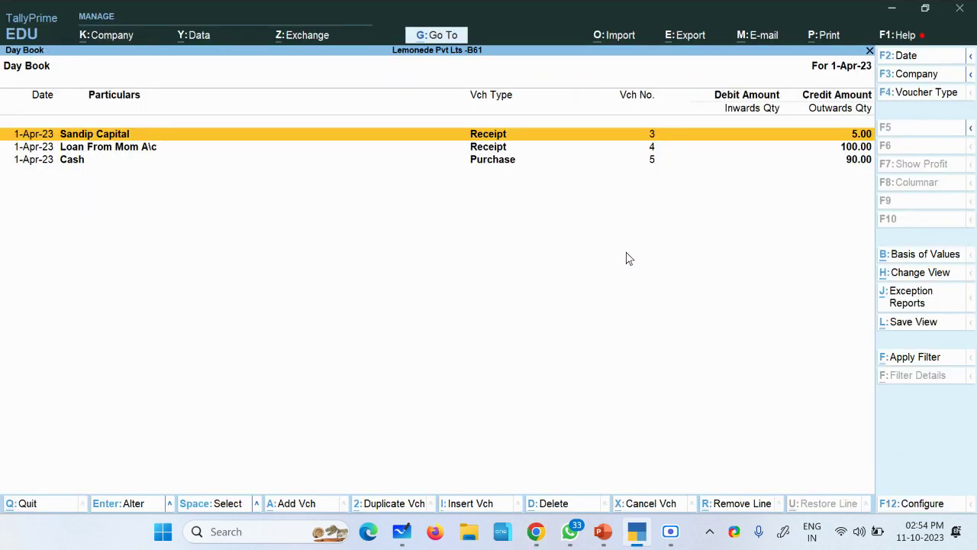
{"action": "left_click", "coordinate": [92, 160]}
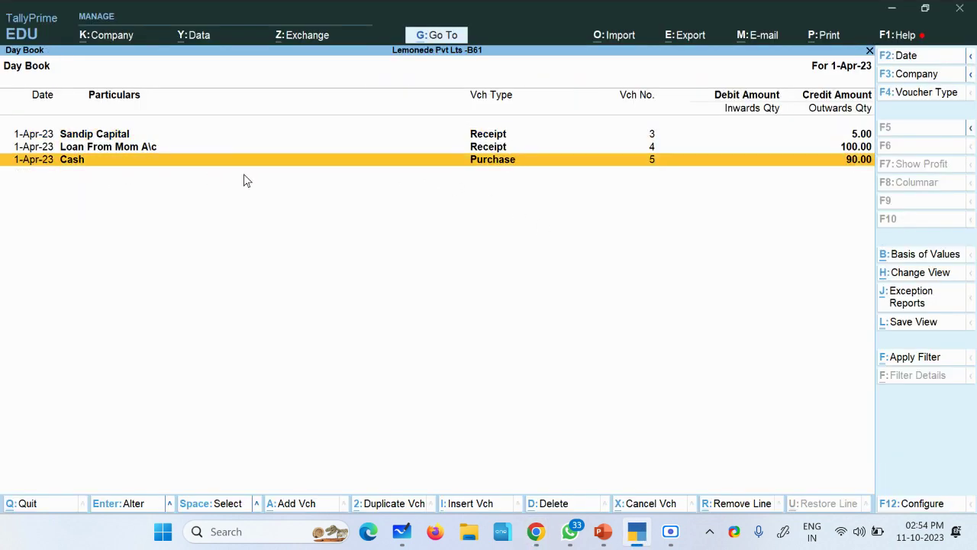
{"action": "key", "text": "Return"}
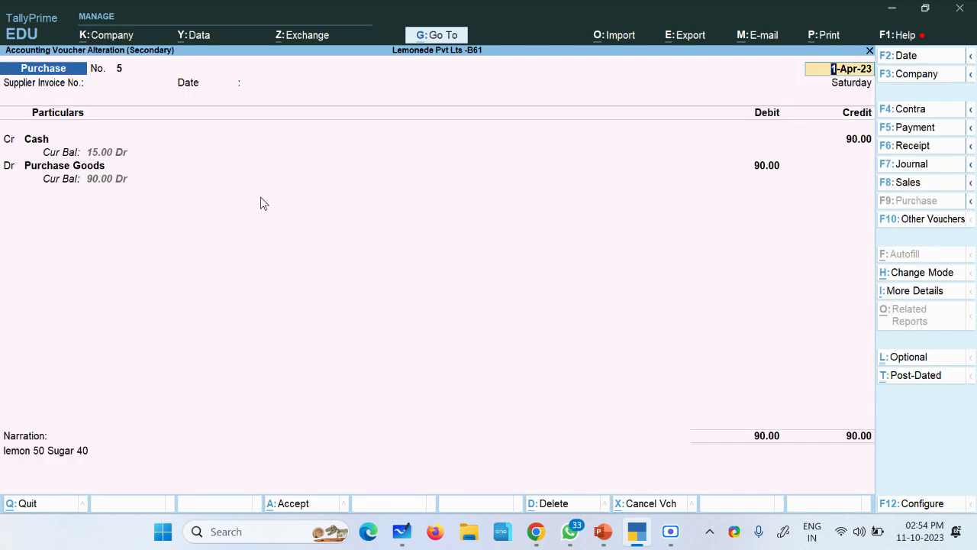
Step: Keep Cash as the credited account, accepting Not Applicable for the receipt note, blank receipt details and Cash as the supplier
{"action": "left_click", "coordinate": [56, 142]}
{"action": "key", "text": "Return"}
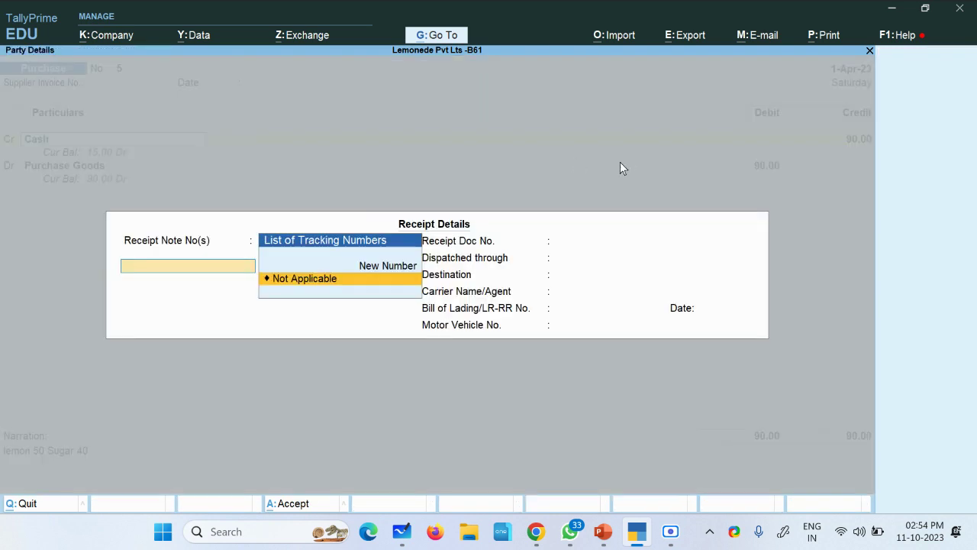
{"action": "key", "text": "Return"}
{"action": "key", "text": "Return"}
{"action": "key", "text": "Return"}
{"action": "key", "text": "Return"}
{"action": "key", "text": "Return"}
{"action": "key", "text": "Return"}
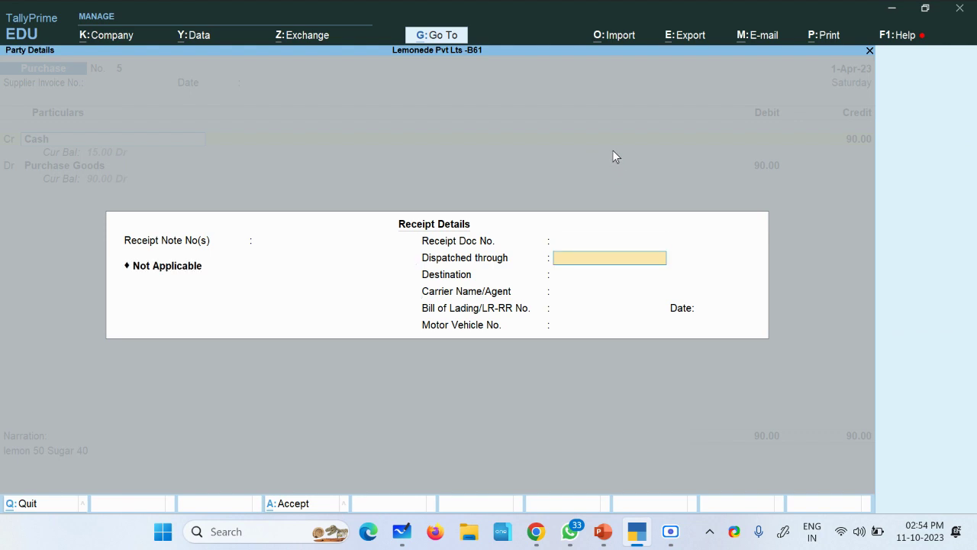
{"action": "key", "text": "Return"}
{"action": "key", "text": "Return"}
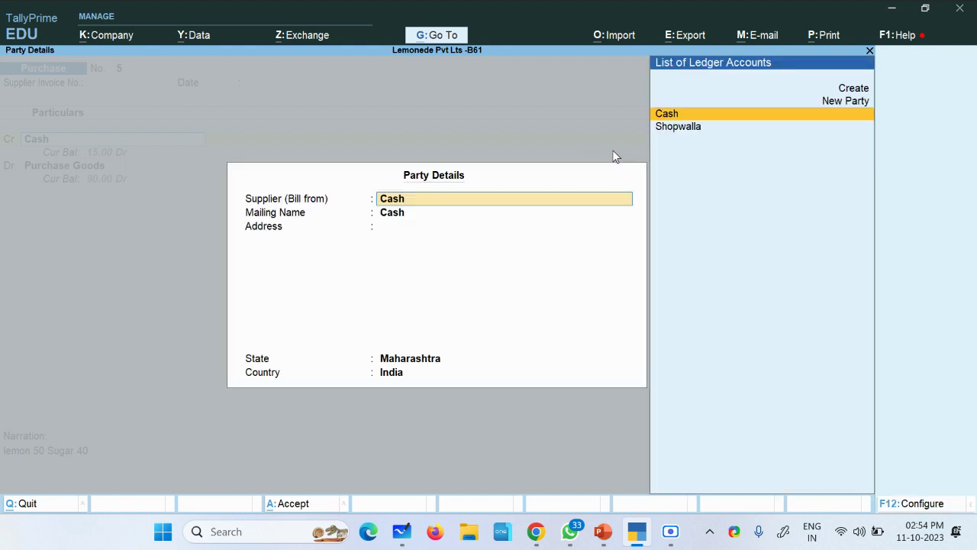
{"action": "key", "text": "Return"}
{"action": "key", "text": "Return"}
{"action": "key", "text": "ctrl+a"}
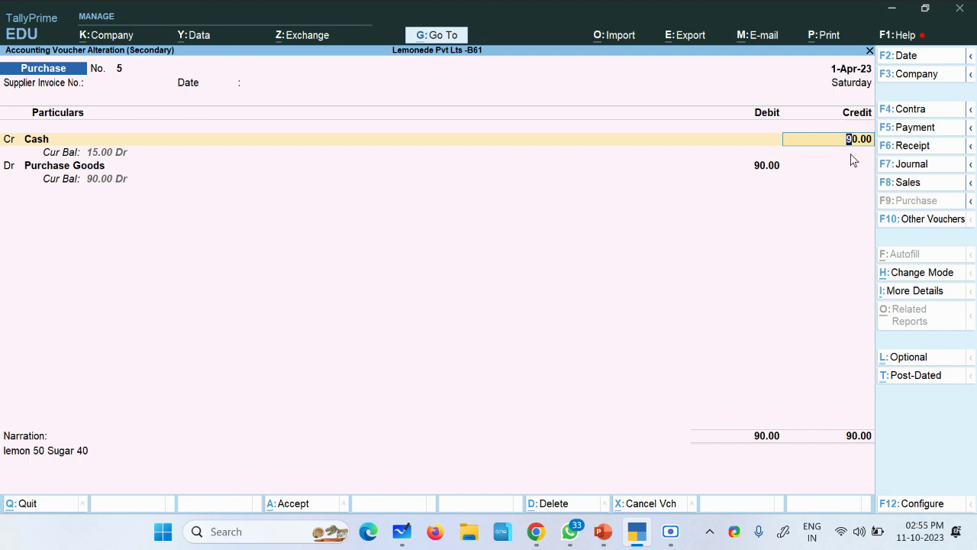
Step: Accept the 90.00 credit and the Purchase Goods ledger, and choose Lemons as the first item of its inventory allocation
{"action": "key", "text": "Return"}
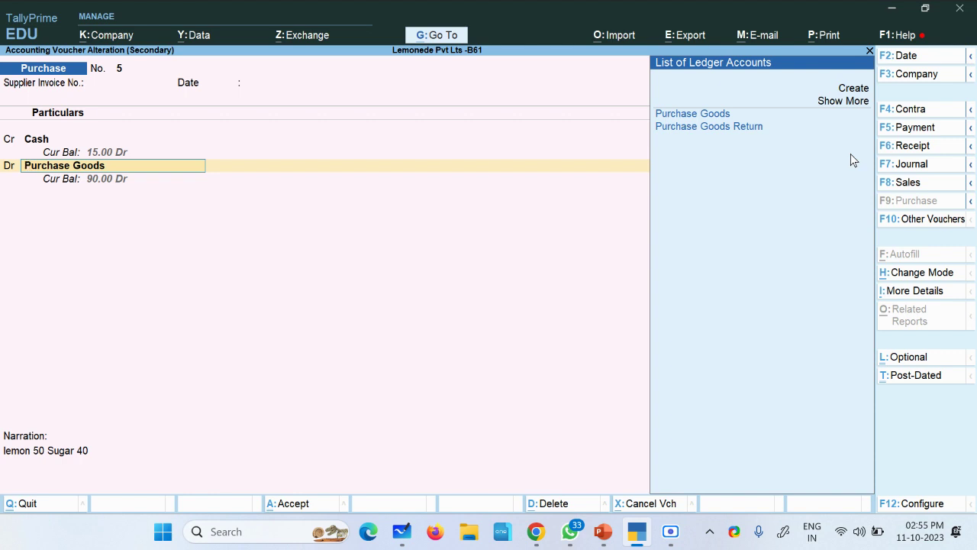
{"action": "key", "text": "Return"}
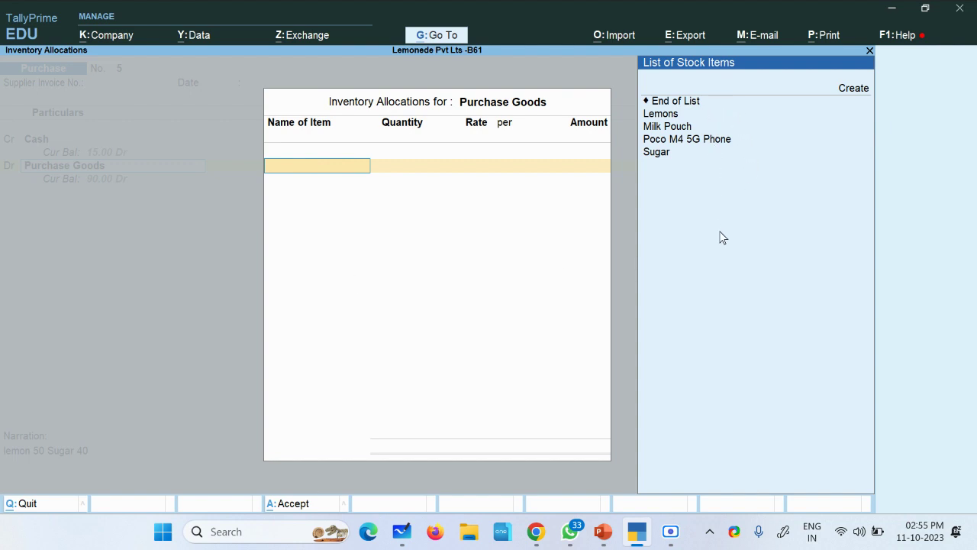
{"action": "key", "text": "Down"}
{"action": "key", "text": "Down"}
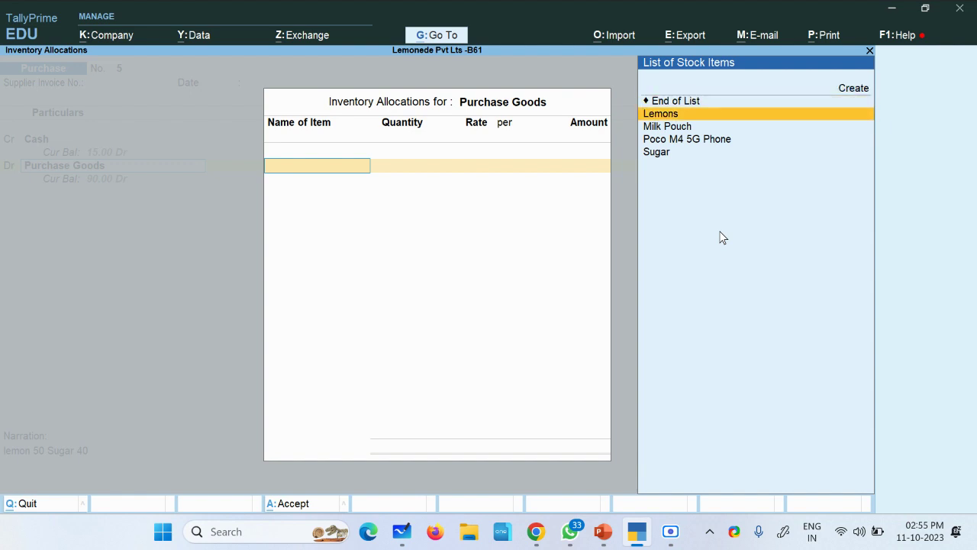
{"action": "key", "text": "Return"}
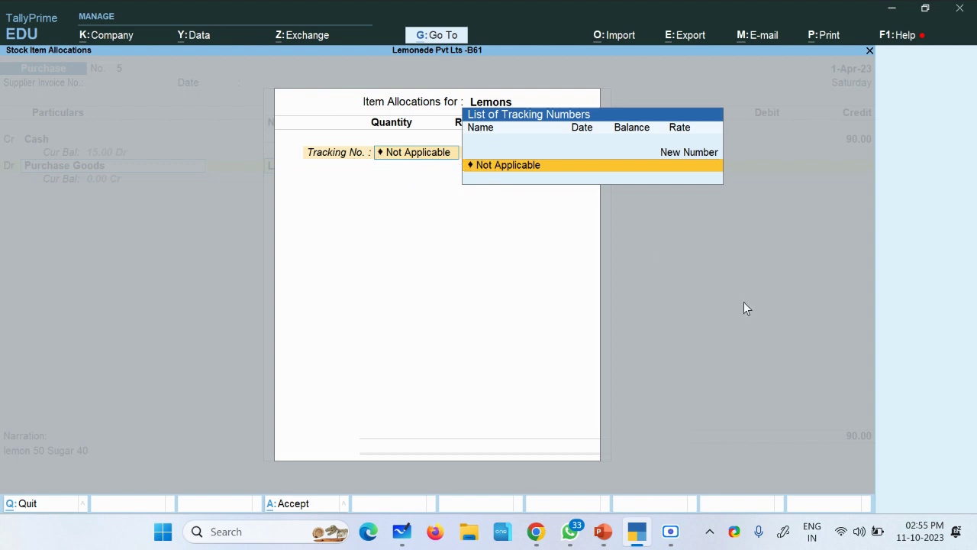
Step: Allocate 50 pcs of Lemons at a rate of 1.00 per pcs, with Not Applicable as the tracking number
{"action": "key", "text": "Return"}
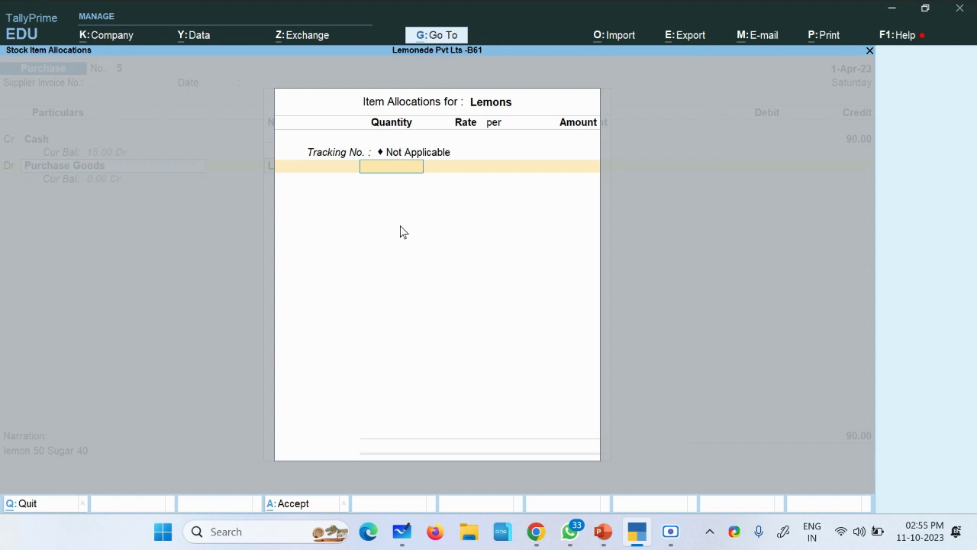
{"action": "type", "text": "50"}
{"action": "key", "text": "Return"}
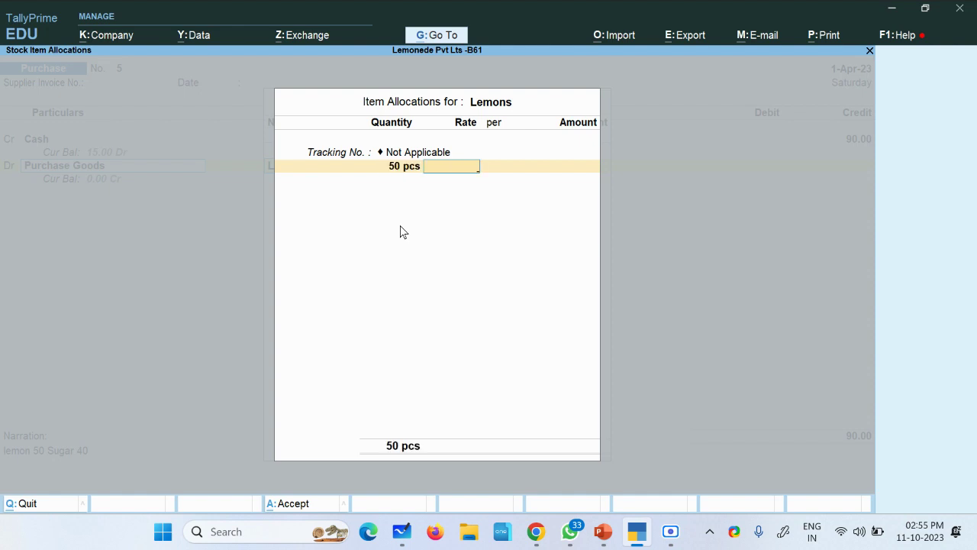
{"action": "type", "text": "1"}
{"action": "key", "text": "Return"}
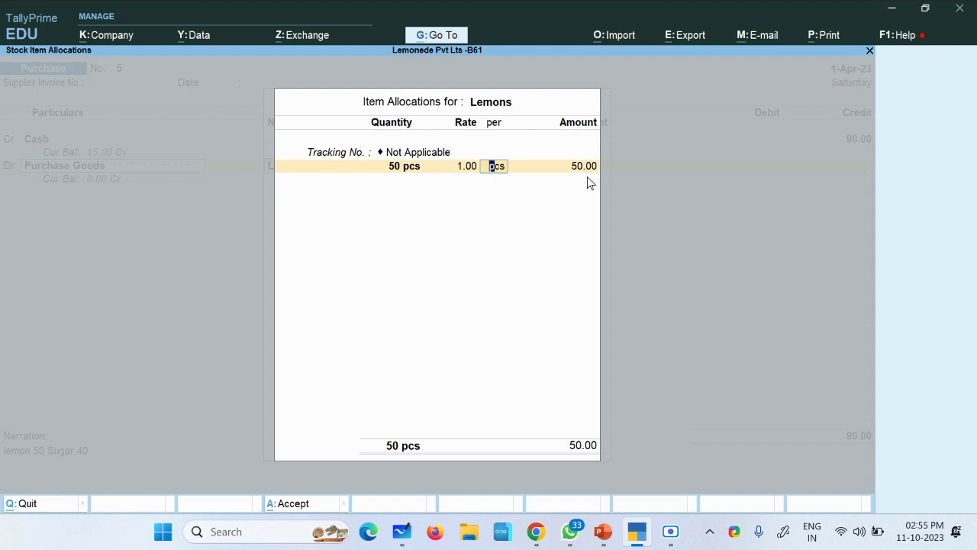
{"action": "key", "text": "Return"}
{"action": "key", "text": "Return"}
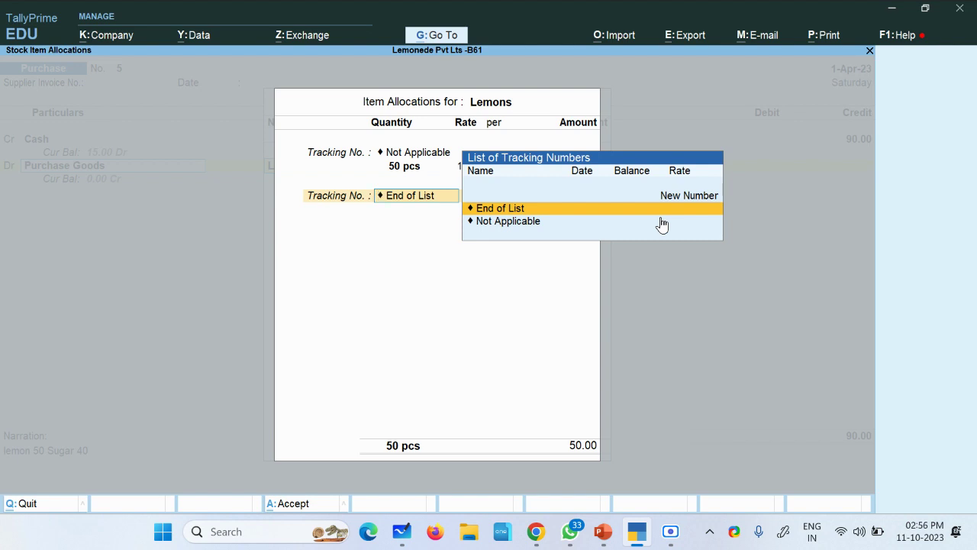
{"action": "key", "text": "Return"}
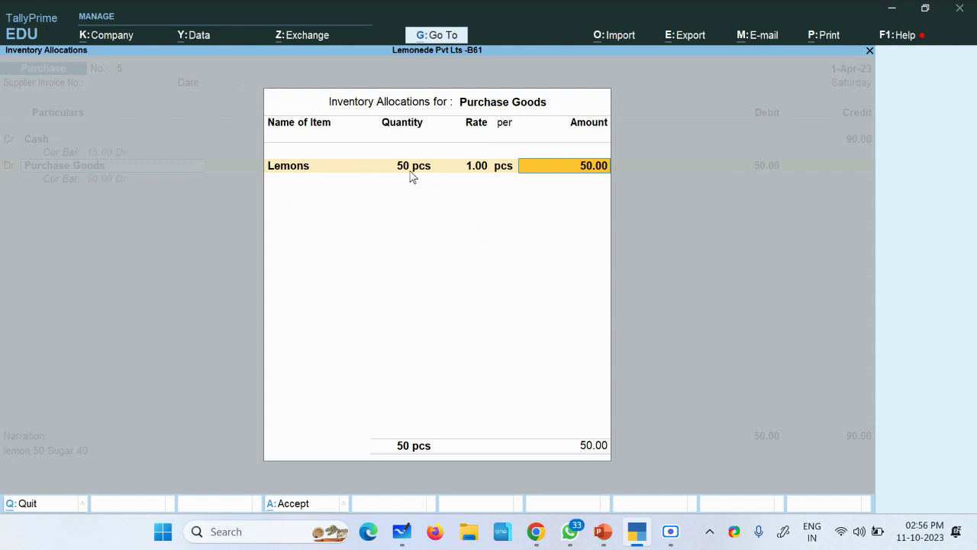
{"action": "key", "text": "Return"}
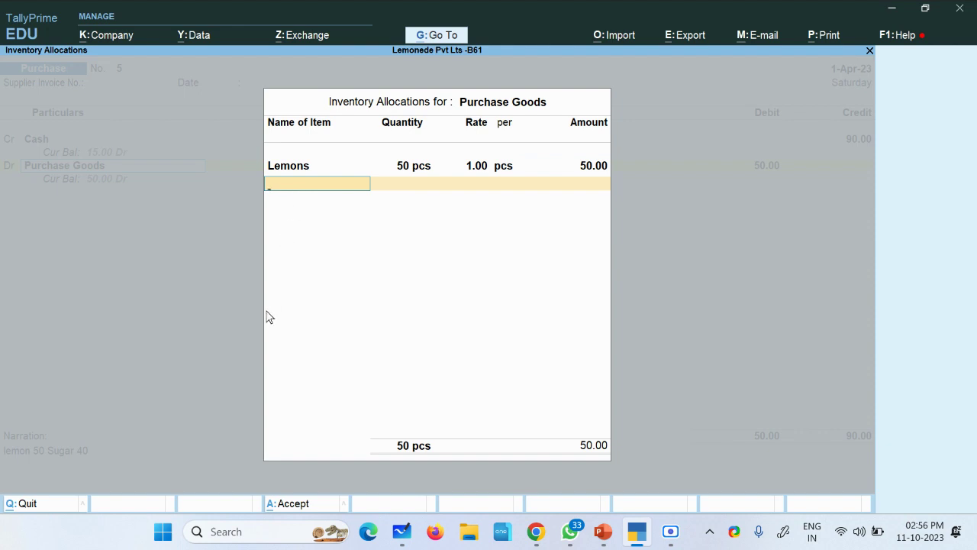
Step: Add Sugar as the second item of the Purchase Goods allocation, with Not Applicable as the tracking number
{"action": "key", "text": "Down"}
{"action": "key", "text": "Down"}
{"action": "key", "text": "Down"}
{"action": "key", "text": "Down"}
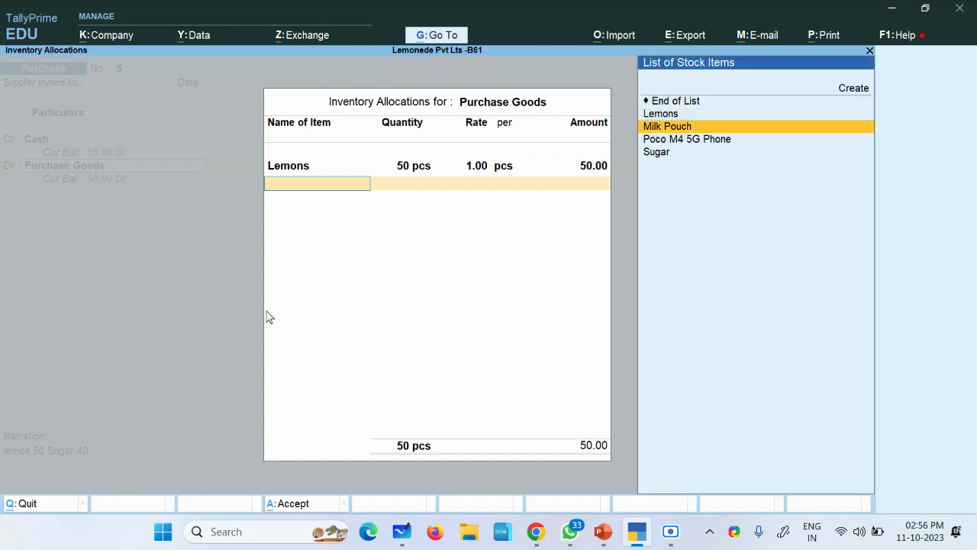
{"action": "key", "text": "Return"}
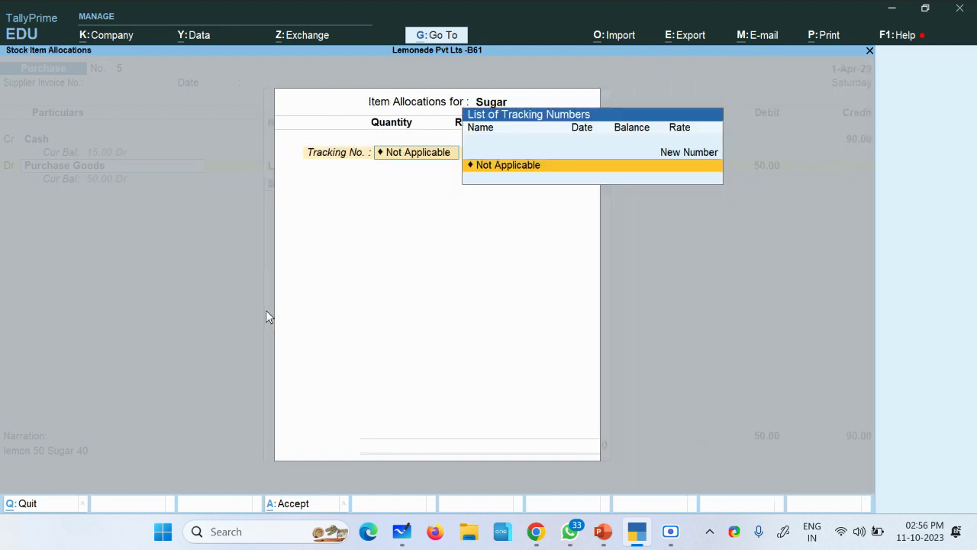
{"action": "key", "text": "Return"}
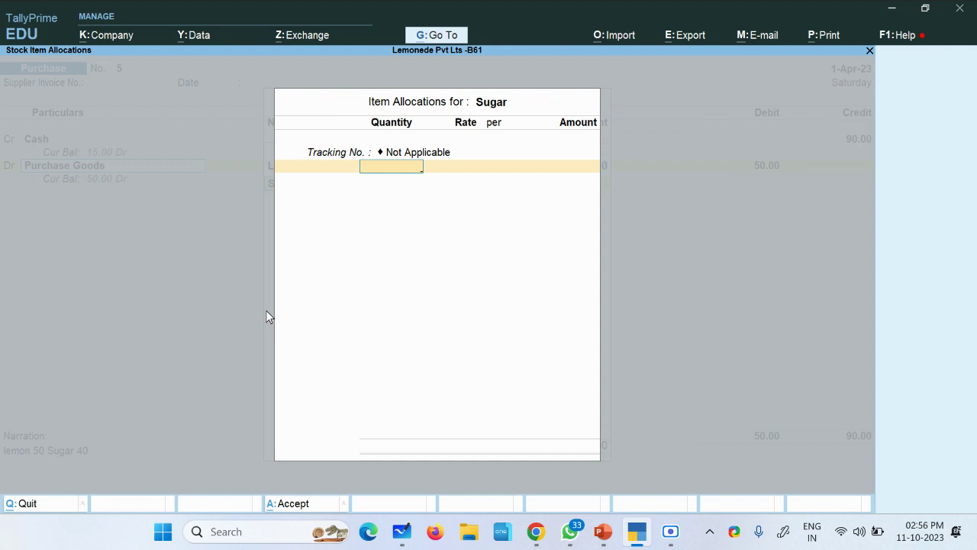
Step: Allocate 2 kg of Sugar at a rate of 20.00 per kg
{"action": "type", "text": "2"}
{"action": "key", "text": "Return"}
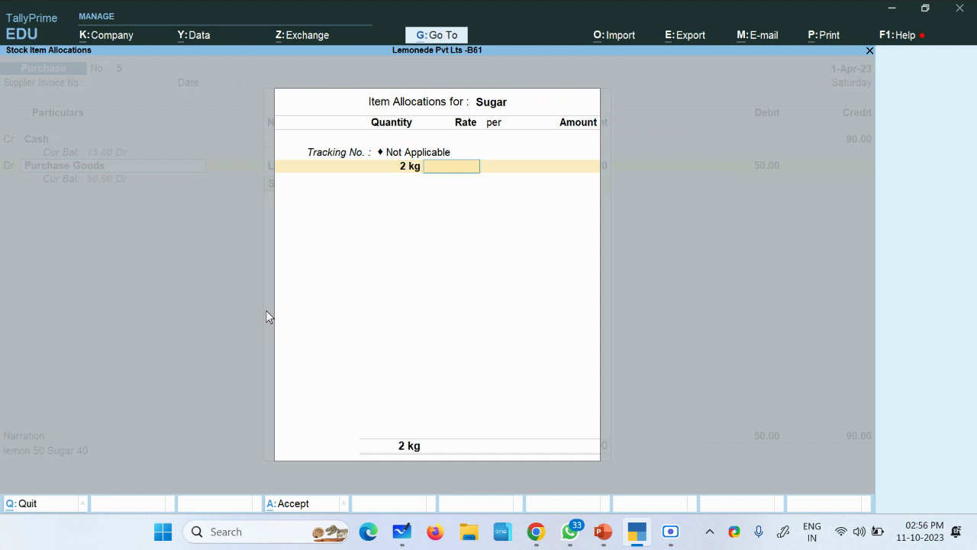
{"action": "type", "text": "20"}
{"action": "key", "text": "Return"}
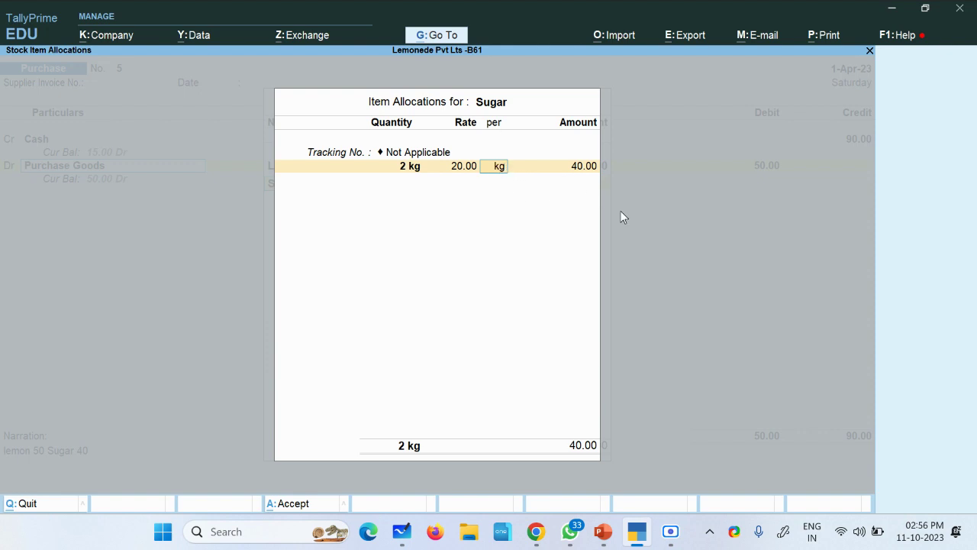
{"action": "key", "text": "Return"}
{"action": "key", "text": "Return"}
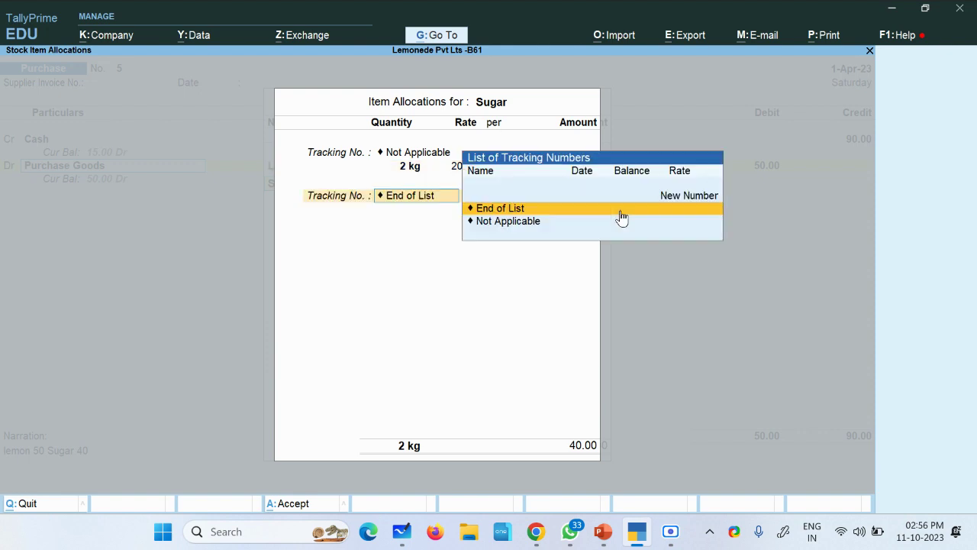
{"action": "key", "text": "Return"}
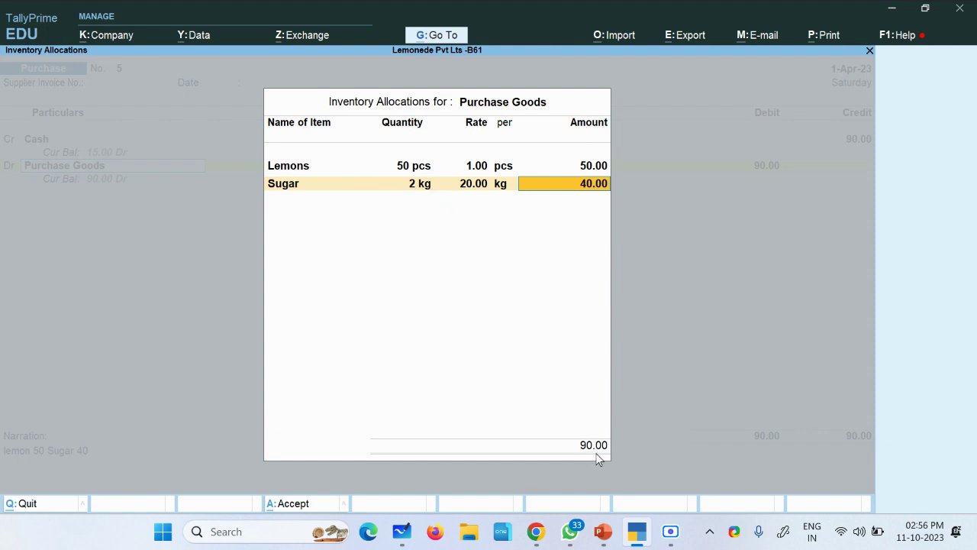
{"action": "key", "text": "Return"}
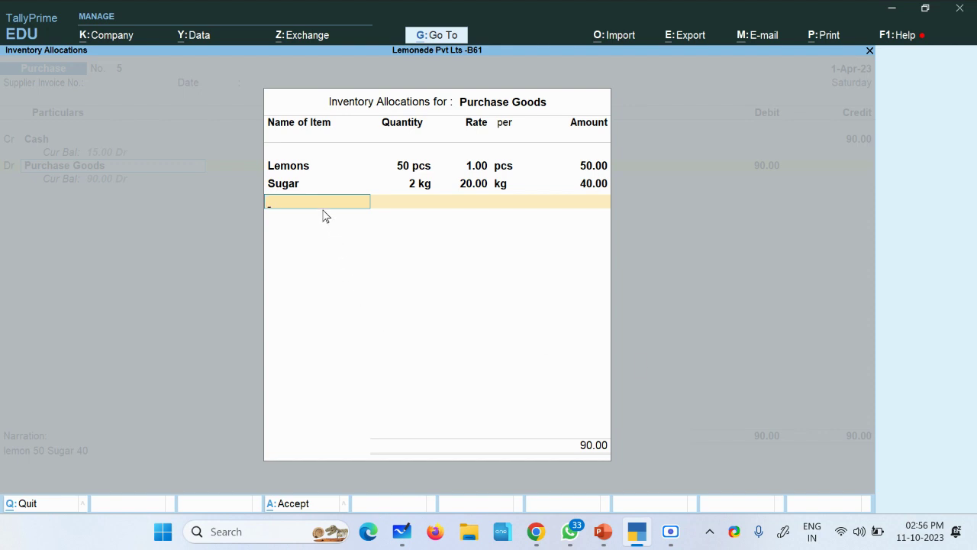
Step: End the inventory item list and replace the voucher's narration with "purchased on cash"
{"action": "key", "text": "Return"}
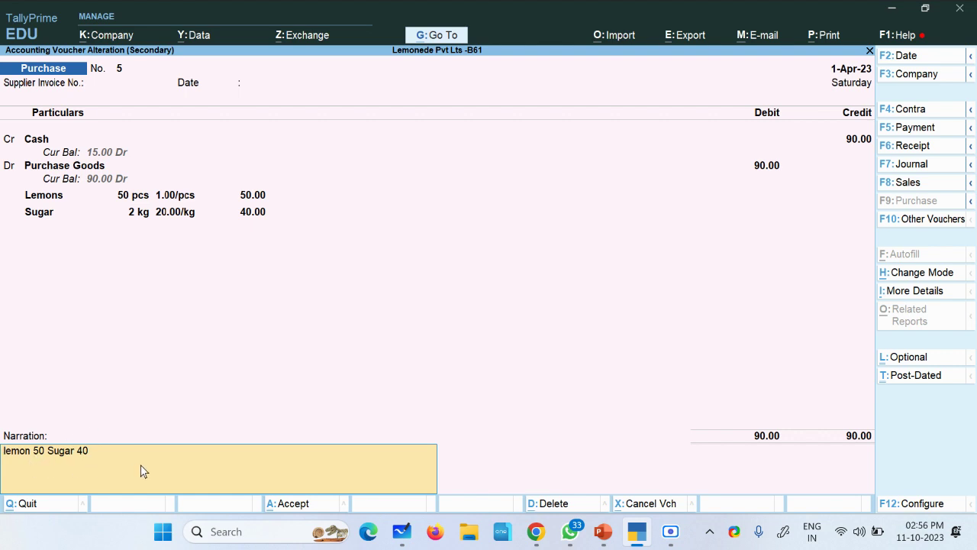
{"action": "type", "text": "purcha"}
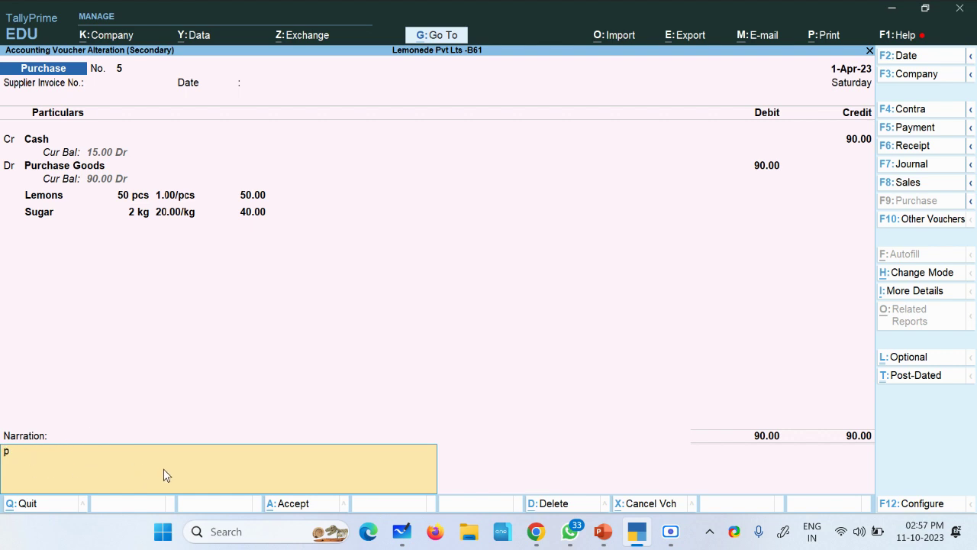
{"action": "type", "text": "sed on cash"}
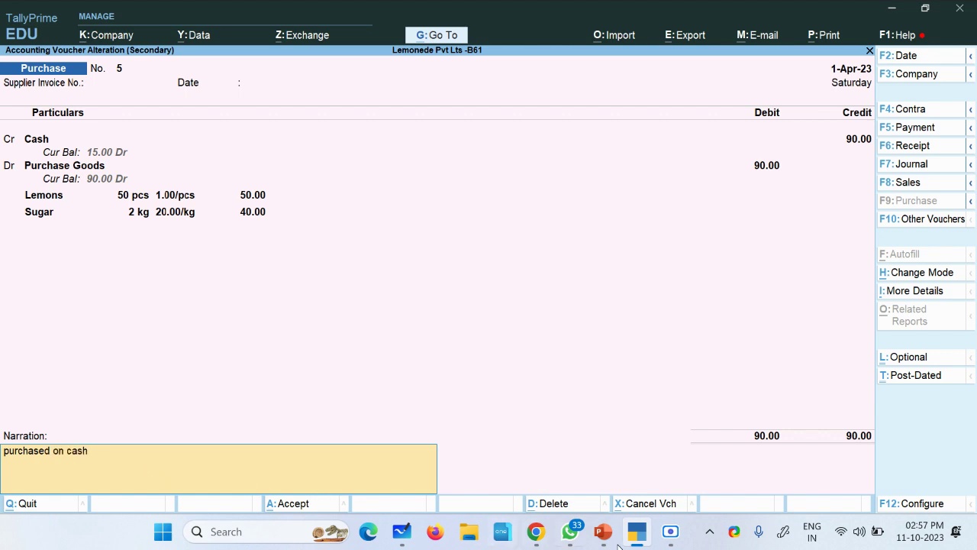
{"action": "left_click", "coordinate": [671, 531]}
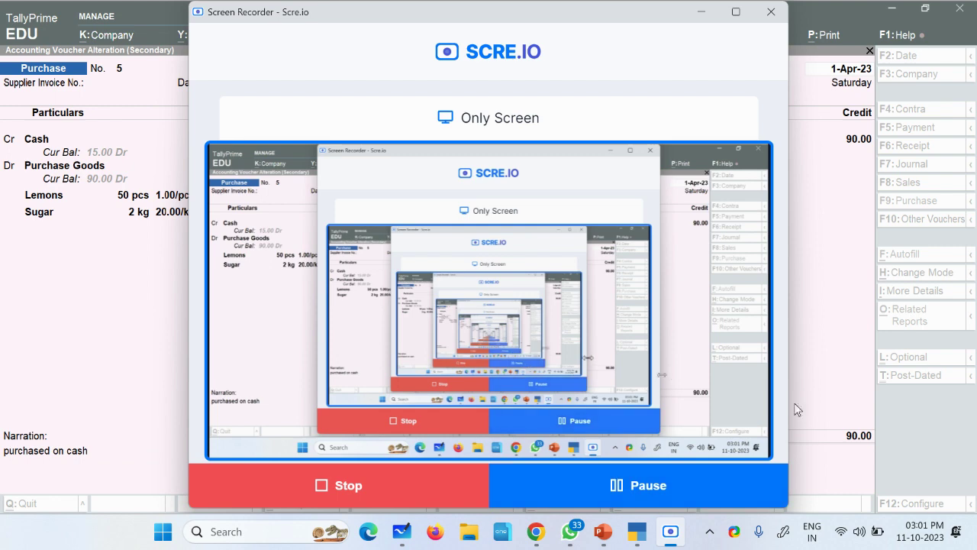
{"action": "left_click", "coordinate": [810, 392]}
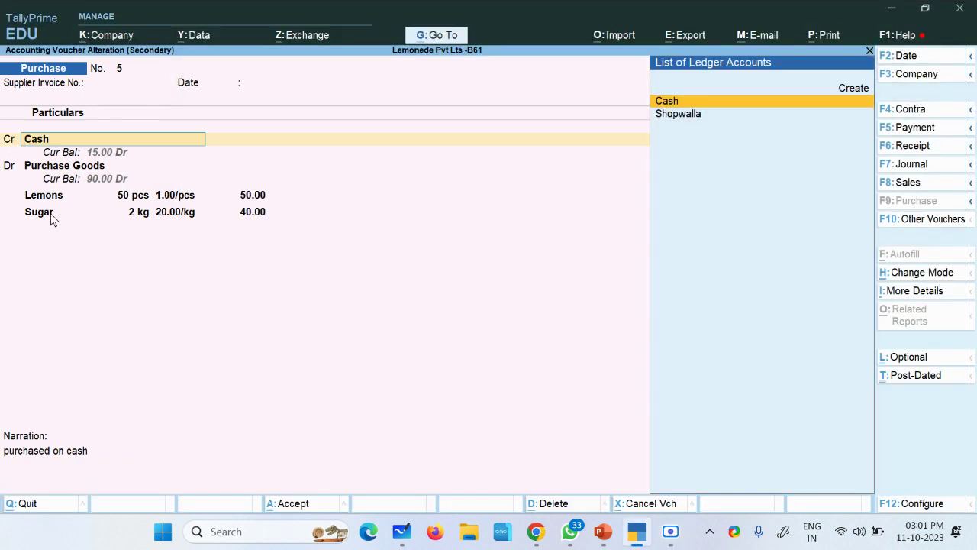
Step: Go through the voucher's Cash account and receipt details again, accepting Not Applicable for the receipt note and leaving the dispatch fields blank
{"action": "key", "text": "Return"}
{"action": "key", "text": "Return"}
{"action": "key", "text": "Return"}
{"action": "key", "text": "Return"}
{"action": "key", "text": "Return"}
{"action": "key", "text": "Return"}
{"action": "key", "text": "Return"}
{"action": "key", "text": "Return"}
{"action": "key", "text": "Return"}
{"action": "key", "text": "Return"}
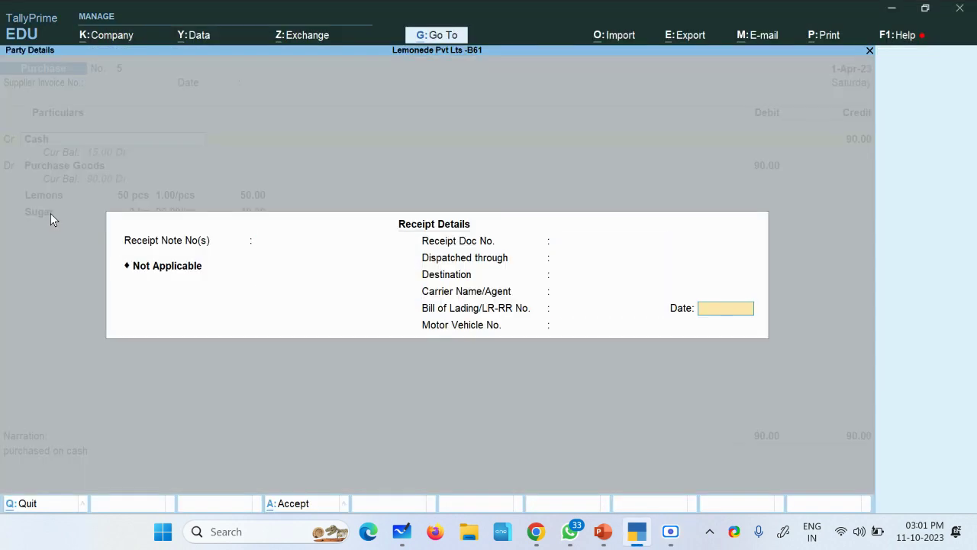
Step: Leave the remaining receipt details blank and accept the Lemons allocation of 50 pcs at 1.00 with Not Applicable as the tracking number
{"action": "key", "text": "Return"}
{"action": "key", "text": "Return"}
{"action": "key", "text": "Return"}
{"action": "key", "text": "Return"}
{"action": "key", "text": "Return"}
{"action": "key", "text": "Return"}
{"action": "key", "text": "Return"}
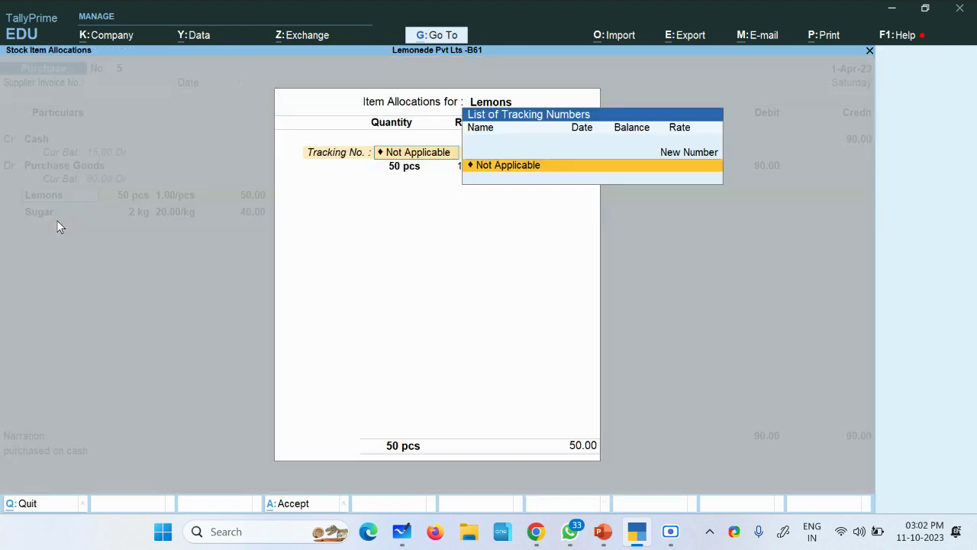
{"action": "key", "text": "Return"}
{"action": "key", "text": "Return"}
{"action": "key", "text": "Return"}
{"action": "key", "text": "Return"}
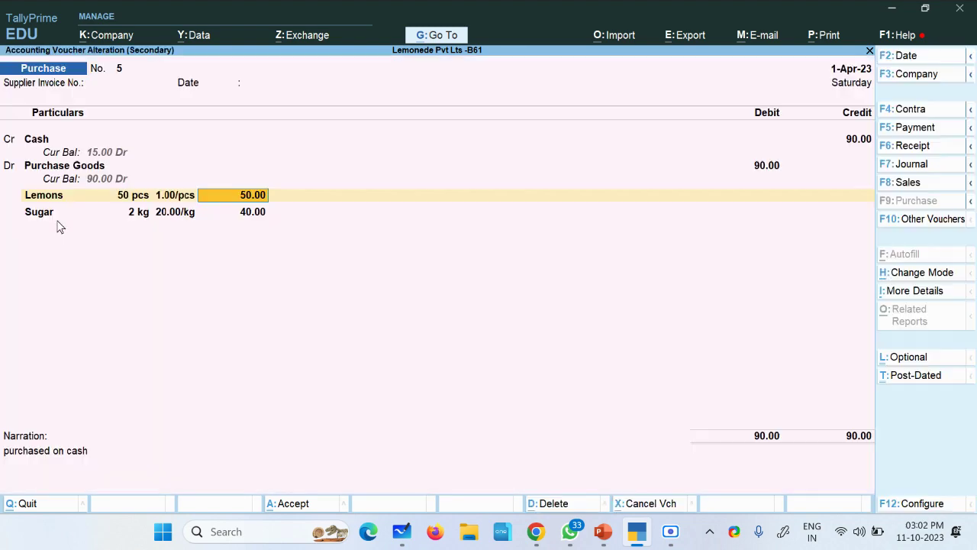
Step: Accept the Sugar allocation of 2 kg at 20.00, keep the narration, and save the altered purchase voucher
{"action": "key", "text": "Return"}
{"action": "key", "text": "Return"}
{"action": "key", "text": "Return"}
{"action": "key", "text": "Return"}
{"action": "key", "text": "Return"}
{"action": "key", "text": "Return"}
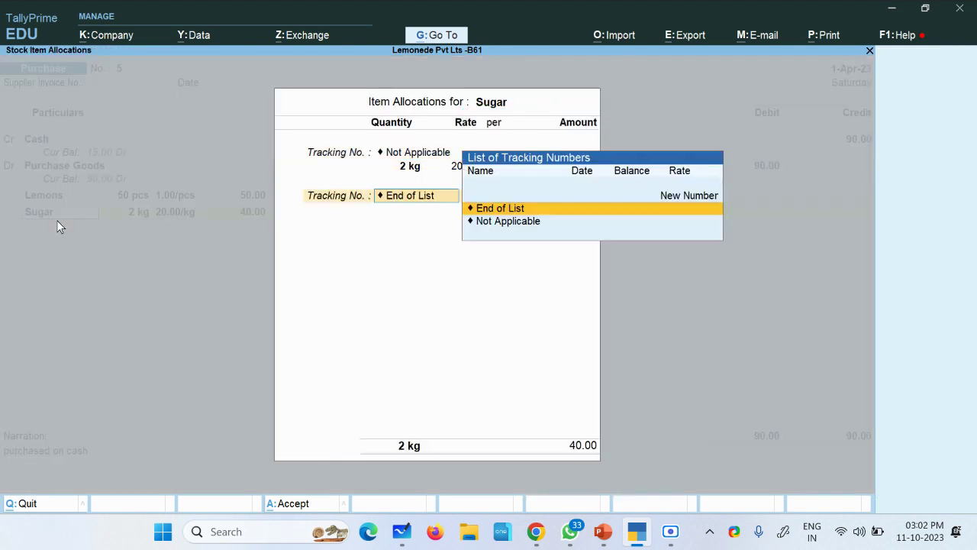
{"action": "key", "text": "Return"}
{"action": "key", "text": "Return"}
{"action": "key", "text": "Return"}
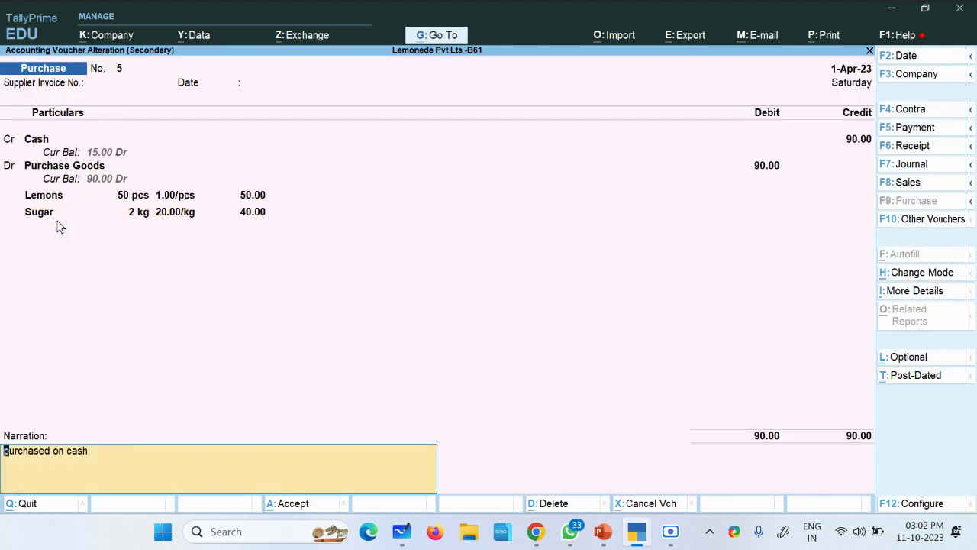
{"action": "key", "text": "Return"}
{"action": "key", "text": "Return"}
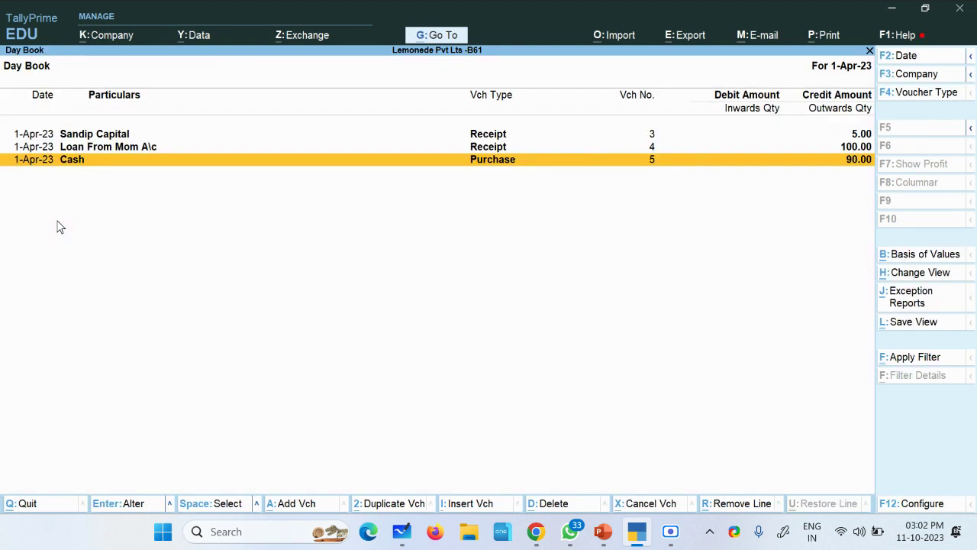
Step: Leave the Day Book and view the Stock Summary by stock item to check the Lemons and Sugar balances
{"action": "key", "text": "Escape"}
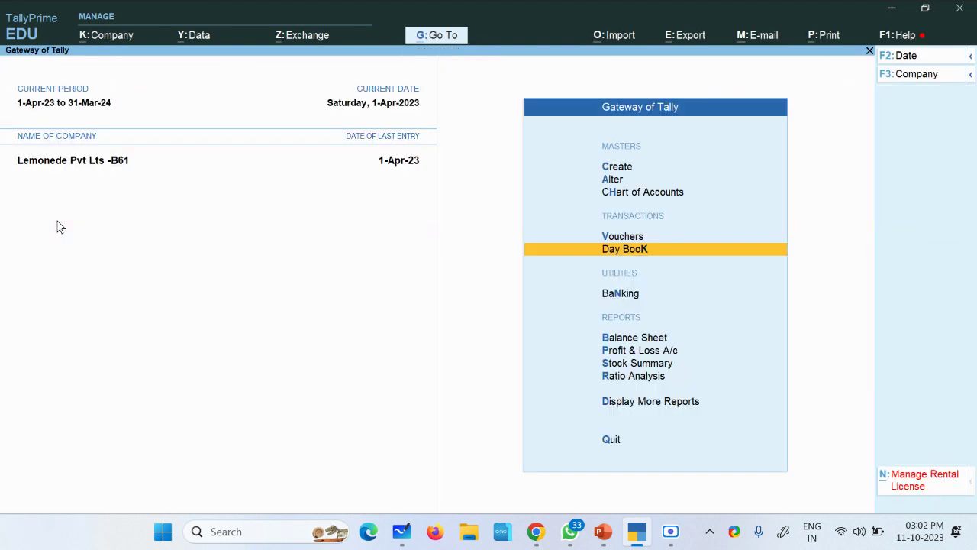
{"action": "left_click", "coordinate": [623, 363]}
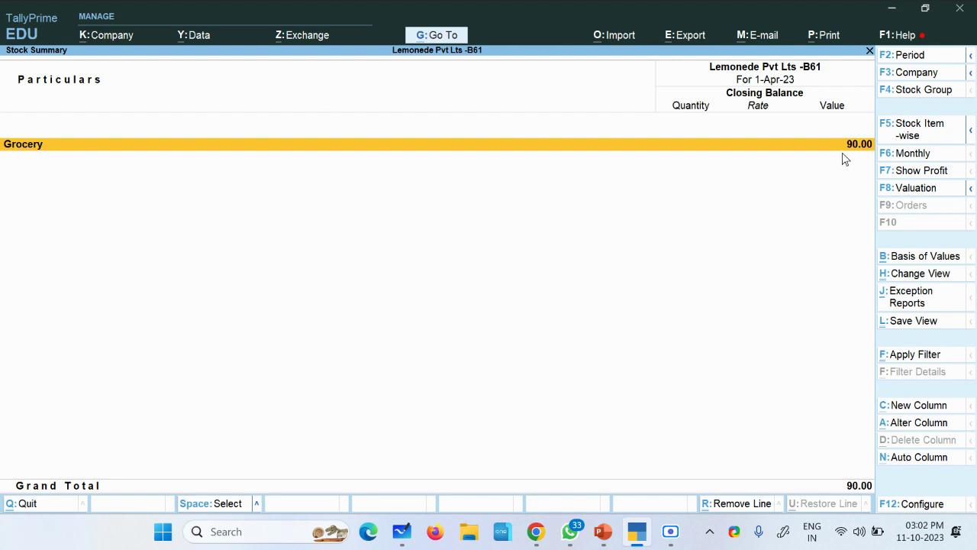
{"action": "left_click", "coordinate": [935, 135]}
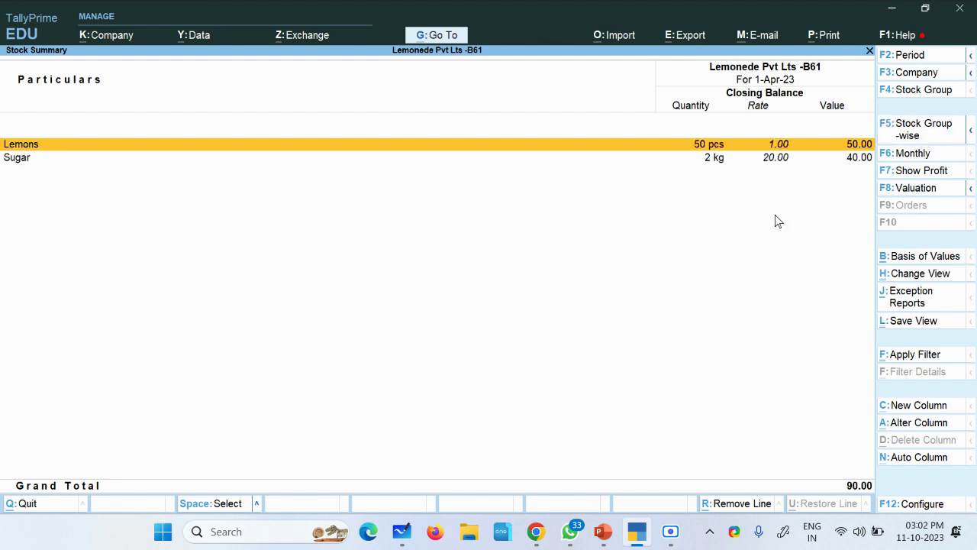
{"action": "left_click", "coordinate": [674, 536]}
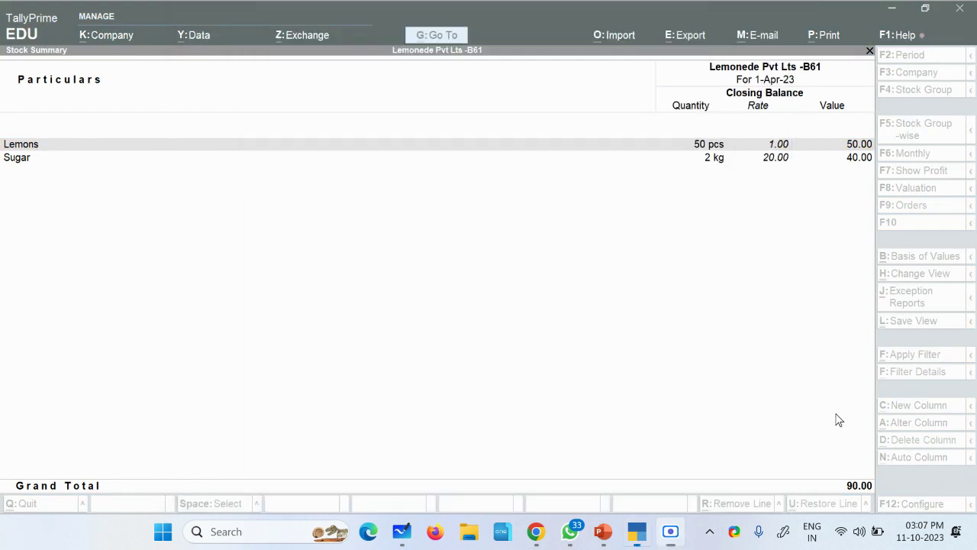
{"action": "left_click", "coordinate": [835, 419]}
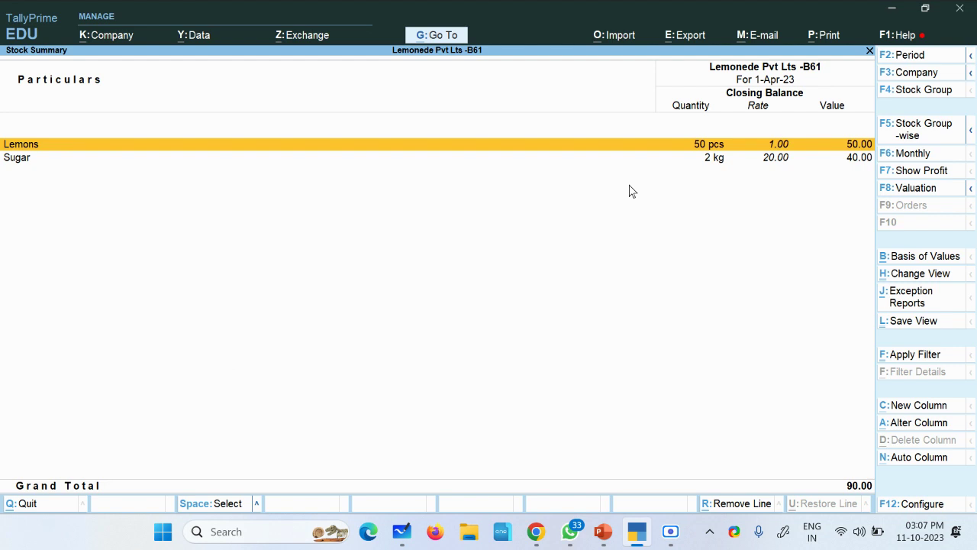
Step: Leave the Stock Summary, start a new voucher, and open the list of voucher types at the Inventory Vouchers group
{"action": "key", "text": "Escape"}
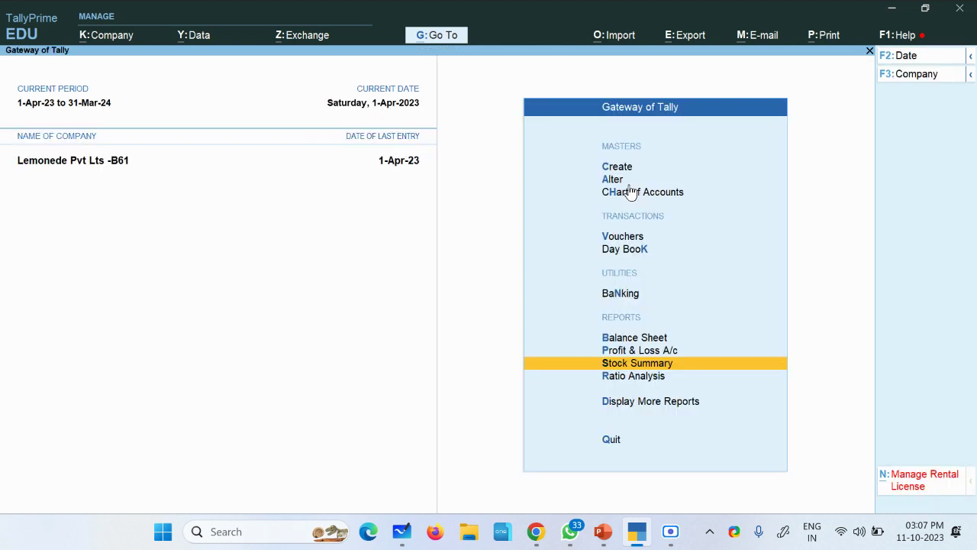
{"action": "left_click", "coordinate": [631, 237]}
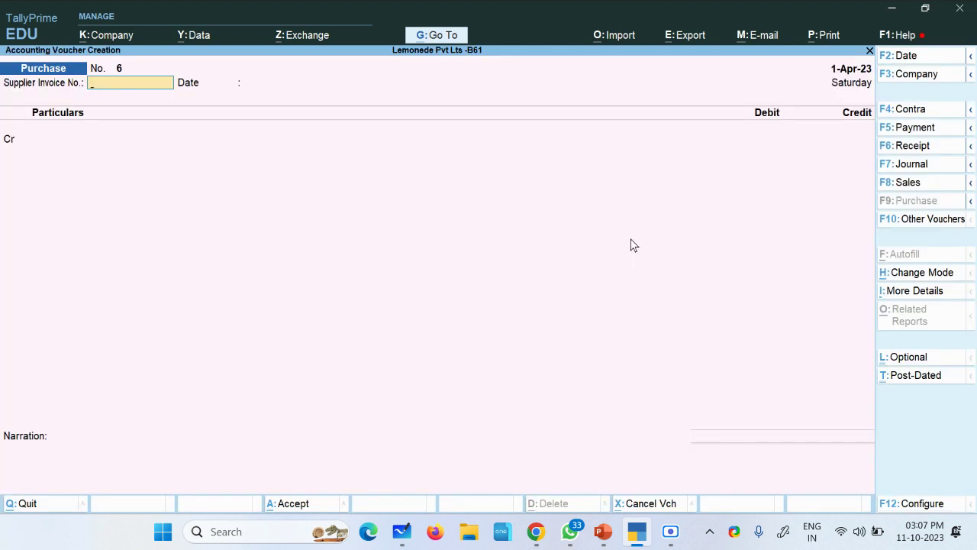
{"action": "left_click", "coordinate": [932, 220]}
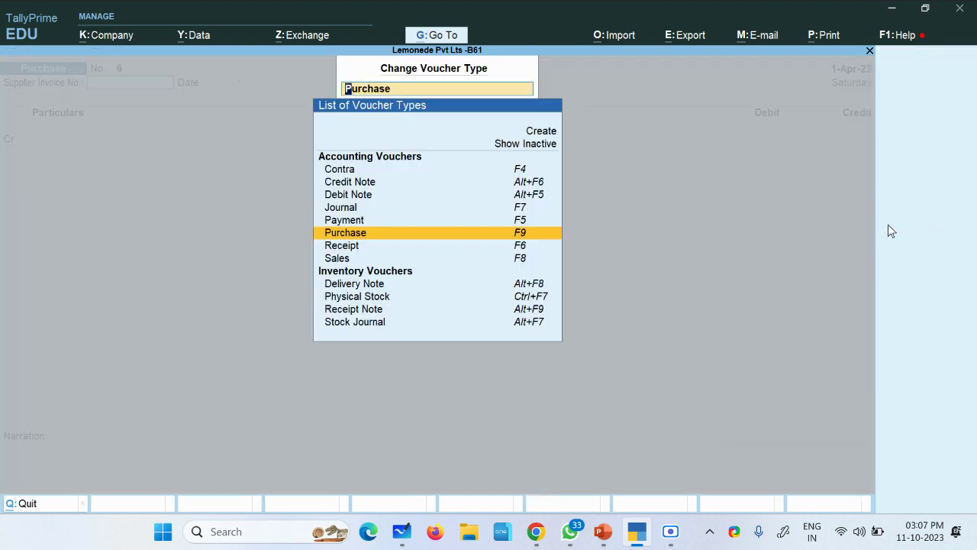
{"action": "key", "text": "Down"}
{"action": "key", "text": "Down"}
{"action": "key", "text": "Down"}
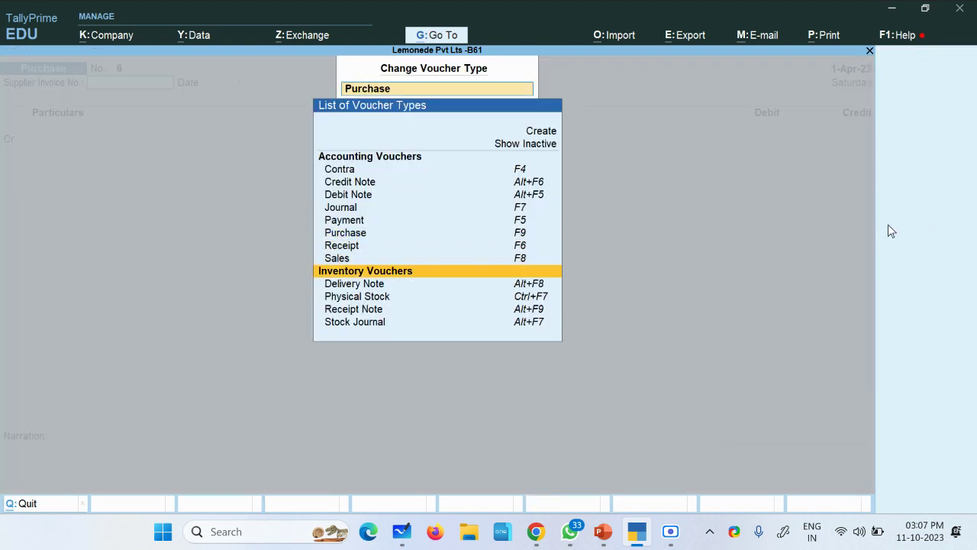
{"action": "key", "text": "ctrl"}
{"action": "mouse_move", "coordinate": [608, 126]}
{"action": "left_mouse_down"}
{"action": "mouse_move", "coordinate": [458, 164]}
{"action": "mouse_move", "coordinate": [291, 245]}
{"action": "mouse_move", "coordinate": [329, 272]}
{"action": "left_mouse_up"}
{"action": "mouse_move", "coordinate": [237, 290]}
{"action": "left_mouse_down"}
{"action": "mouse_move", "coordinate": [263, 287]}
{"action": "mouse_move", "coordinate": [305, 310]}
{"action": "mouse_move", "coordinate": [293, 324]}
{"action": "left_mouse_up"}
{"action": "mouse_move", "coordinate": [379, 332]}
{"action": "left_mouse_down"}
{"action": "mouse_move", "coordinate": [414, 384]}
{"action": "mouse_move", "coordinate": [380, 333]}
{"action": "left_mouse_up"}
{"action": "left_click_drag", "start_coordinate": [379, 333], "coordinate": [431, 359]}
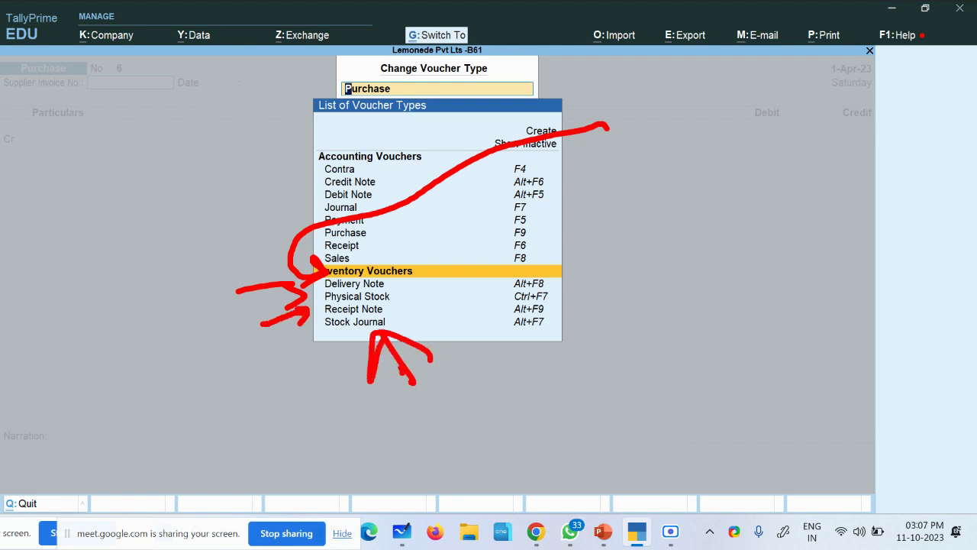
{"action": "key", "text": "Escape"}
Step: Choose Stock Journal as the type of the new voucher
{"action": "key", "text": "Down"}
{"action": "key", "text": "Down"}
{"action": "key", "text": "Down"}
{"action": "key", "text": "Down"}
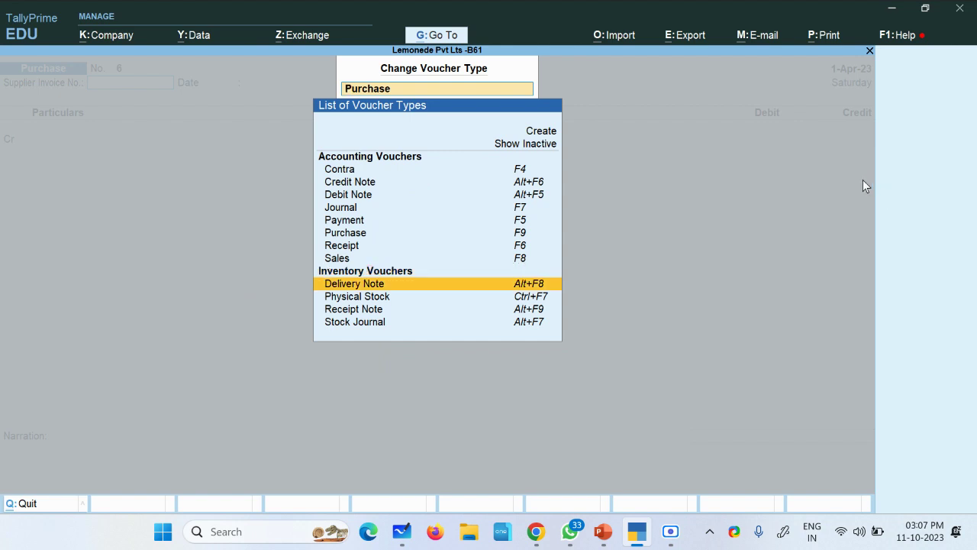
{"action": "key", "text": "Return"}
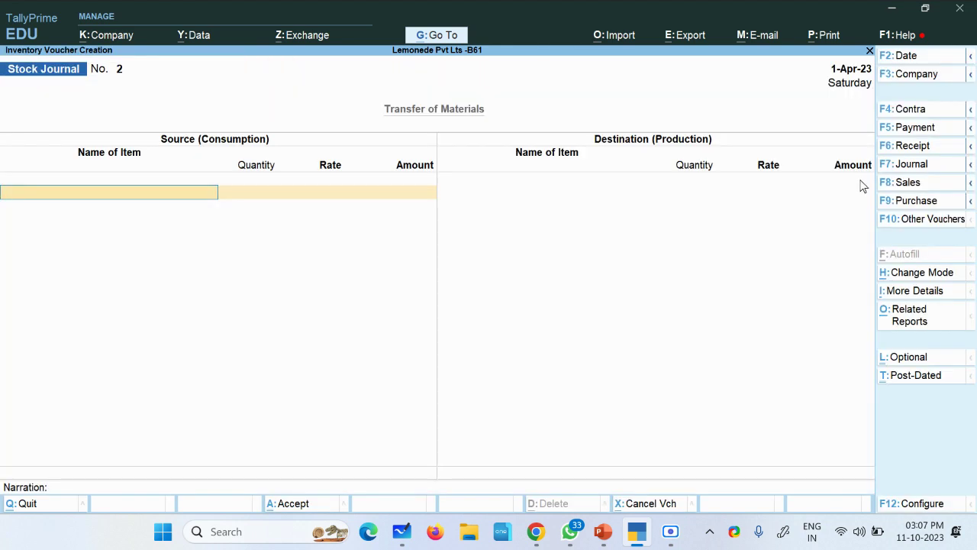
{"action": "key", "text": "XF86AudioRaiseVolume"}
{"action": "key", "text": "ctrl"}
{"action": "mouse_move", "coordinate": [470, 107]}
{"action": "left_mouse_down"}
{"action": "mouse_move", "coordinate": [374, 91]}
{"action": "mouse_move", "coordinate": [252, 125]}
{"action": "mouse_move", "coordinate": [200, 158]}
{"action": "mouse_move", "coordinate": [267, 85]}
{"action": "left_mouse_up"}
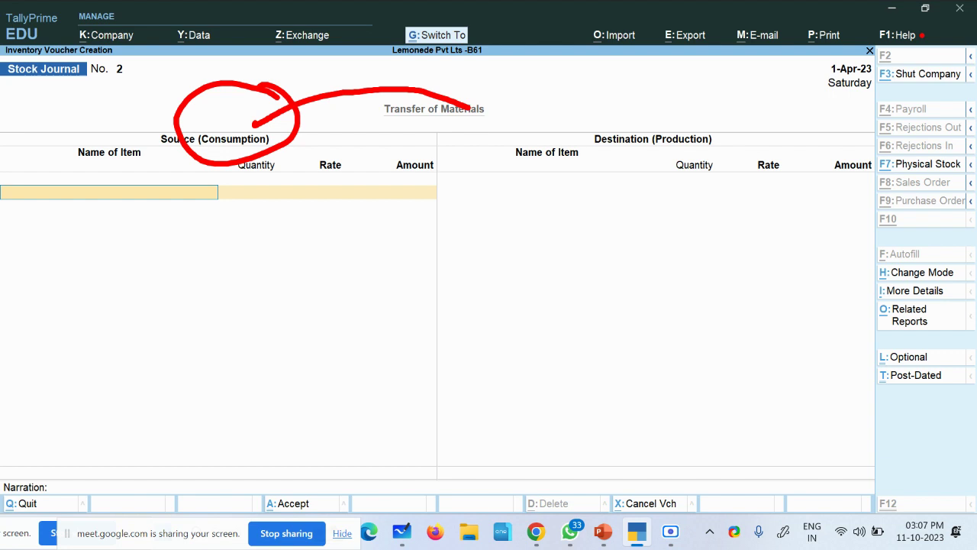
{"action": "mouse_move", "coordinate": [333, 162]}
{"action": "left_mouse_down"}
{"action": "mouse_move", "coordinate": [330, 149]}
{"action": "mouse_move", "coordinate": [371, 100]}
{"action": "mouse_move", "coordinate": [430, 74]}
{"action": "mouse_move", "coordinate": [577, 86]}
{"action": "mouse_move", "coordinate": [649, 128]}
{"action": "left_mouse_up"}
{"action": "mouse_move", "coordinate": [691, 128]}
{"action": "left_mouse_down"}
{"action": "mouse_move", "coordinate": [683, 110]}
{"action": "mouse_move", "coordinate": [698, 141]}
{"action": "mouse_move", "coordinate": [685, 118]}
{"action": "left_mouse_up"}
{"action": "left_click_drag", "start_coordinate": [592, 243], "coordinate": [562, 303]}
{"action": "mouse_move", "coordinate": [615, 254]}
{"action": "left_mouse_down"}
{"action": "mouse_move", "coordinate": [621, 286]}
{"action": "mouse_move", "coordinate": [661, 284]}
{"action": "left_mouse_up"}
{"action": "left_click_drag", "start_coordinate": [675, 241], "coordinate": [673, 274]}
{"action": "left_click", "coordinate": [679, 224]}
{"action": "left_click_drag", "start_coordinate": [719, 230], "coordinate": [721, 269]}
{"action": "mouse_move", "coordinate": [723, 240]}
{"action": "left_mouse_down"}
{"action": "mouse_move", "coordinate": [756, 217]}
{"action": "mouse_move", "coordinate": [786, 245]}
{"action": "left_mouse_up"}
{"action": "mouse_move", "coordinate": [24, 217]}
{"action": "left_mouse_down"}
{"action": "mouse_move", "coordinate": [76, 252]}
{"action": "mouse_move", "coordinate": [126, 246]}
{"action": "mouse_move", "coordinate": [166, 218]}
{"action": "mouse_move", "coordinate": [191, 229]}
{"action": "left_mouse_up"}
{"action": "mouse_move", "coordinate": [142, 299]}
{"action": "left_mouse_down"}
{"action": "mouse_move", "coordinate": [157, 343]}
{"action": "mouse_move", "coordinate": [183, 305]}
{"action": "left_mouse_up"}
{"action": "mouse_move", "coordinate": [195, 290]}
{"action": "left_mouse_down"}
{"action": "mouse_move", "coordinate": [197, 327]}
{"action": "mouse_move", "coordinate": [221, 354]}
{"action": "left_mouse_up"}
{"action": "left_click_drag", "start_coordinate": [229, 290], "coordinate": [277, 308]}
{"action": "left_click_drag", "start_coordinate": [252, 237], "coordinate": [544, 264]}
{"action": "left_click_drag", "start_coordinate": [505, 235], "coordinate": [469, 294]}
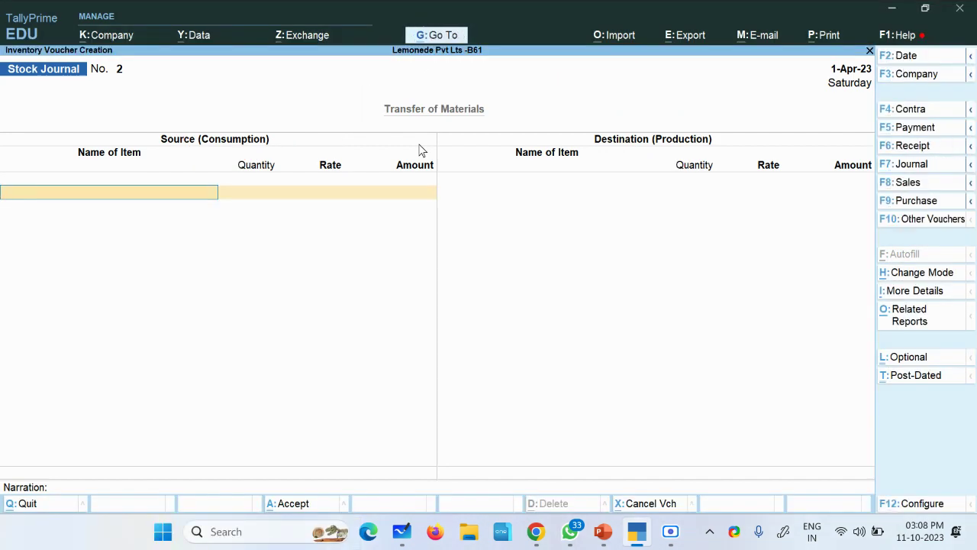
Step: Return to the Gateway of Tally, reopen voucher entry, and select the Stock Journal voucher type again
{"action": "key", "text": "Escape"}
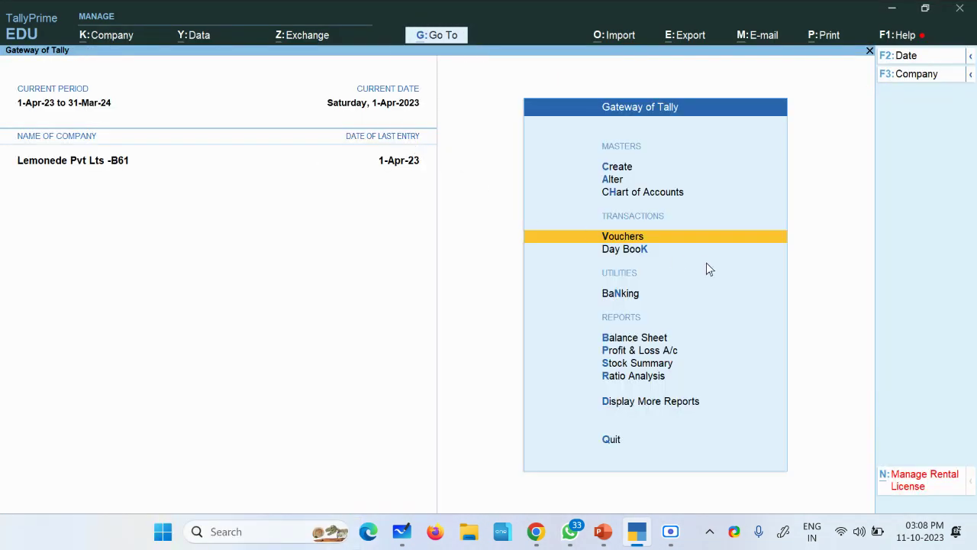
{"action": "left_click", "coordinate": [676, 238]}
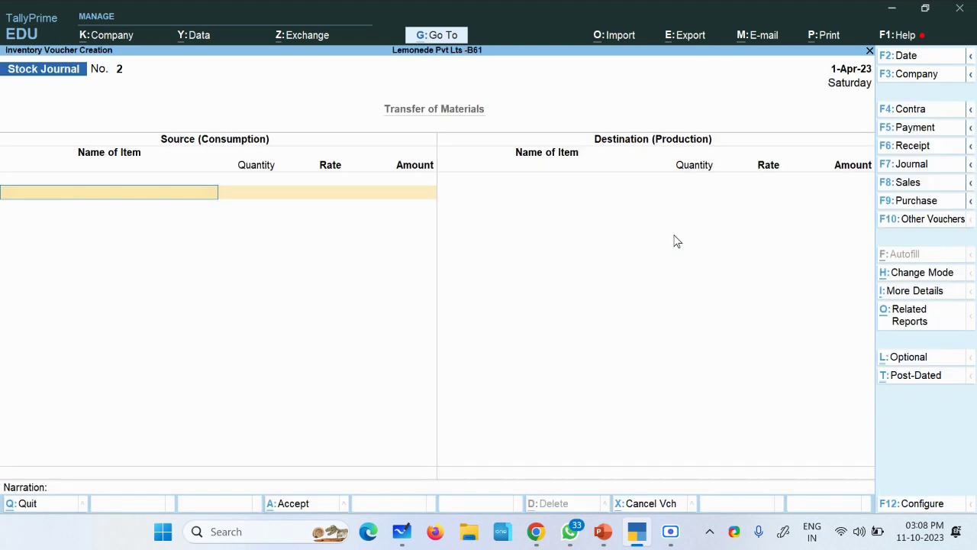
{"action": "left_click", "coordinate": [927, 224]}
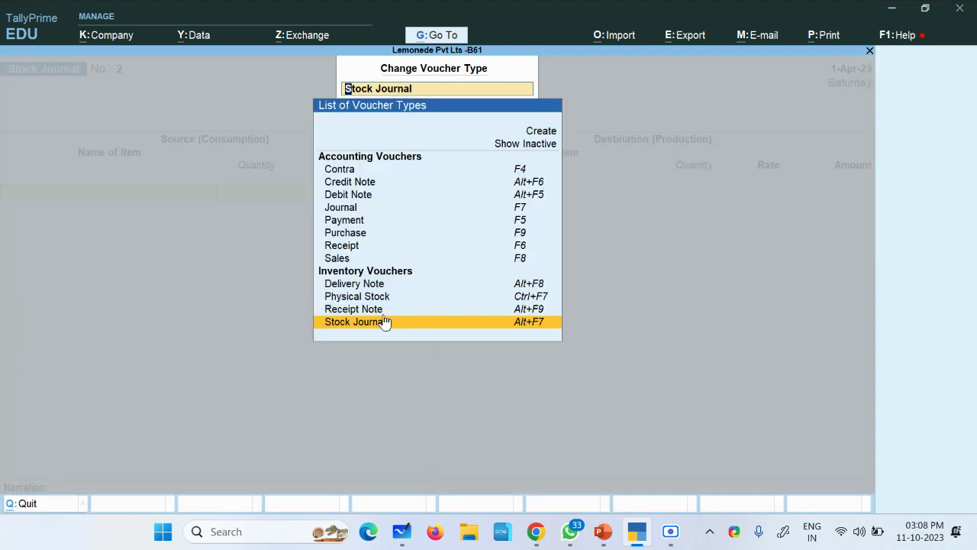
{"action": "left_click", "coordinate": [356, 324]}
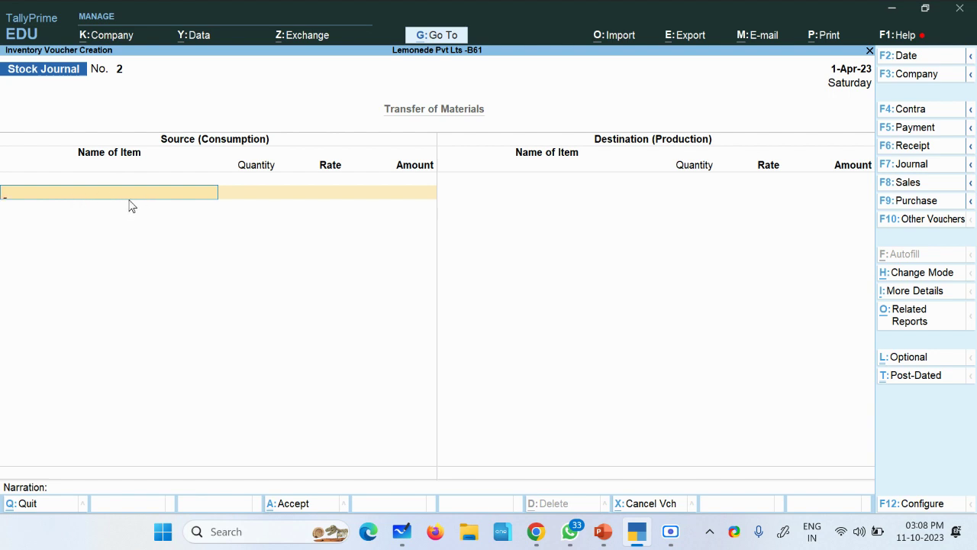
Step: Add Lemons to the Source (Consumption) side with a quantity of 50 pcs at 1.00 per piece
{"action": "key", "text": "space"}
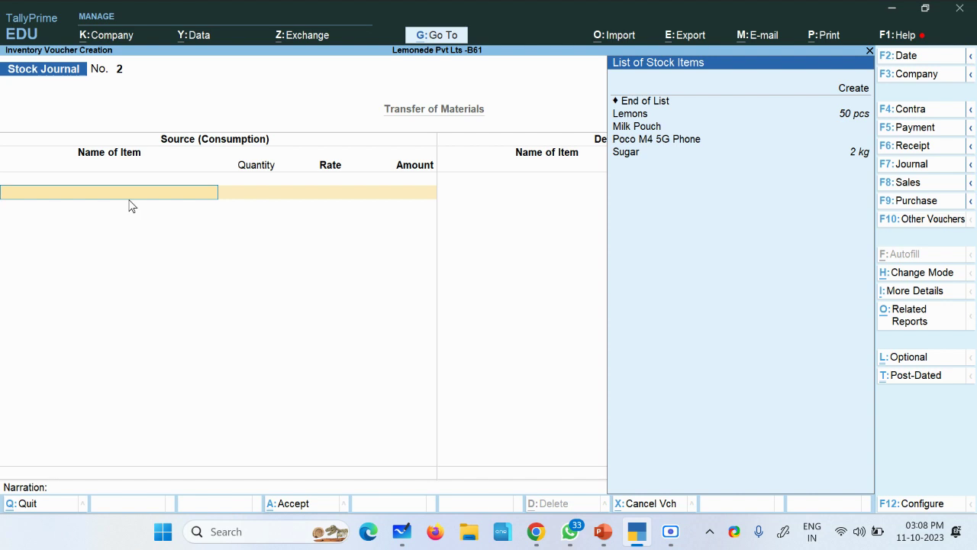
{"action": "key", "text": "Down"}
{"action": "key", "text": "Down"}
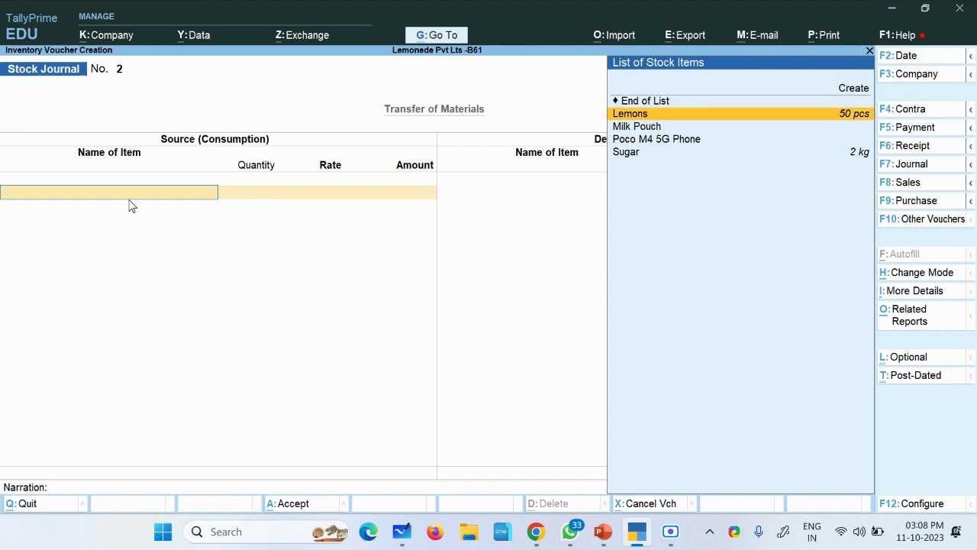
{"action": "key", "text": "Return"}
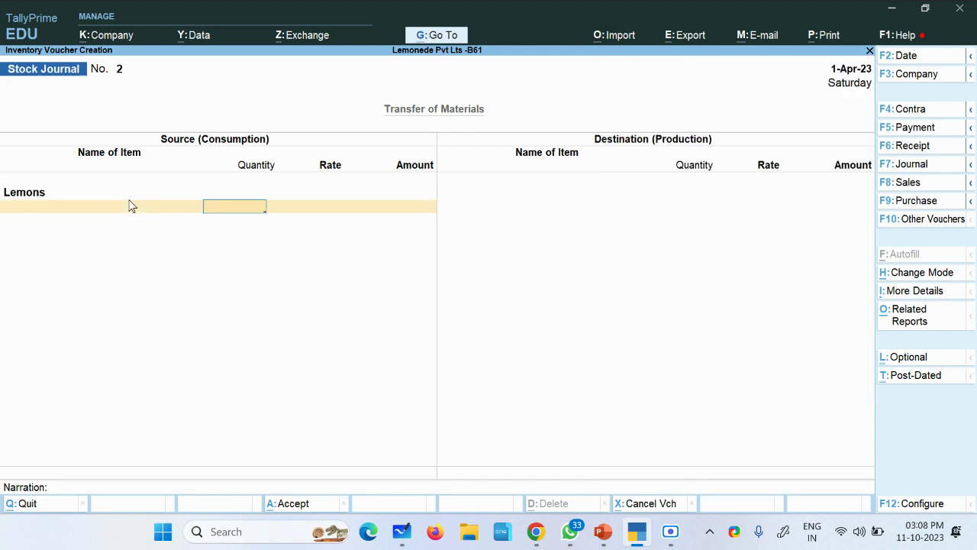
{"action": "type", "text": "50"}
{"action": "key", "text": "Return"}
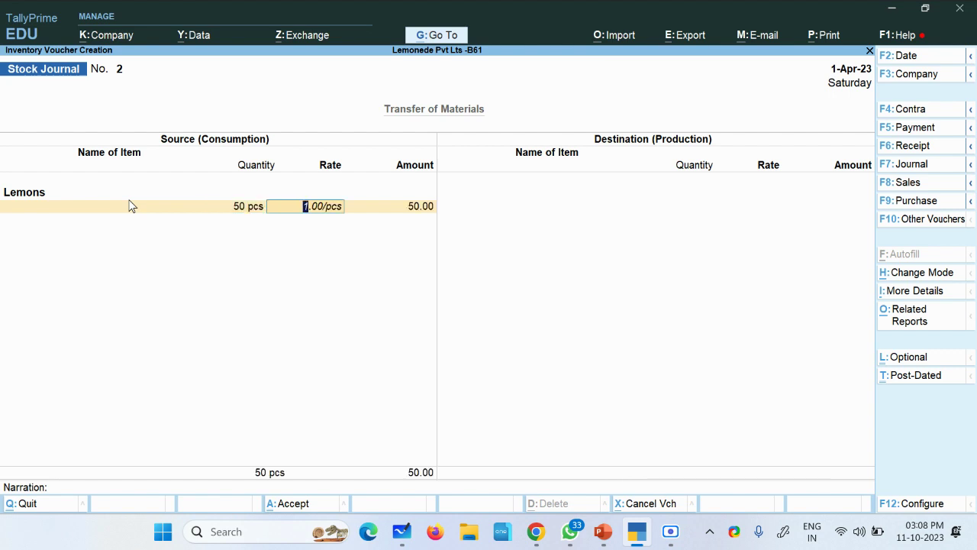
{"action": "key", "text": "Return"}
{"action": "key", "text": "Return"}
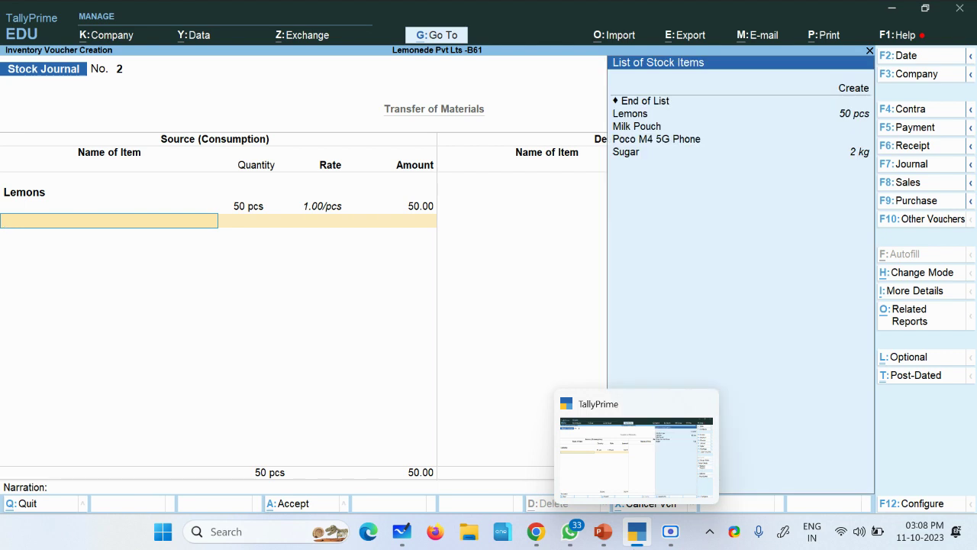
Step: Add 2 kg of Sugar at 20.00 per kg to the Source (Consumption) side and end the source item list
{"action": "key", "text": "Down"}
{"action": "key", "text": "Down"}
{"action": "key", "text": "Down"}
{"action": "key", "text": "Down"}
{"action": "key", "text": "Return"}
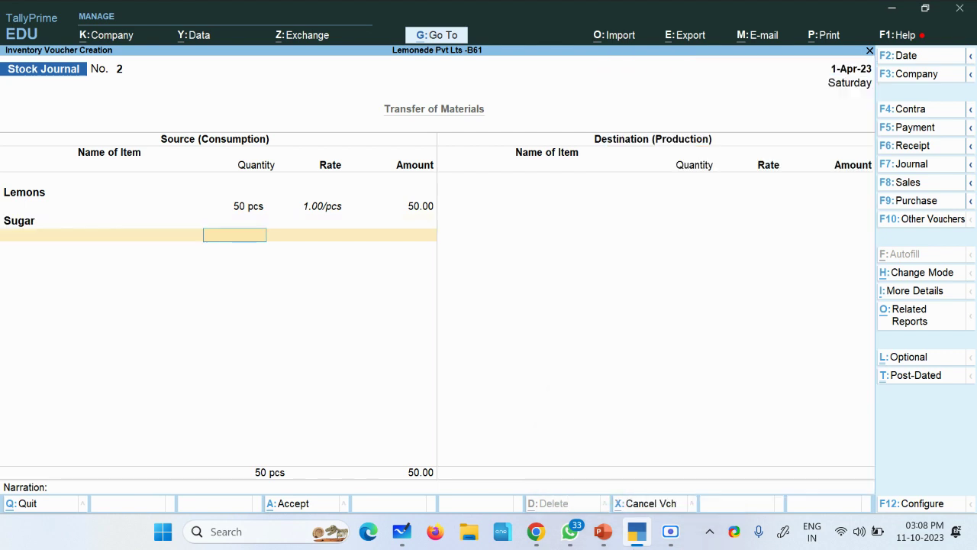
{"action": "type", "text": "2"}
{"action": "key", "text": "Return"}
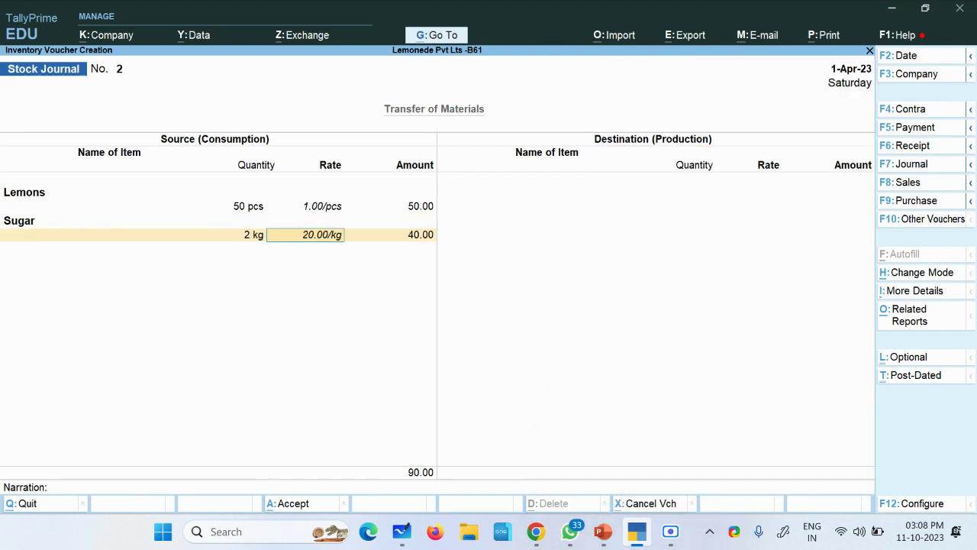
{"action": "key", "text": "Return"}
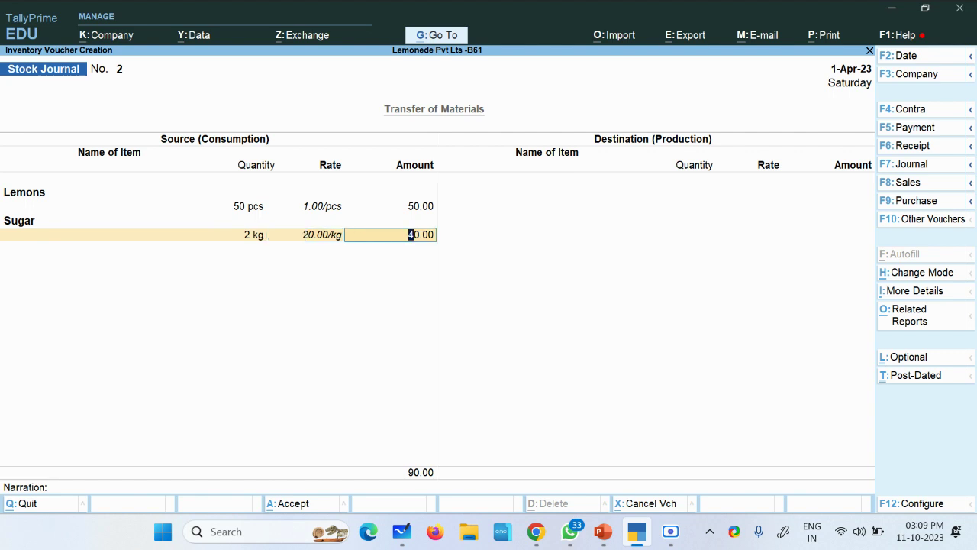
{"action": "key", "text": "Return"}
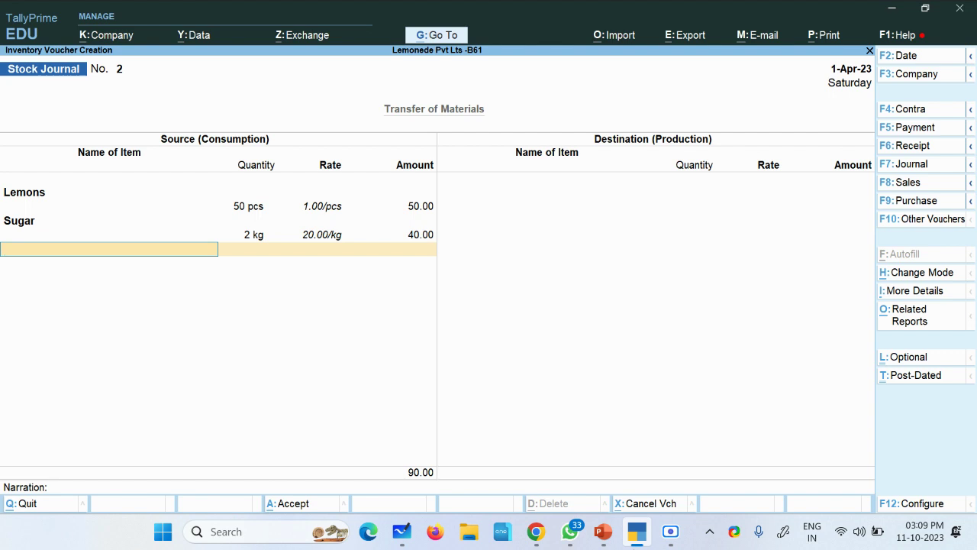
{"action": "key", "text": "Return"}
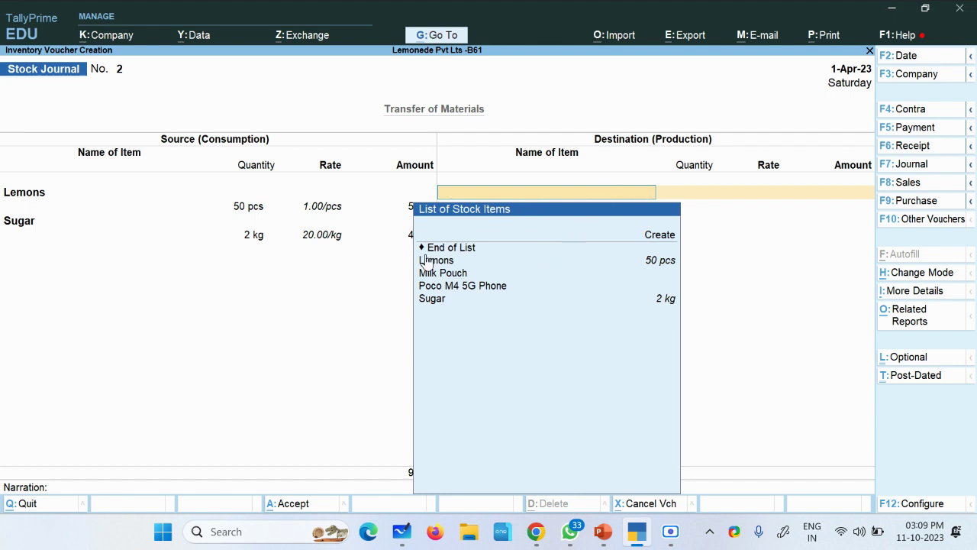
Step: Start creating a stock item named Lemon Juice from the Destination (Production) side, with no alias or description
{"action": "left_click", "coordinate": [661, 237]}
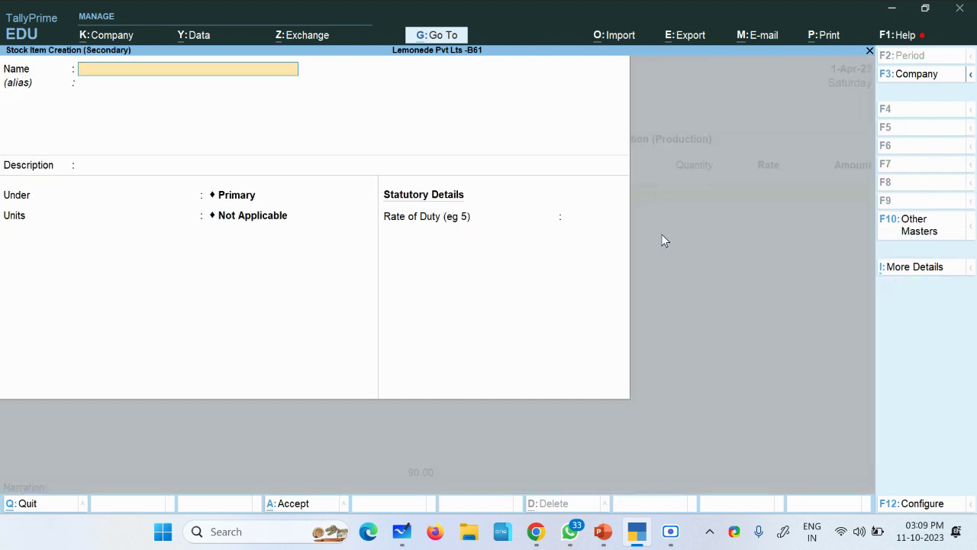
{"action": "type", "text": "Lemon Juice"}
{"action": "key", "text": "Return"}
{"action": "key", "text": "Return"}
{"action": "key", "text": "Return"}
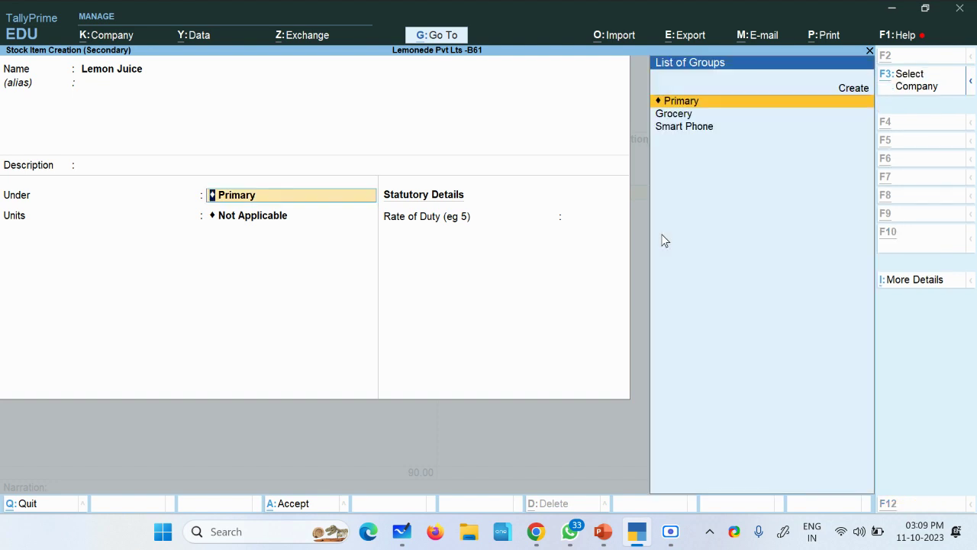
Step: Create the stock group Beverages/Drinks under Primary and assign Lemon Juice to it
{"action": "key", "text": "alt+c"}
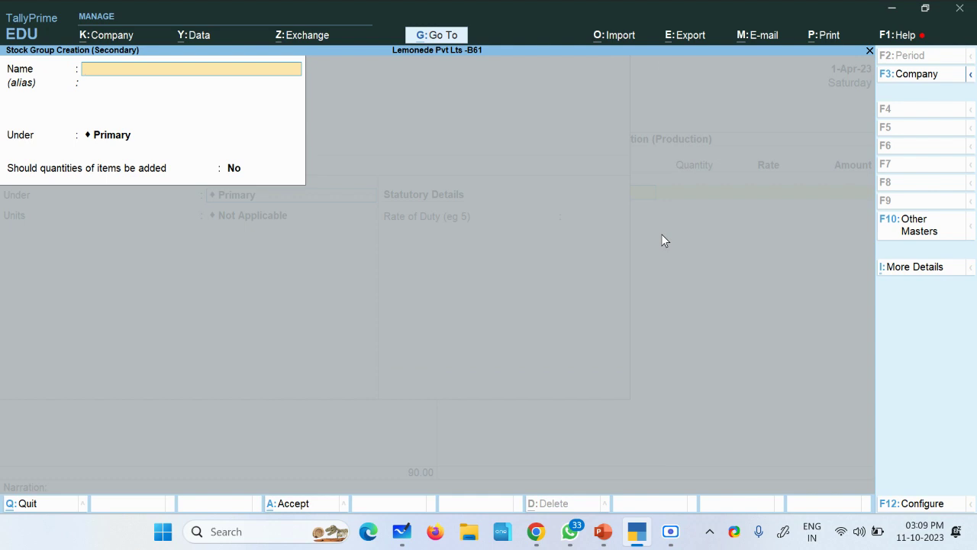
{"action": "type", "text": "Beverages/Drinks"}
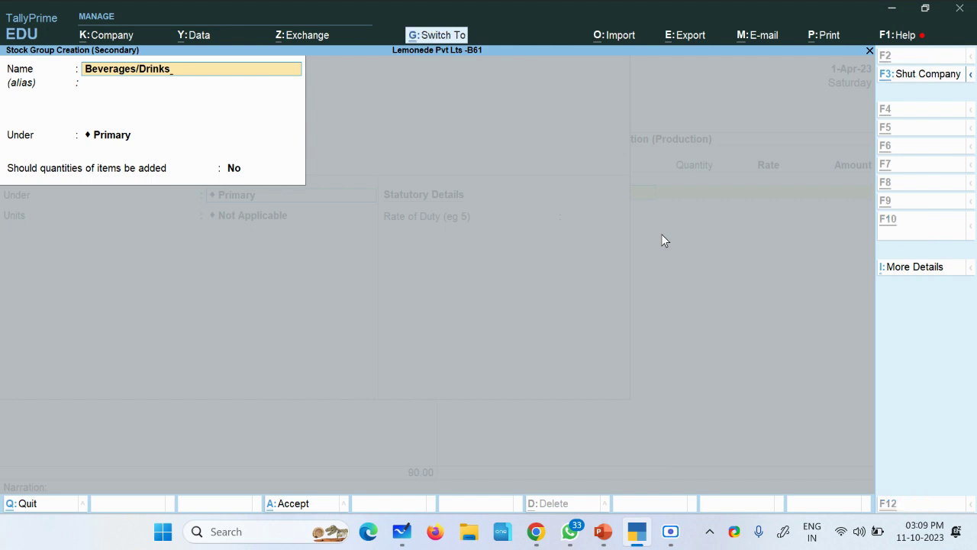
{"action": "key", "text": "ctrl+a"}
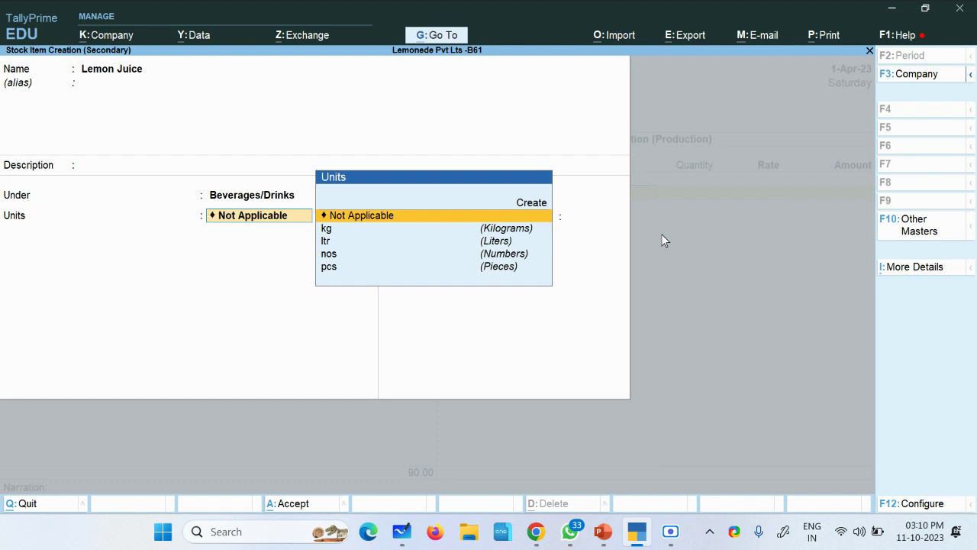
Step: Create the simple unit gls with formal name Glasses and 0 decimal places, assign it to Lemon Juice, and save the stock item
{"action": "key", "text": "Down"}
{"action": "key", "text": "Down"}
{"action": "key", "text": "Down"}
{"action": "key", "text": "Down"}
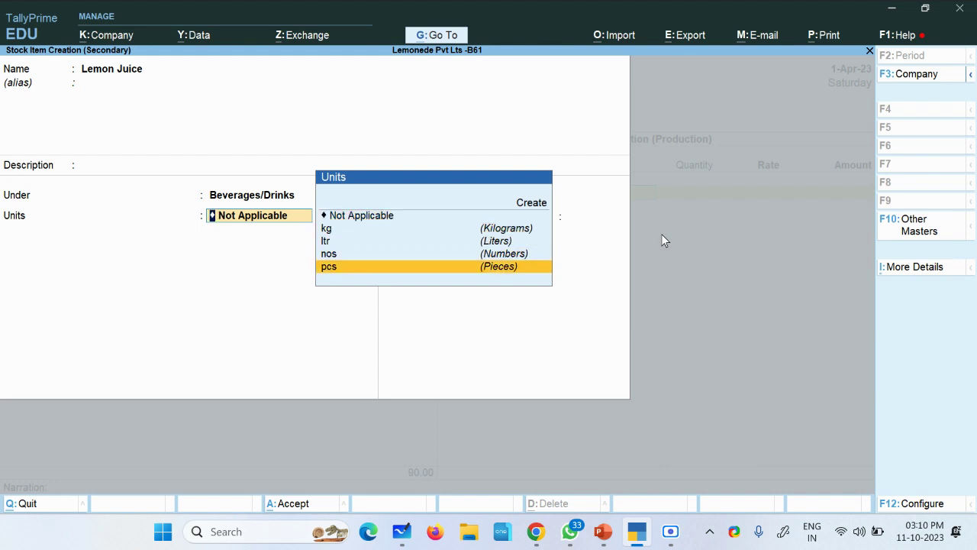
{"action": "key", "text": "Up"}
{"action": "key", "text": "Up"}
{"action": "key", "text": "Up"}
{"action": "key", "text": "Up"}
{"action": "key", "text": "Up"}
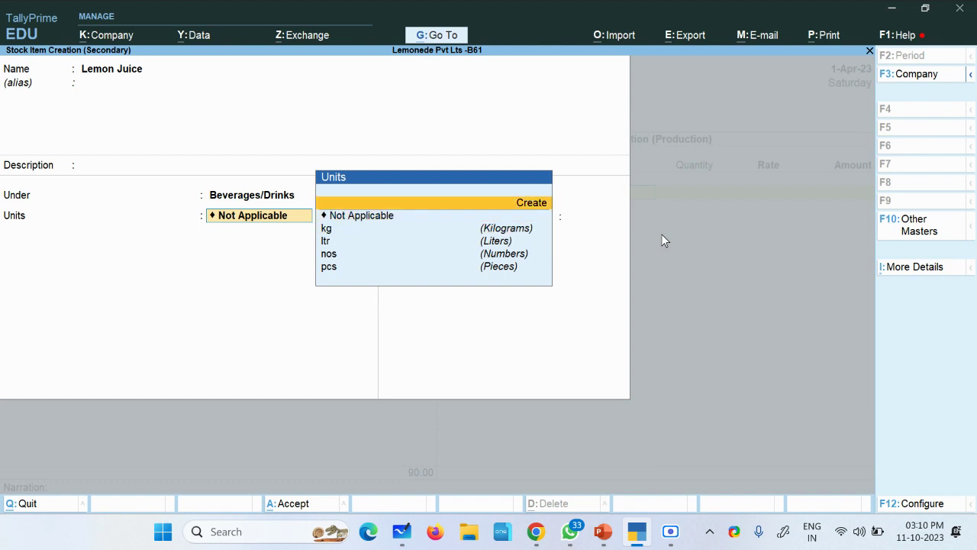
{"action": "key", "text": "Return"}
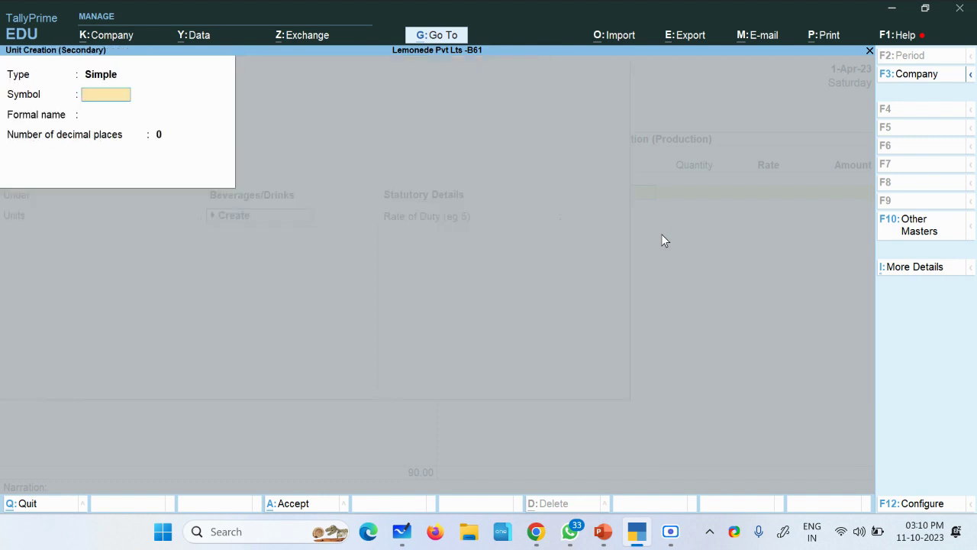
{"action": "type", "text": "gls"}
{"action": "key", "text": "Return"}
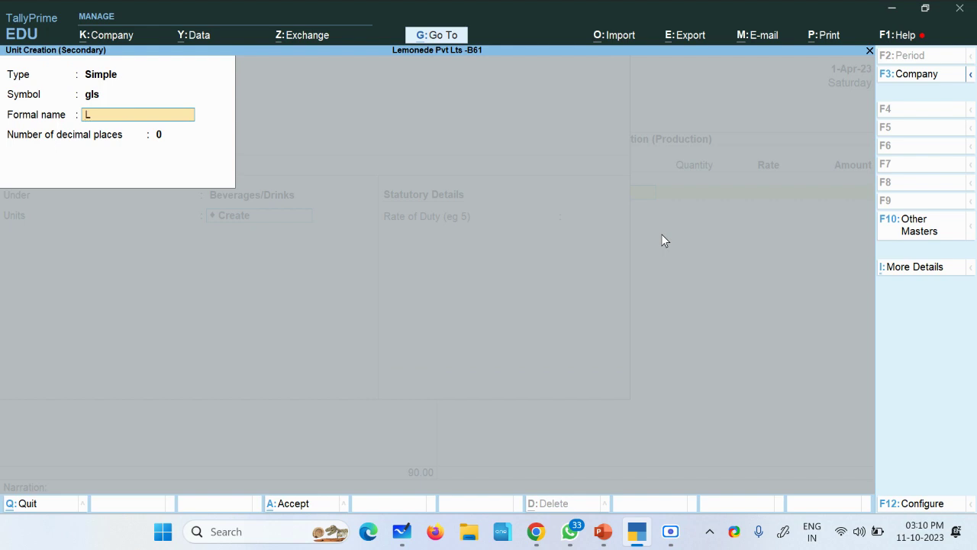
{"action": "key", "text": "BackSpace"}
{"action": "type", "text": "Glasses"}
{"action": "key", "text": "Return"}
{"action": "key", "text": "Return"}
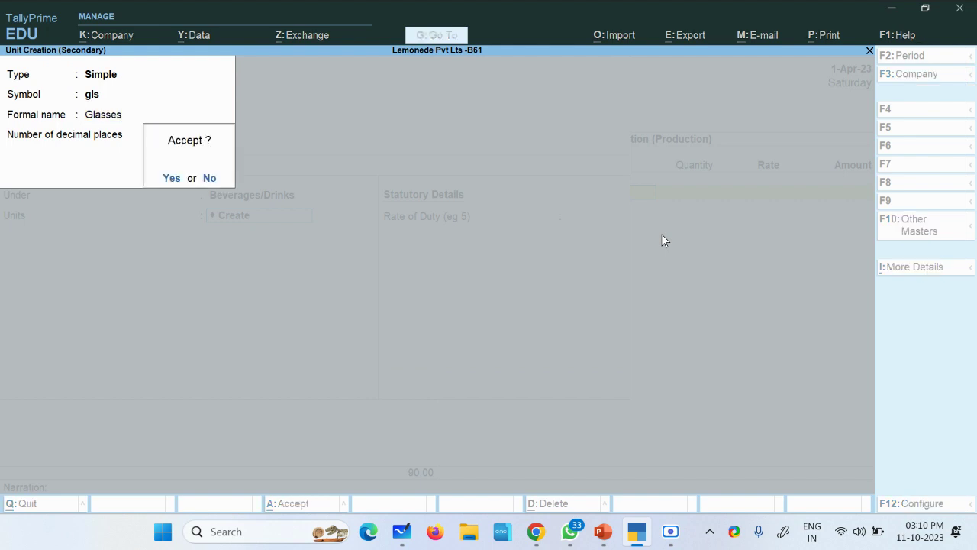
{"action": "key", "text": "Return"}
{"action": "key", "text": "Return"}
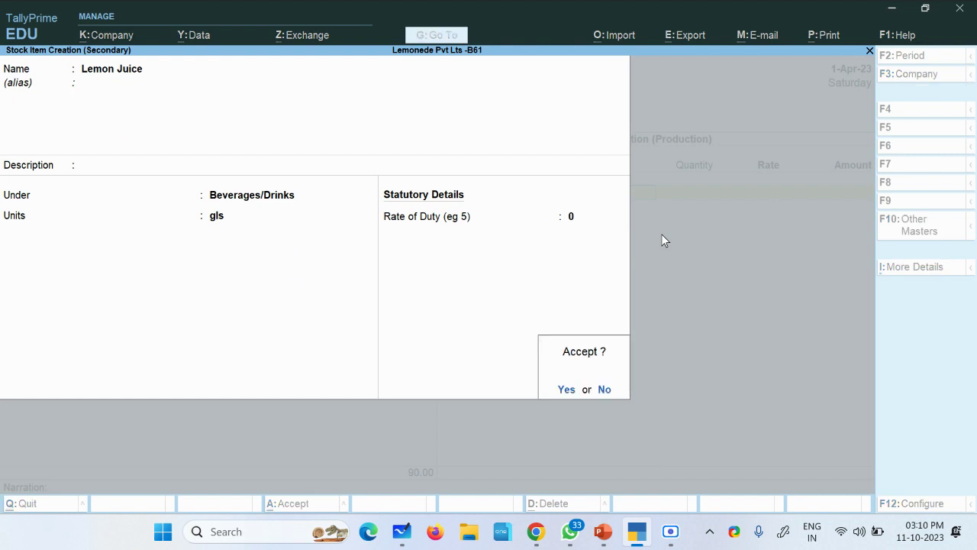
{"action": "key", "text": "Return"}
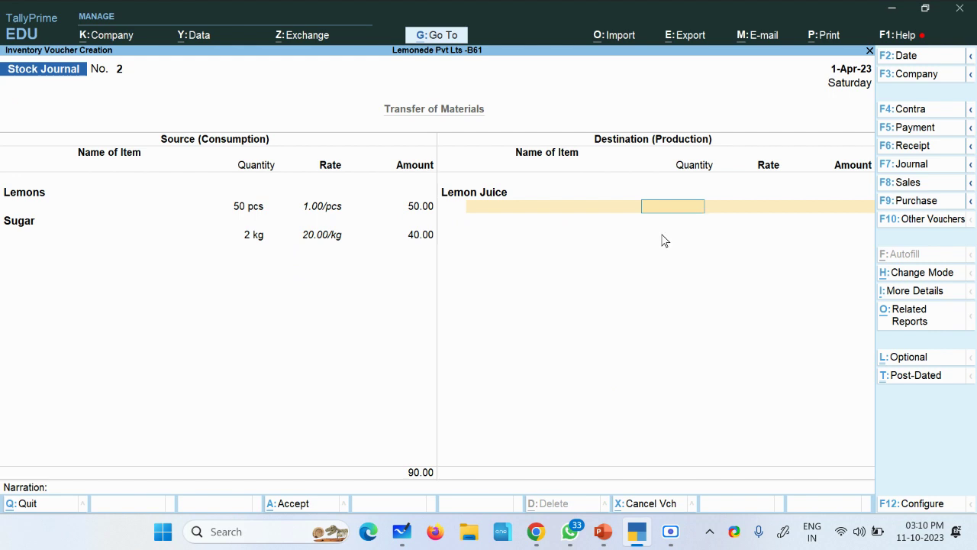
Step: Enter 60 gls of Lemon Juice at 5.00 per glass on the Destination (Production) side and save the Stock Journal without narration
{"action": "type", "text": "60"}
{"action": "key", "text": "Return"}
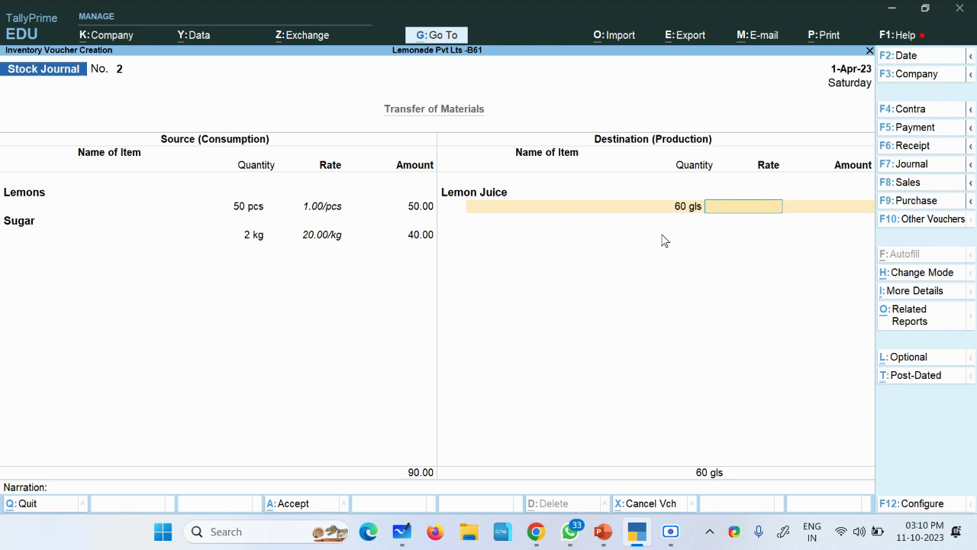
{"action": "type", "text": "5"}
{"action": "key", "text": "Return"}
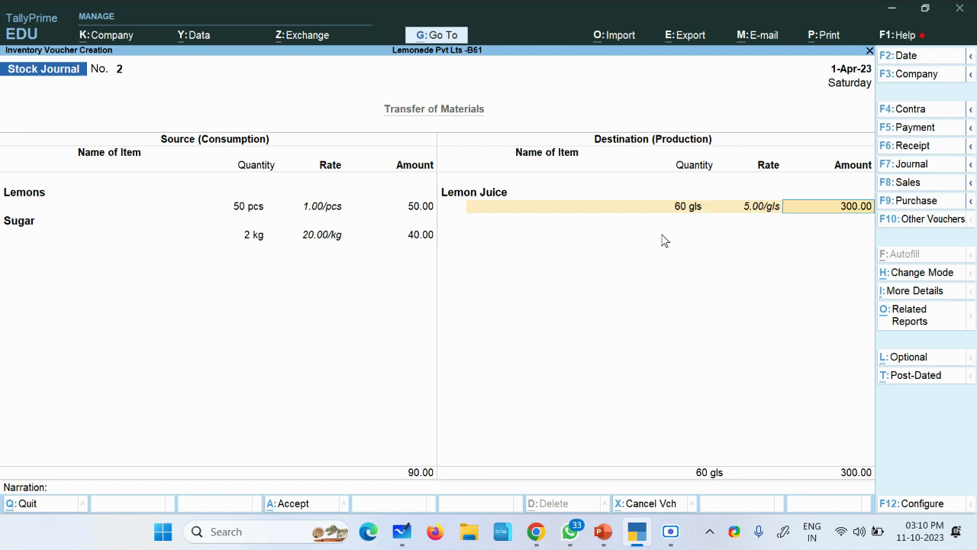
{"action": "key", "text": "Return"}
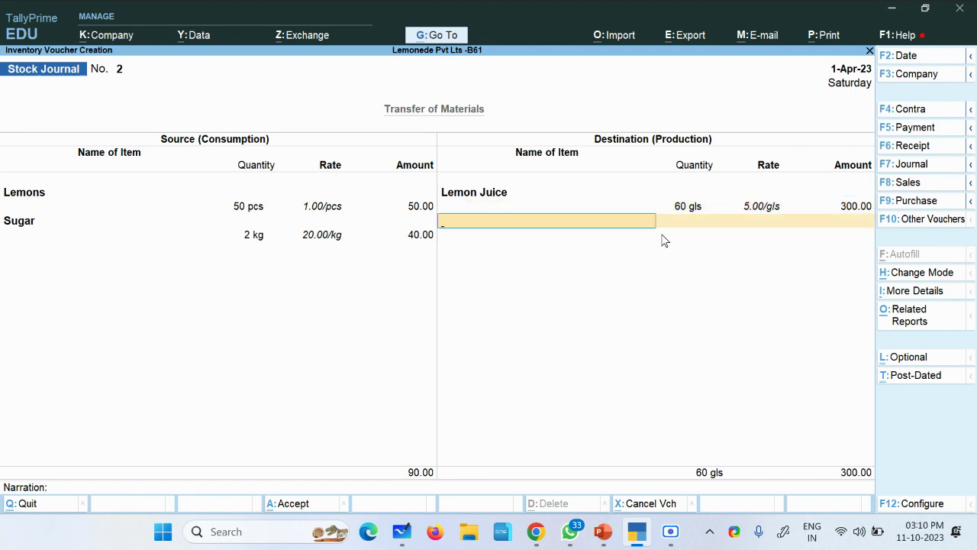
{"action": "key", "text": "Return"}
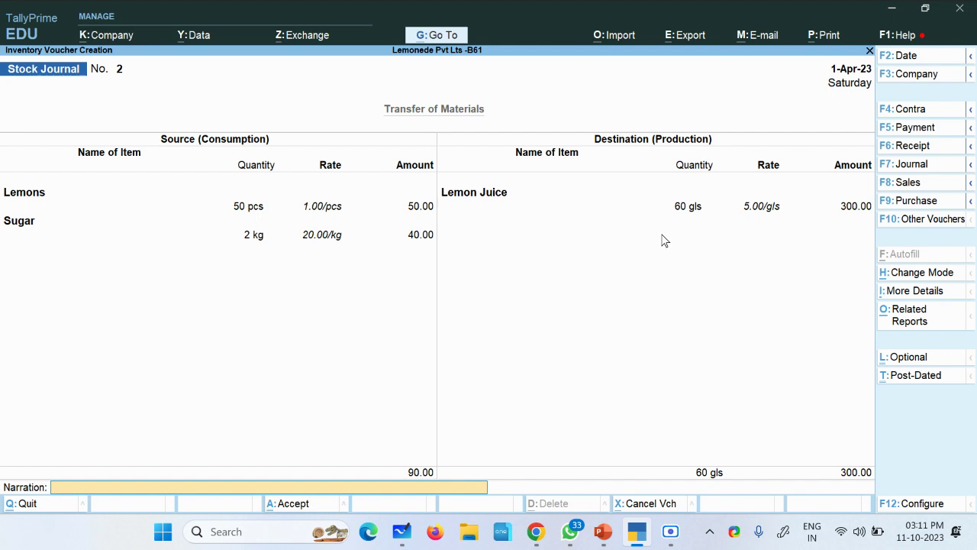
{"action": "key", "text": "Return"}
{"action": "key", "text": "y"}
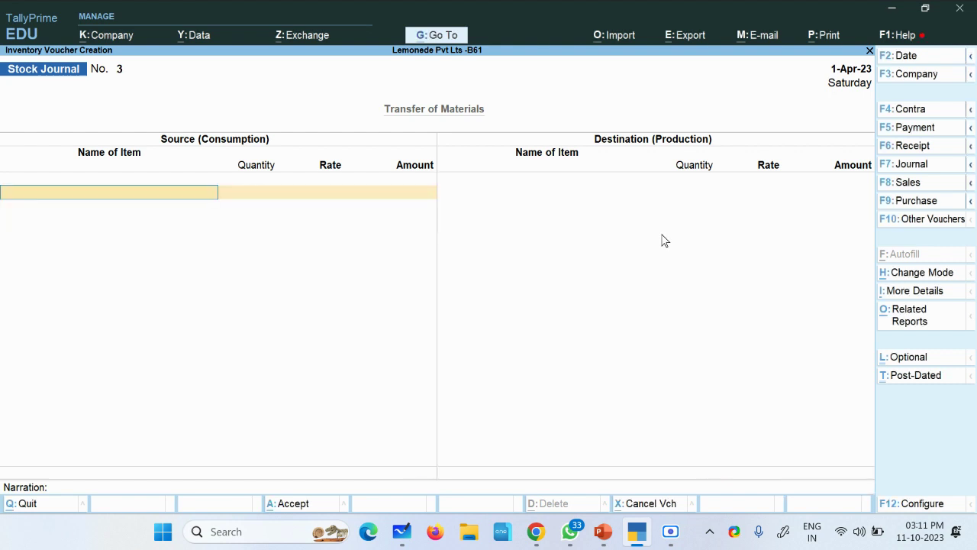
Step: Return to the Gateway of Tally and view the Stock Summary by stock item
{"action": "key", "text": "Escape"}
{"action": "key", "text": "y"}
{"action": "key", "text": "Down"}
{"action": "key", "text": "Down"}
{"action": "key", "text": "Down"}
{"action": "key", "text": "Down"}
{"action": "key", "text": "Down"}
{"action": "key", "text": "Down"}
{"action": "key", "text": "Up"}
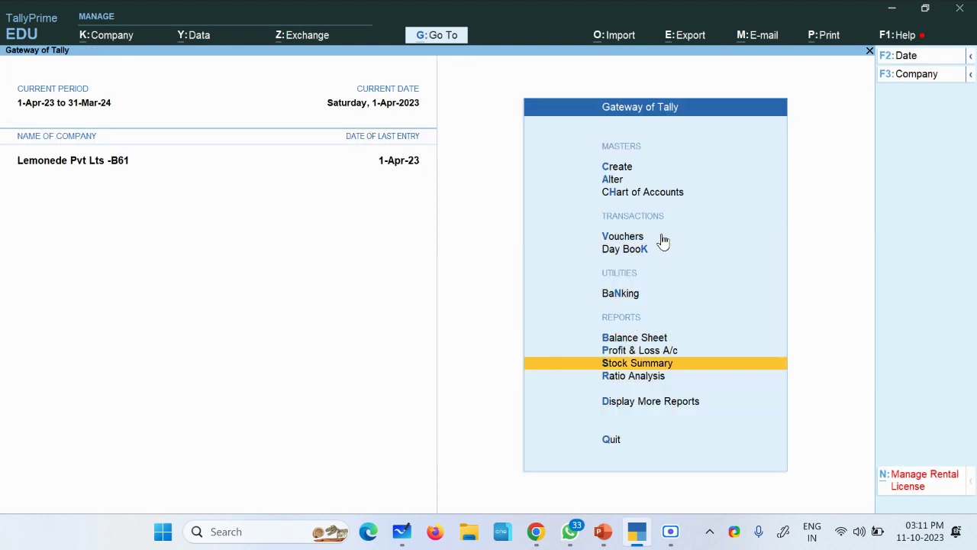
{"action": "key", "text": "Return"}
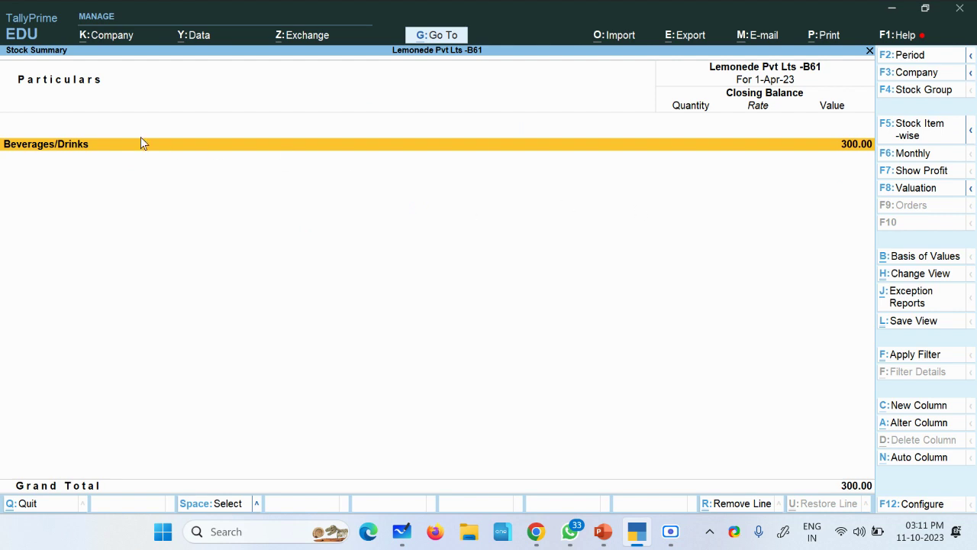
{"action": "left_click", "coordinate": [913, 137]}
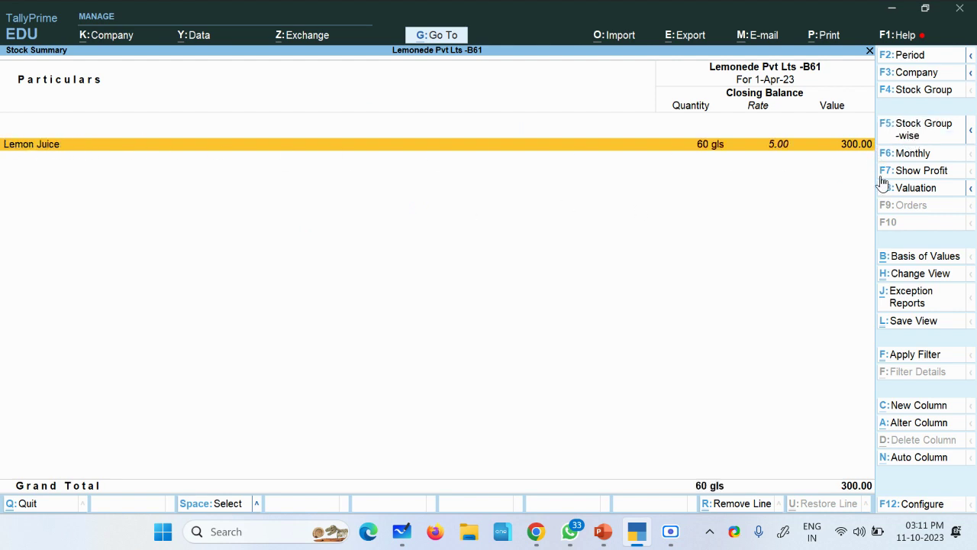
Step: Examine Lemon Juice's April movements down to its Stock Journal voucher, and return to the Stock Summary
{"action": "key", "text": "Return"}
{"action": "key", "text": "Return"}
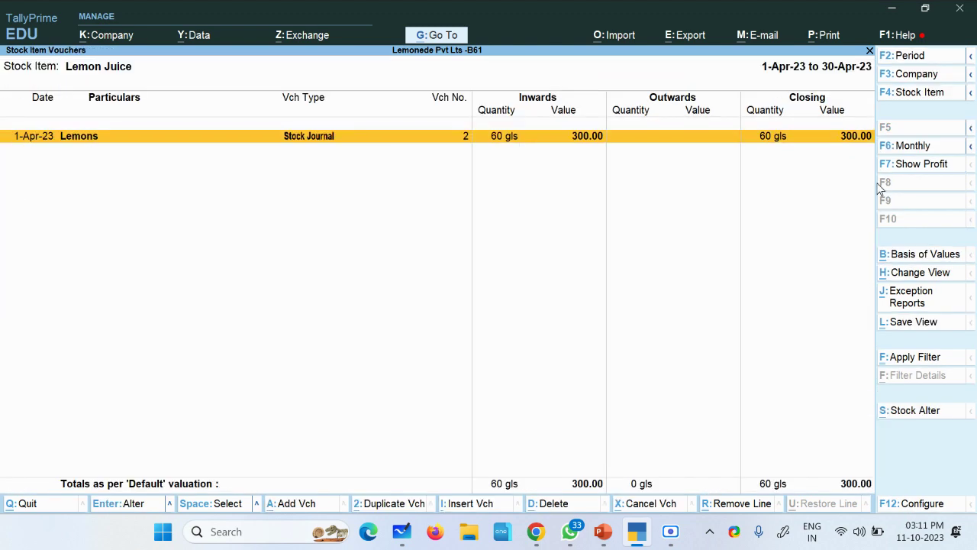
{"action": "key", "text": "Return"}
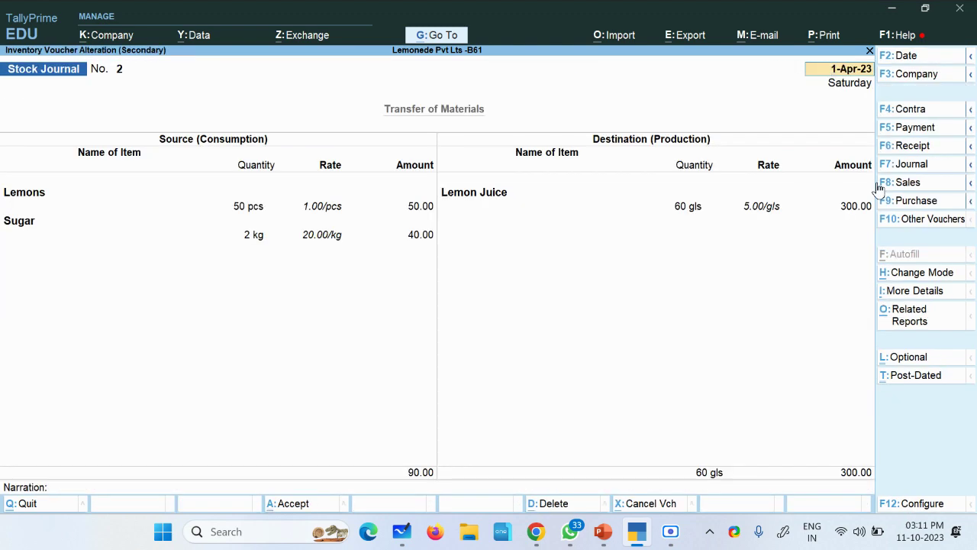
{"action": "key", "text": "Escape"}
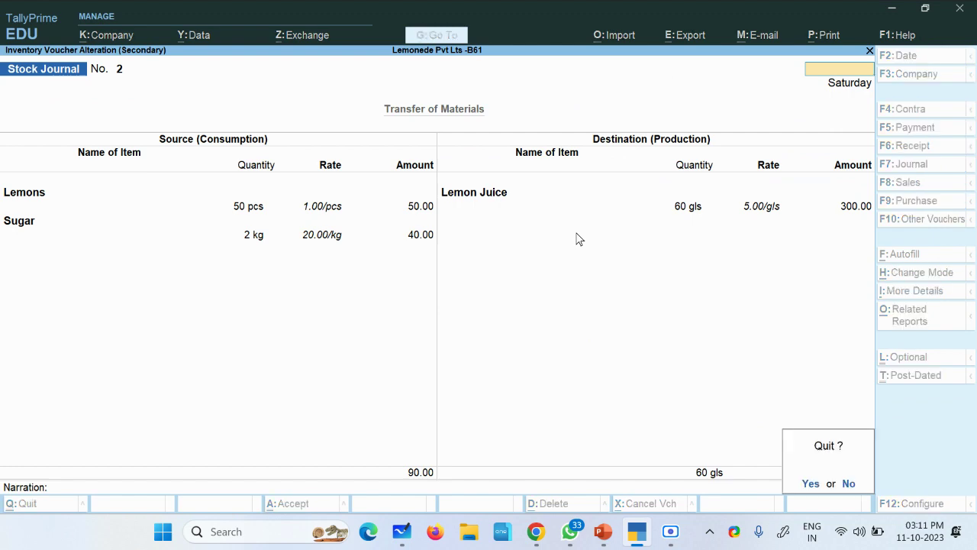
{"action": "key", "text": "y"}
{"action": "key", "text": "Escape"}
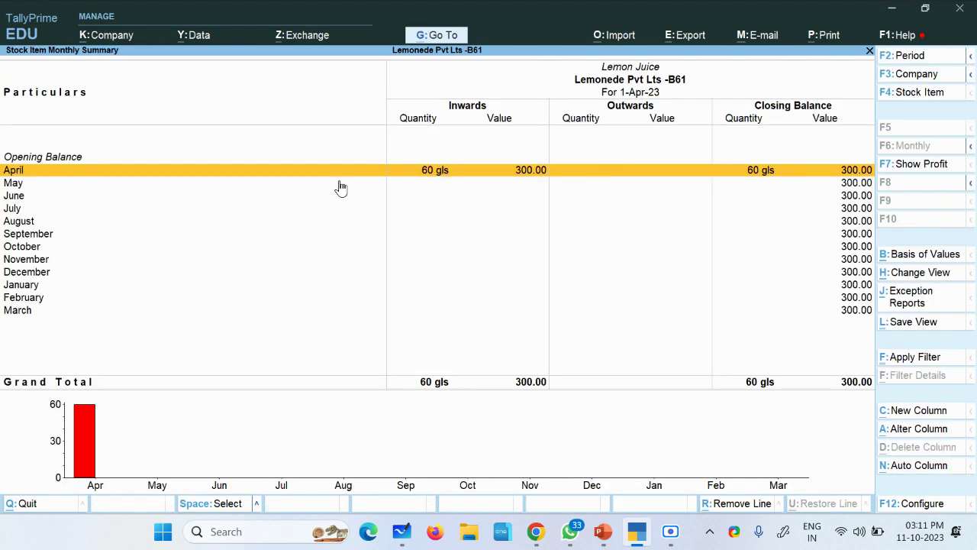
{"action": "key", "text": "Escape"}
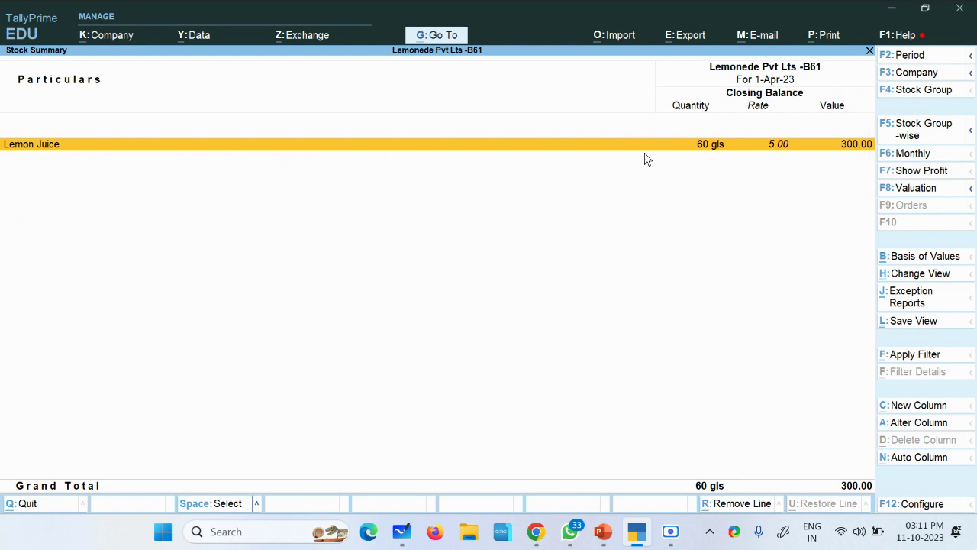
Step: In the Google Sheets balance sheet, review the inventory purchase section and the "Sales Rs 250 / 50 Glasses" section
{"action": "mouse_move", "coordinate": [667, 535]}
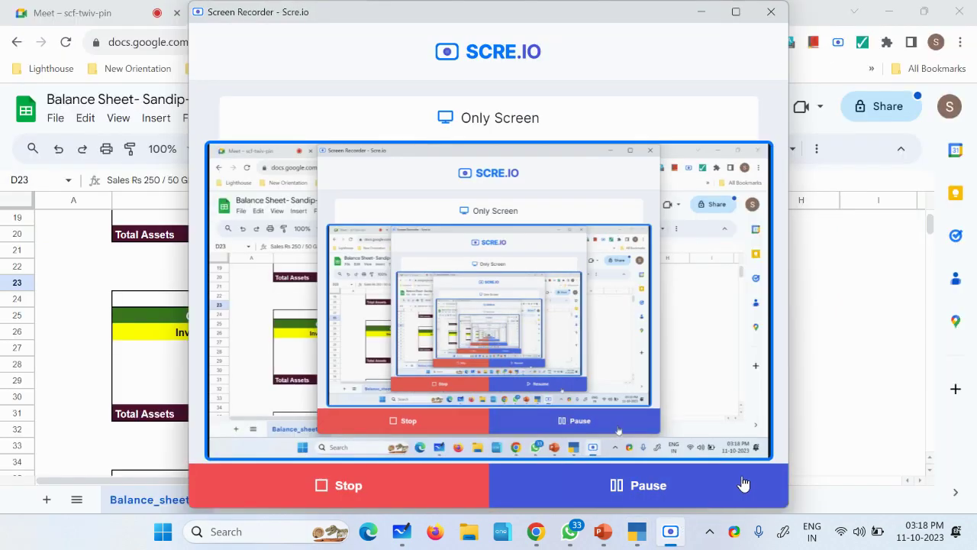
{"action": "left_click", "coordinate": [855, 429]}
{"action": "left_click", "coordinate": [856, 429]}
{"action": "scroll", "coordinate": [537, 346], "scroll_direction": "up", "scroll_amount": 4}
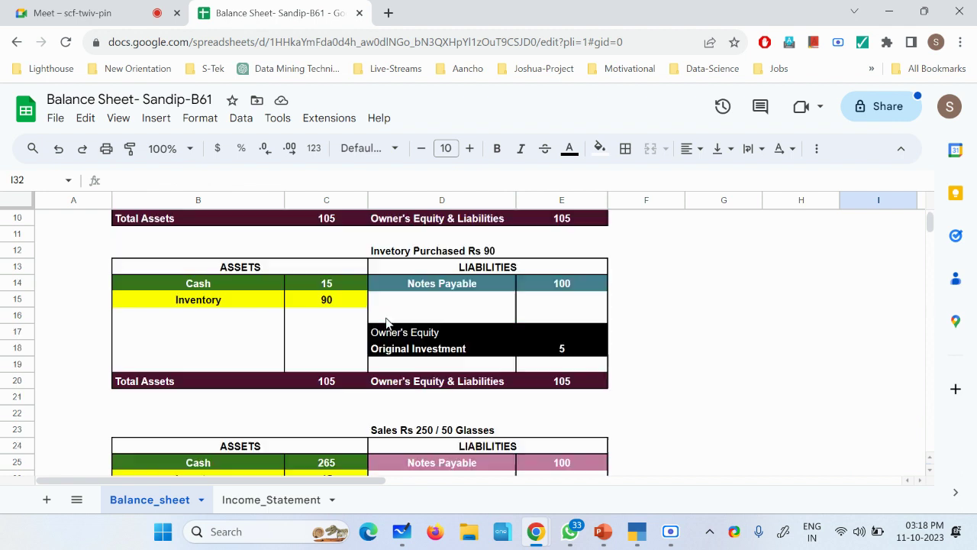
{"action": "left_click", "coordinate": [422, 252]}
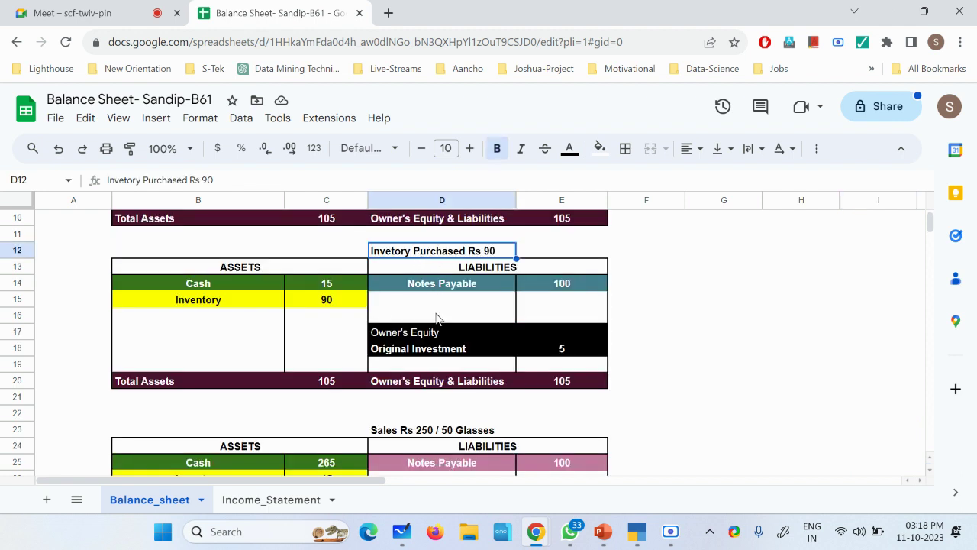
{"action": "scroll", "coordinate": [437, 318], "scroll_direction": "down", "scroll_amount": 2}
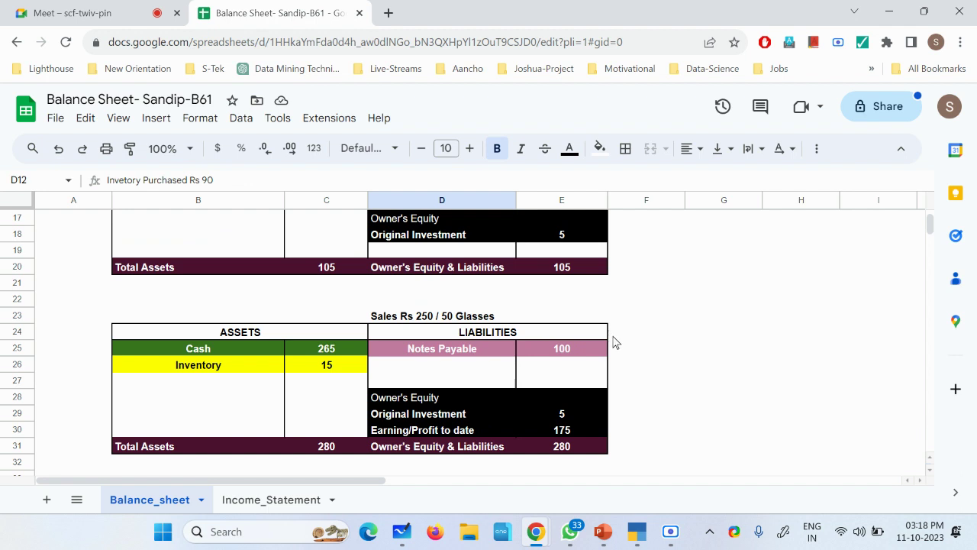
{"action": "scroll", "coordinate": [616, 342], "scroll_direction": "down", "scroll_amount": 1}
{"action": "left_click", "coordinate": [405, 273]}
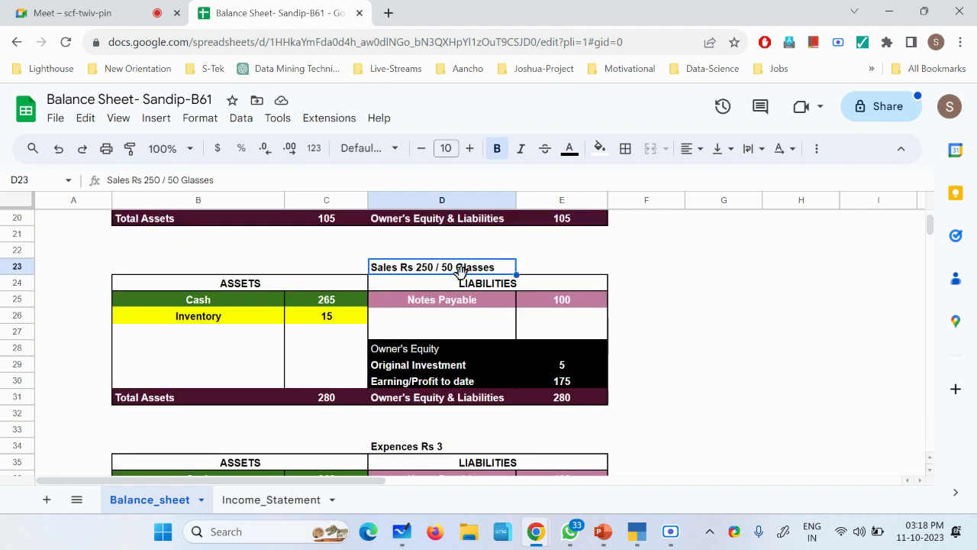
Step: Switch back to TallyPrime, check the vouchers in the Day Book, and return to the Gateway of Tally
{"action": "left_click", "coordinate": [637, 532]}
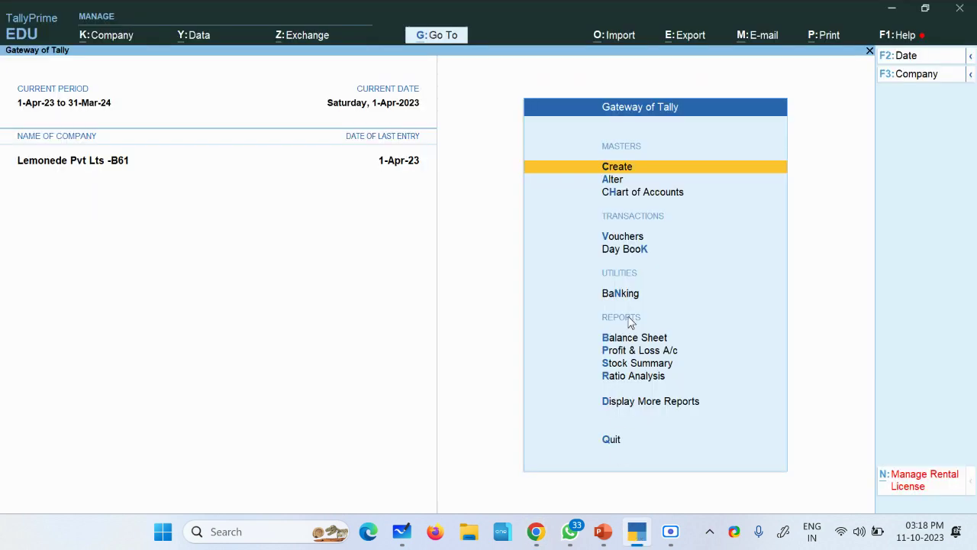
{"action": "left_click", "coordinate": [628, 252]}
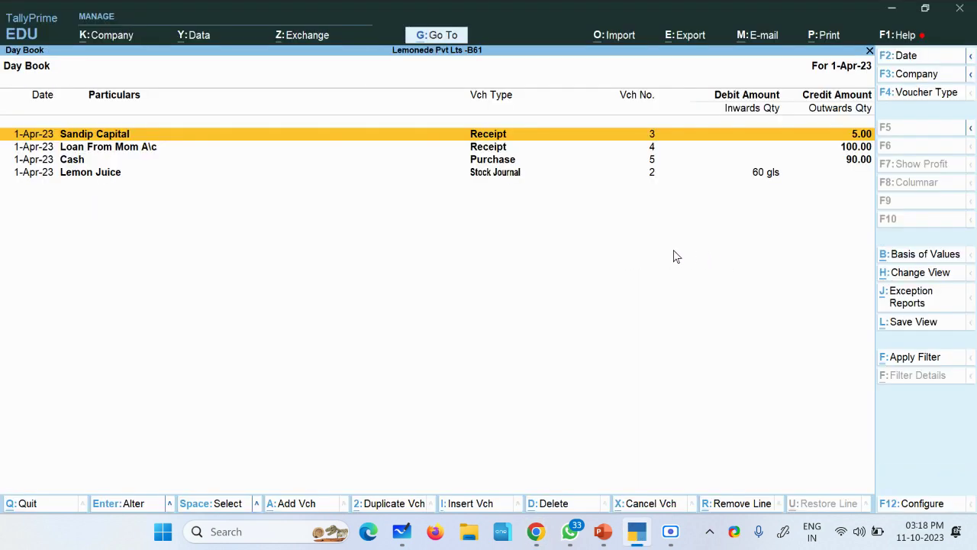
{"action": "key", "text": "Escape"}
Step: Start a new sales voucher and change its mode to As Voucher
{"action": "key", "text": "v"}
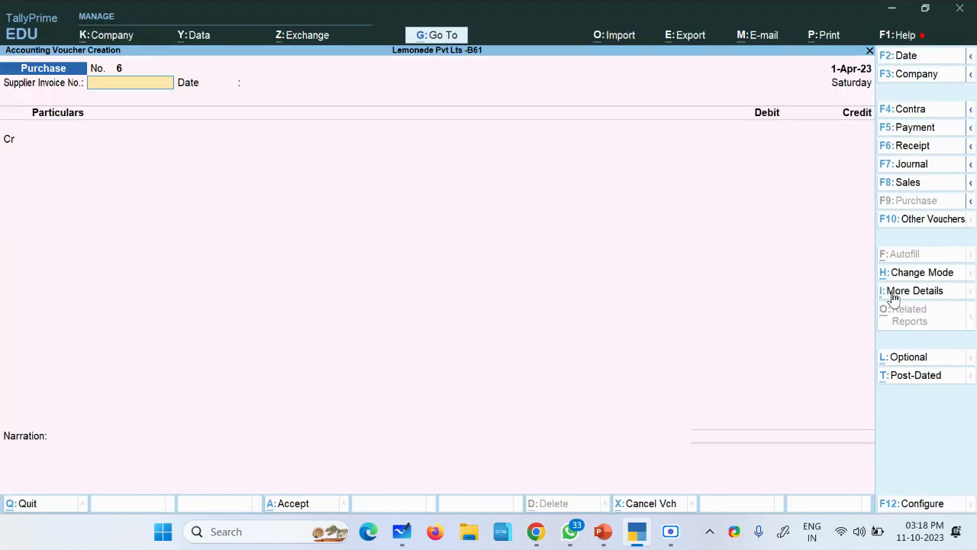
{"action": "left_click", "coordinate": [908, 184]}
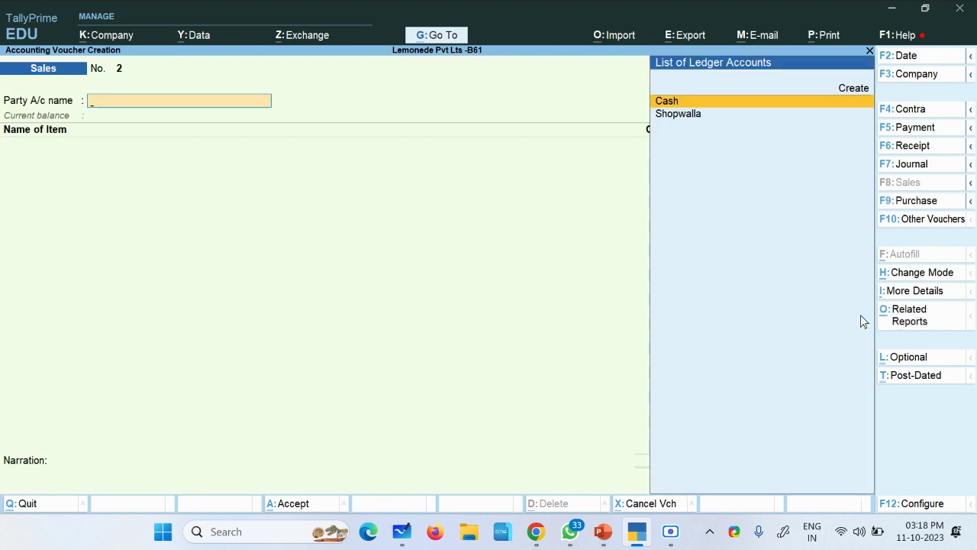
{"action": "left_click", "coordinate": [921, 272]}
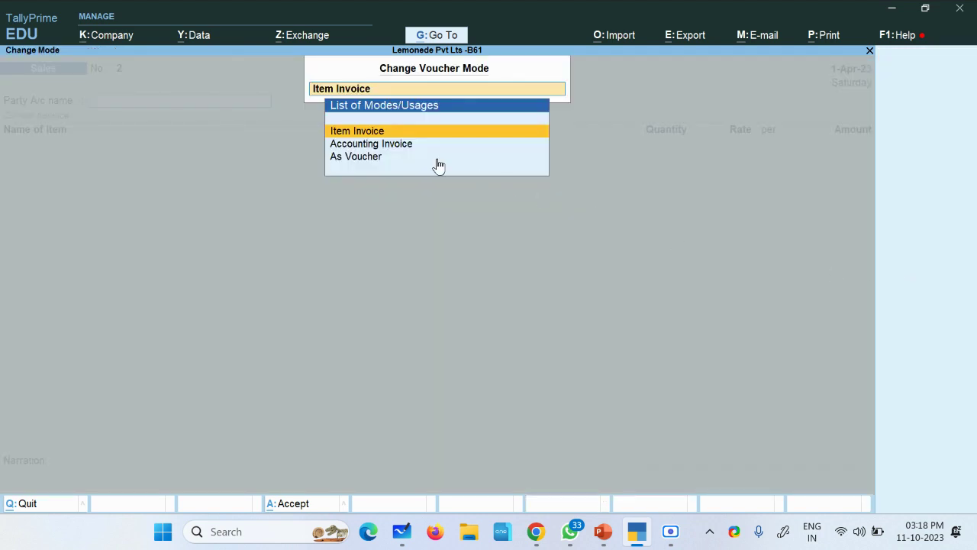
{"action": "left_click", "coordinate": [378, 158]}
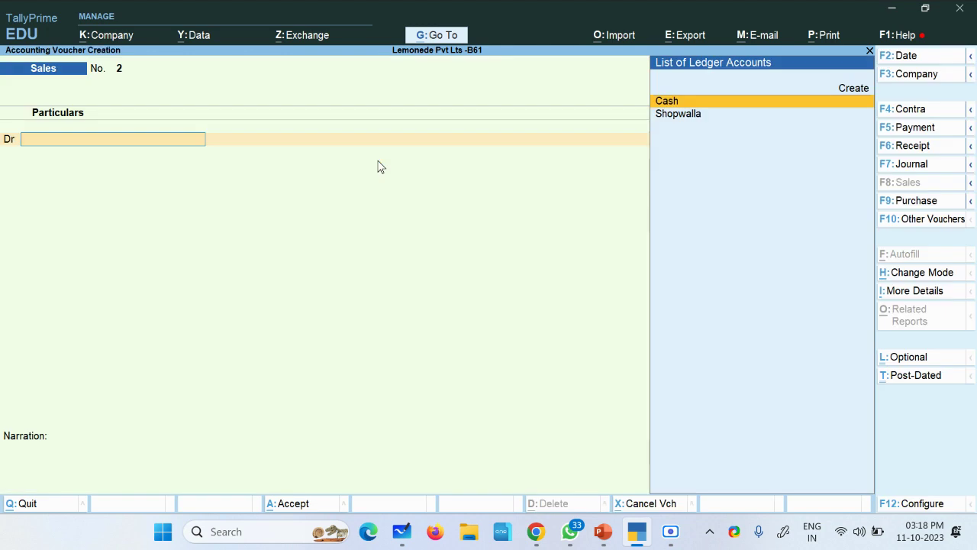
Step: Debit Cash with 250 in the sales voucher, accepting the dispatch and party details without changes
{"action": "key", "text": "Return"}
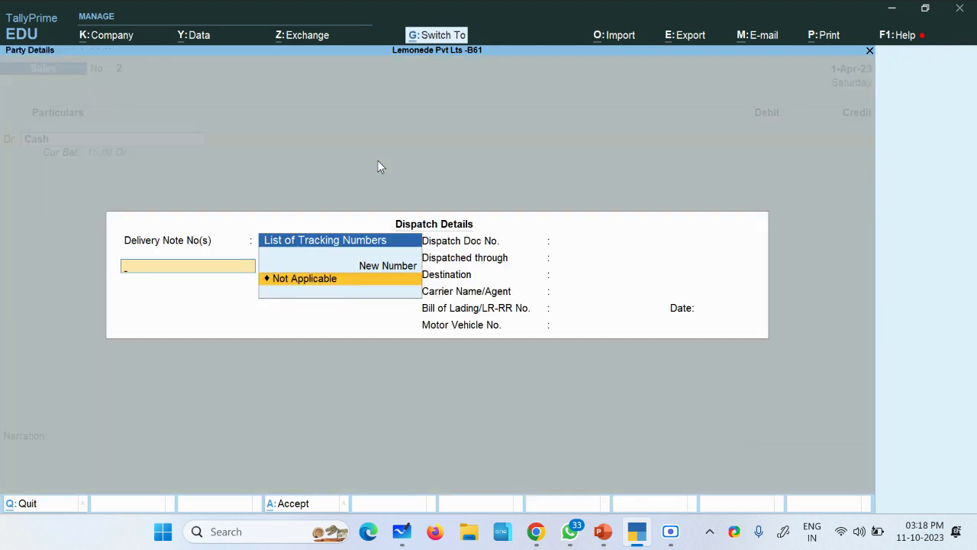
{"action": "key", "text": "ctrl+a"}
{"action": "key", "text": "ctrl+a"}
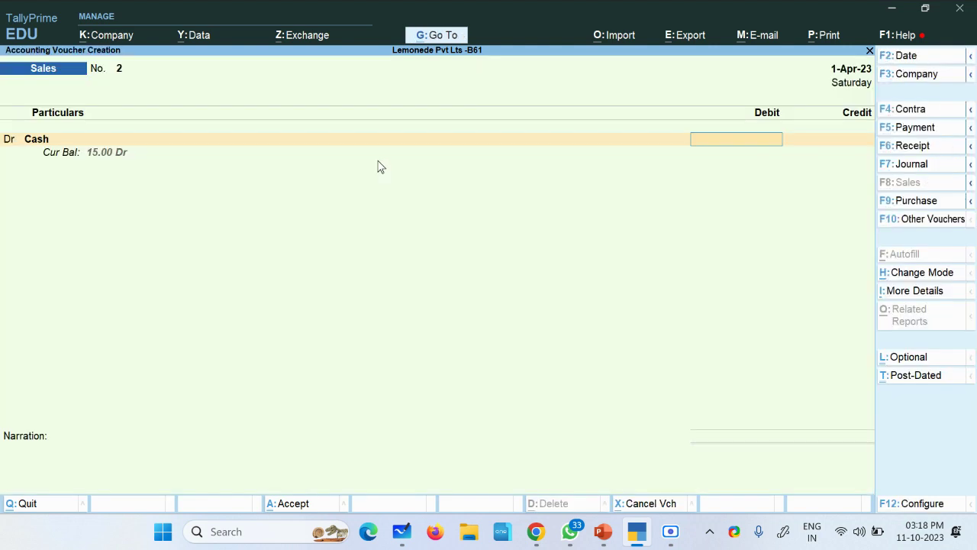
{"action": "type", "text": "250"}
{"action": "key", "text": "Return"}
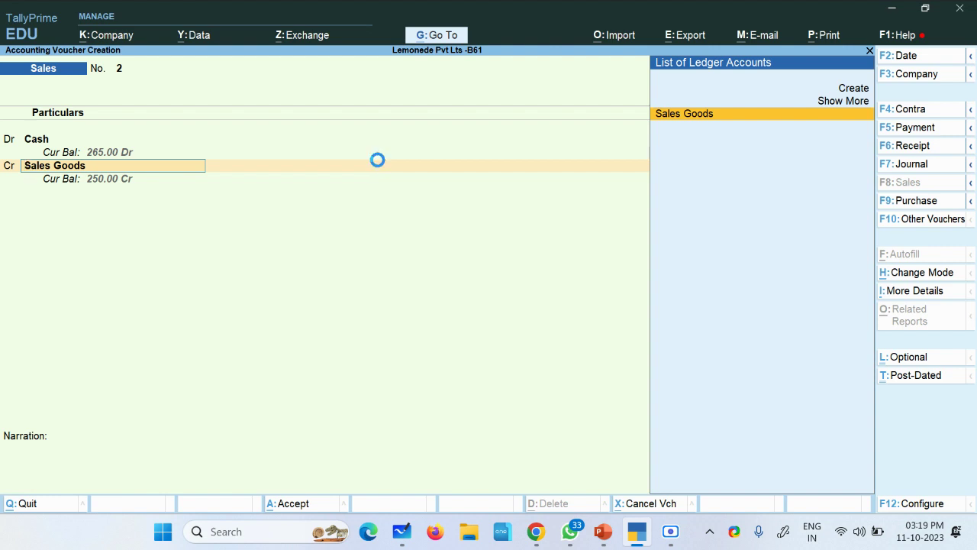
Step: Credit Sales Goods and allocate 50 gls of Lemon Juice at a rate of 5, with tracking number Not Applicable
{"action": "key", "text": "Return"}
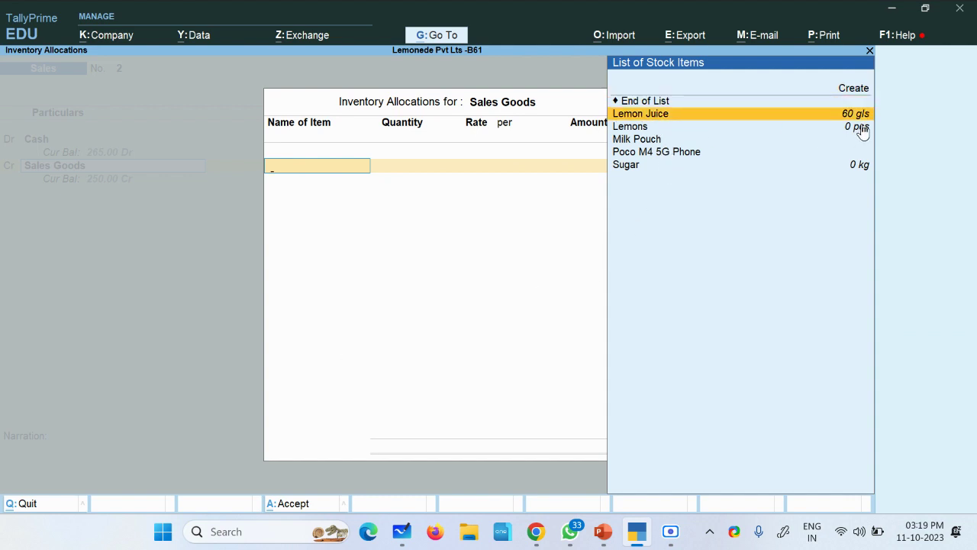
{"action": "key", "text": "Return"}
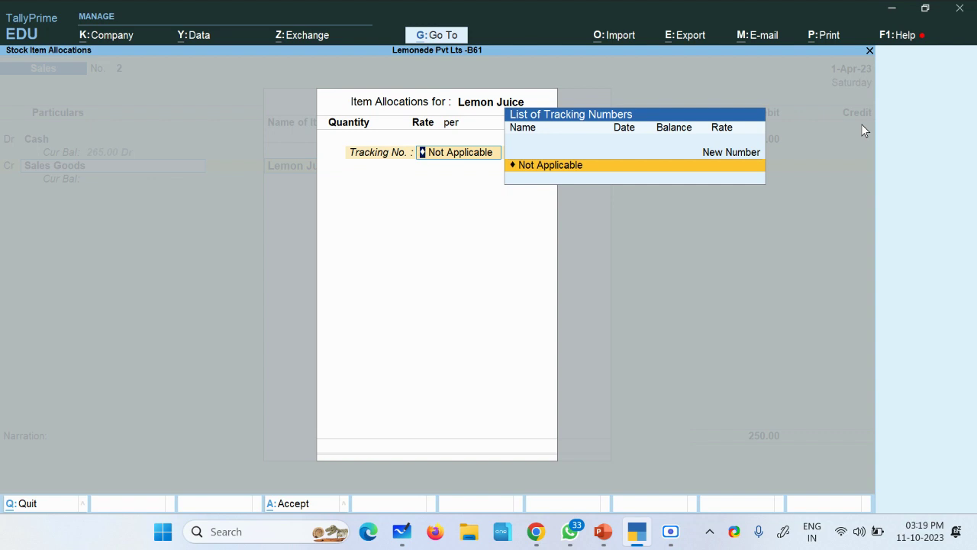
{"action": "key", "text": "Return"}
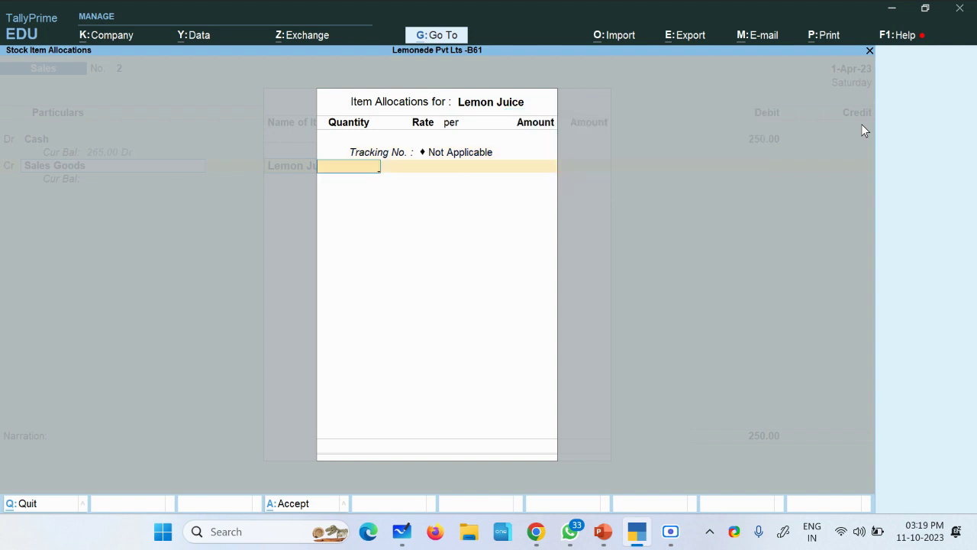
{"action": "type", "text": "50"}
{"action": "key", "text": "Return"}
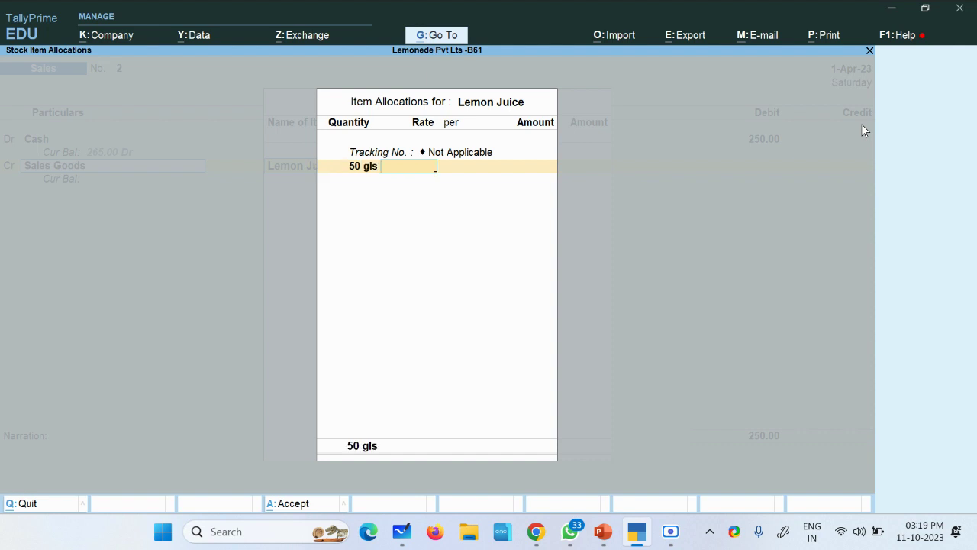
{"action": "type", "text": "5"}
{"action": "key", "text": "Return"}
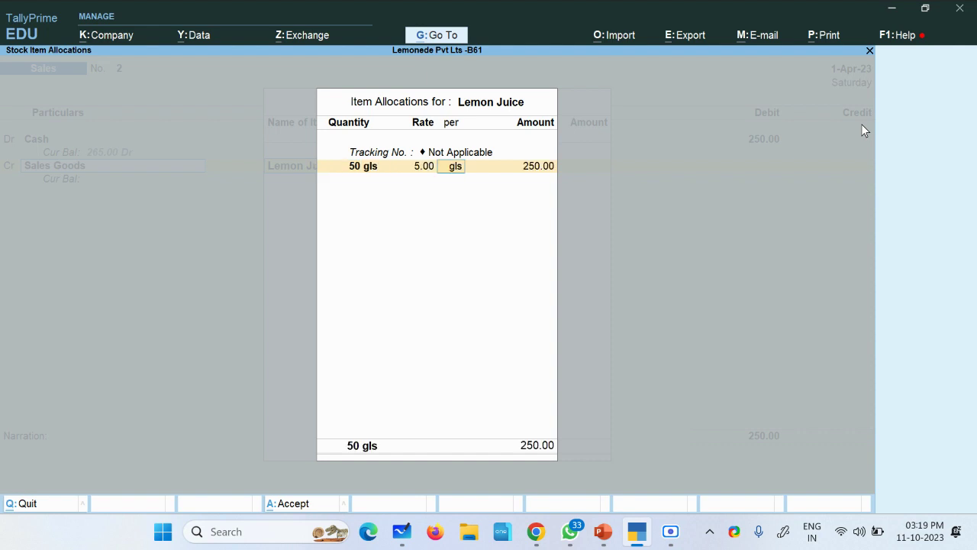
{"action": "key", "text": "Return"}
{"action": "key", "text": "Return"}
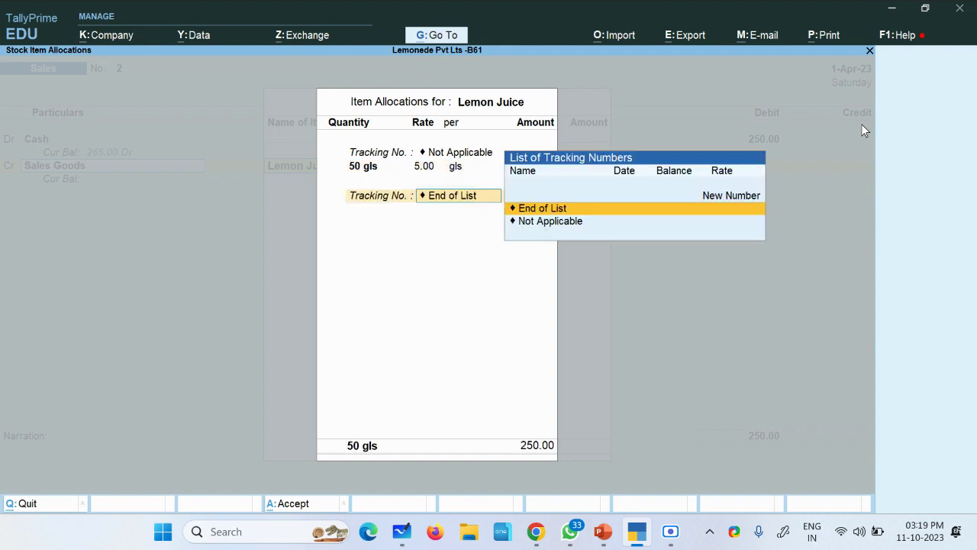
{"action": "key", "text": "Return"}
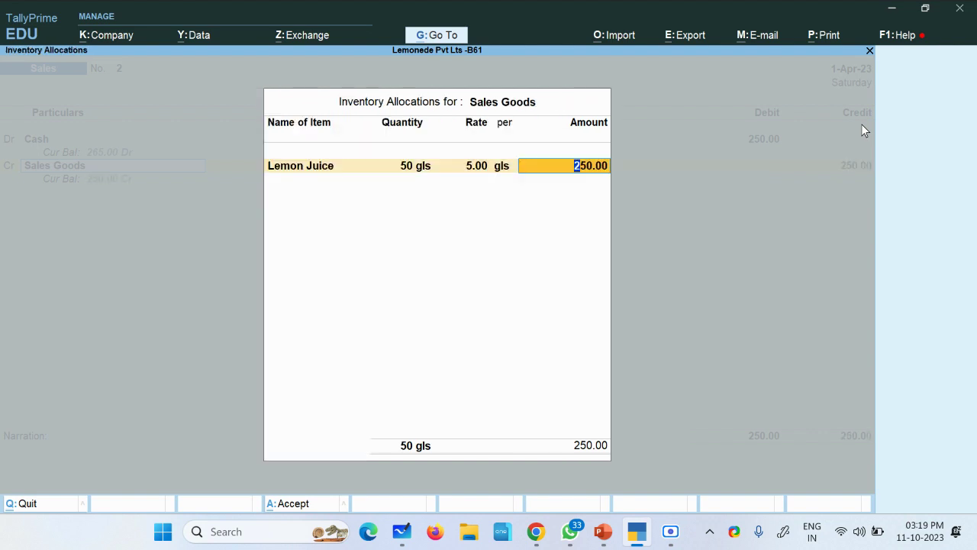
{"action": "key", "text": "Return"}
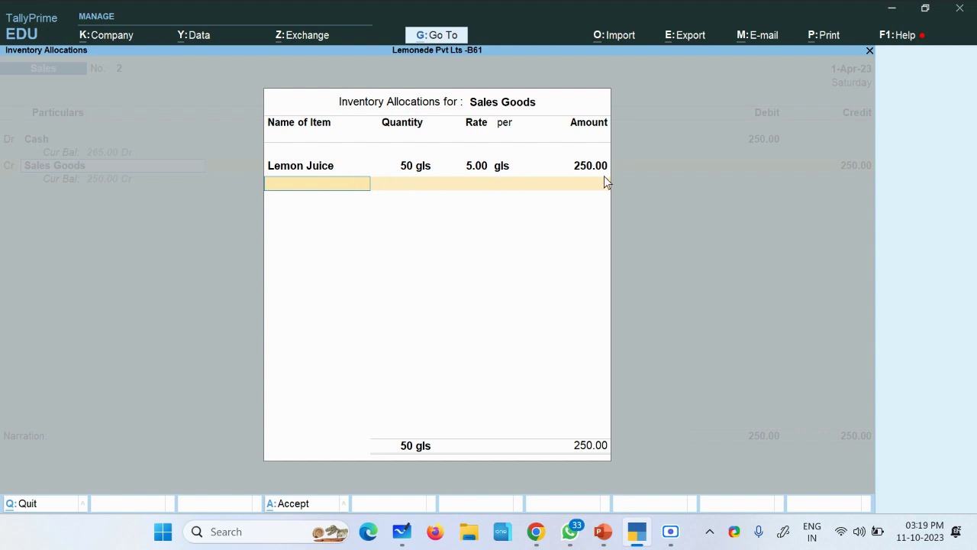
{"action": "key", "text": "Return"}
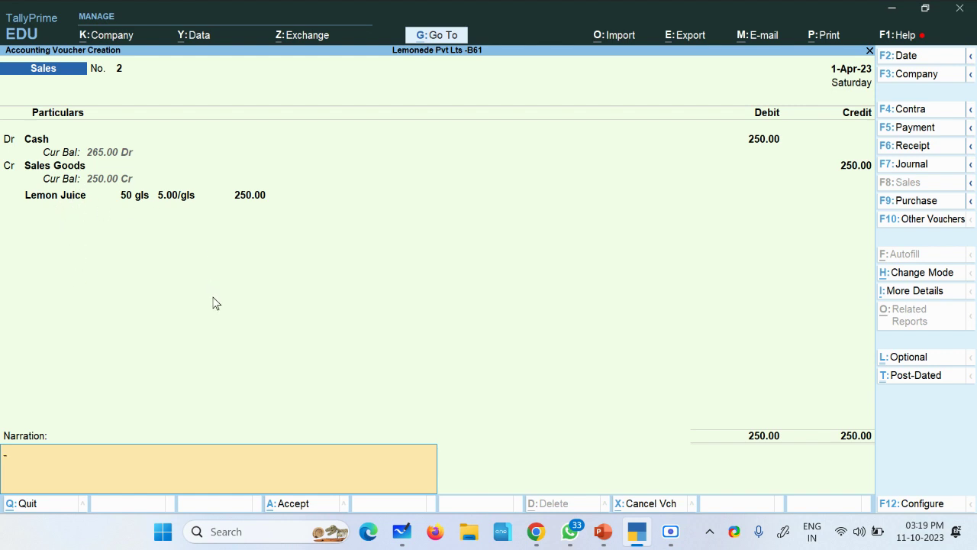
Step: Enter the narration "sold jiuce on cash" and save the sales voucher
{"action": "type", "text": "sold jiuce on cash"}
{"action": "key", "text": "Return"}
{"action": "key", "text": "Return"}
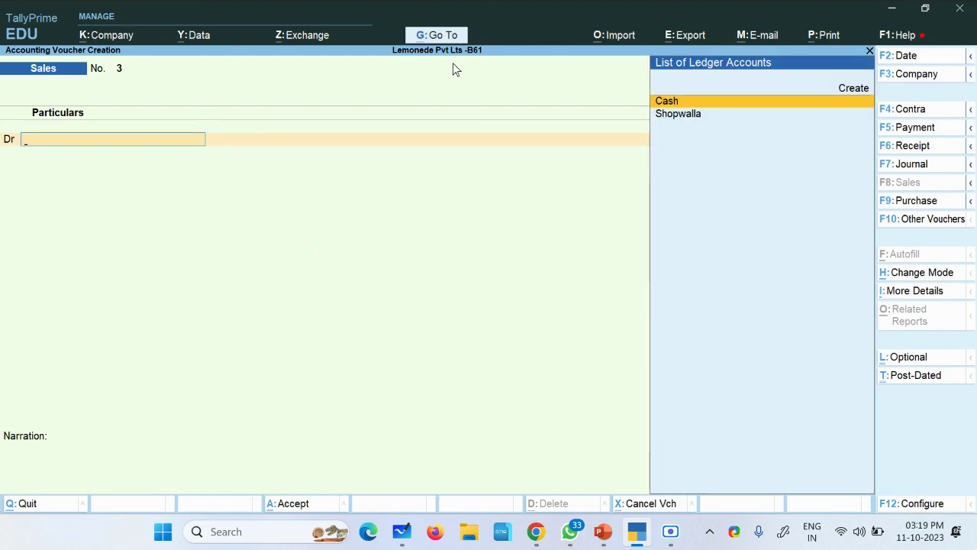
Step: Leave voucher entry, view the Stock Summary by stock item, and return to the Gateway of Tally
{"action": "key", "text": "Escape"}
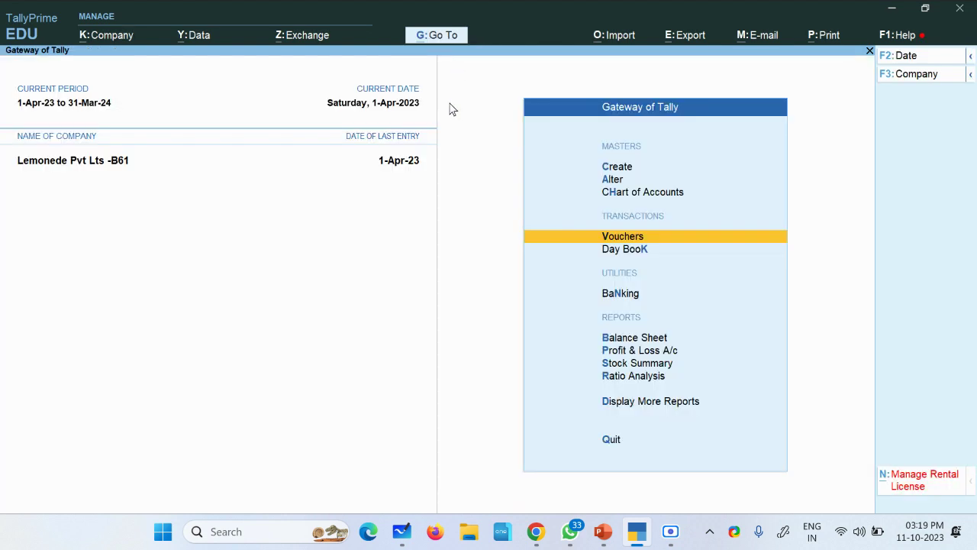
{"action": "left_click", "coordinate": [631, 364]}
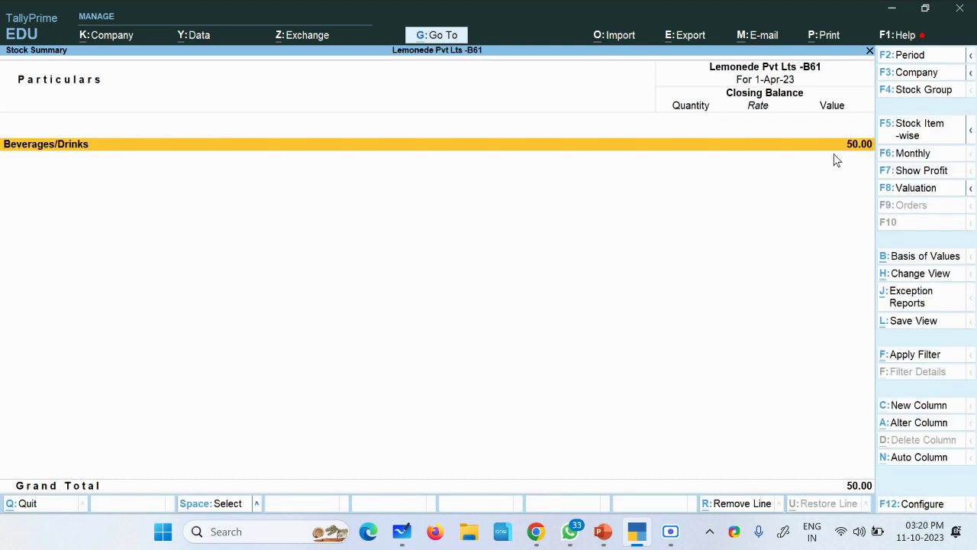
{"action": "left_click", "coordinate": [907, 131]}
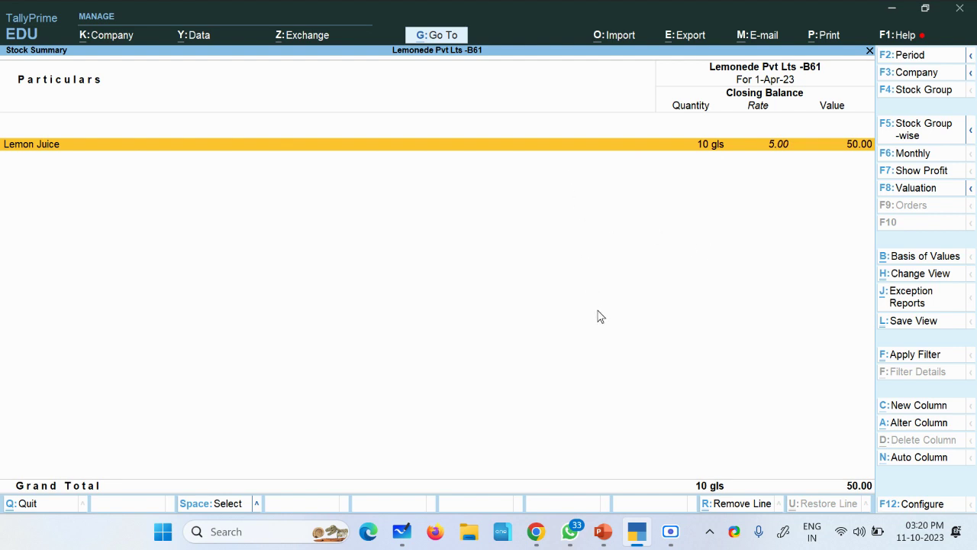
{"action": "key", "text": "Escape"}
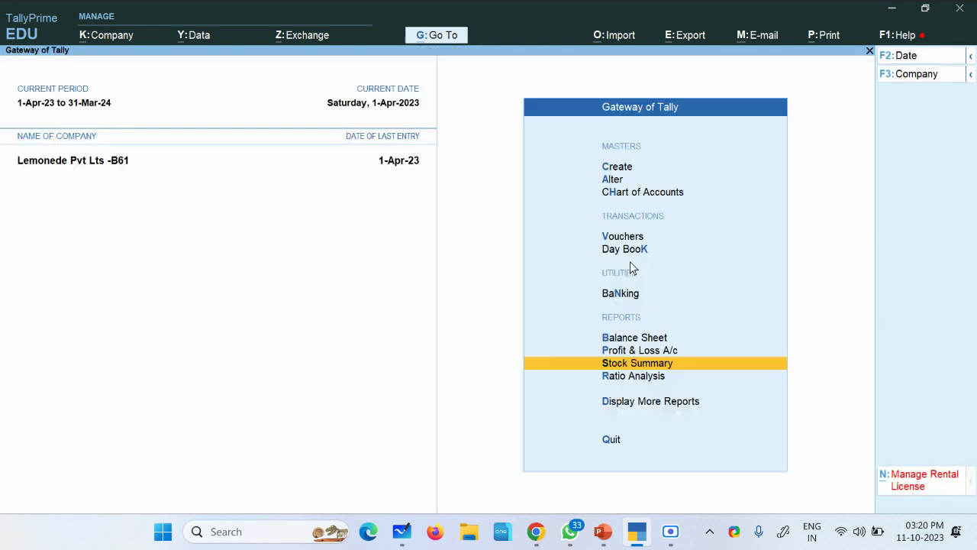
Step: View the Balance Sheet and compare it with the cash, profit and totals in the Google Sheets "Sales Rs 250 / 50 Glasses" section
{"action": "left_click", "coordinate": [646, 340]}
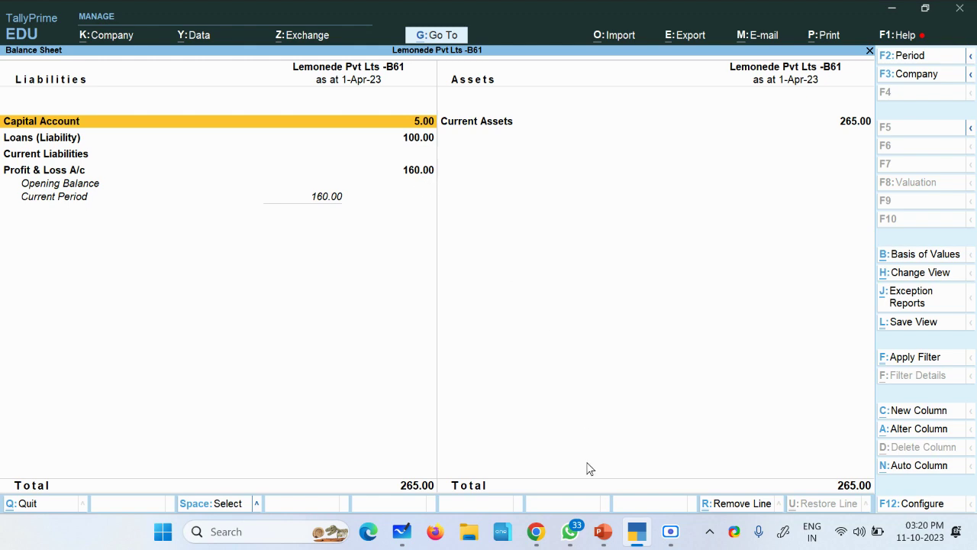
{"action": "left_click", "coordinate": [536, 531]}
{"action": "left_click", "coordinate": [397, 435]}
{"action": "scroll", "coordinate": [410, 312], "scroll_direction": "down", "scroll_amount": 3}
{"action": "scroll", "coordinate": [427, 319], "scroll_direction": "up", "scroll_amount": 1}
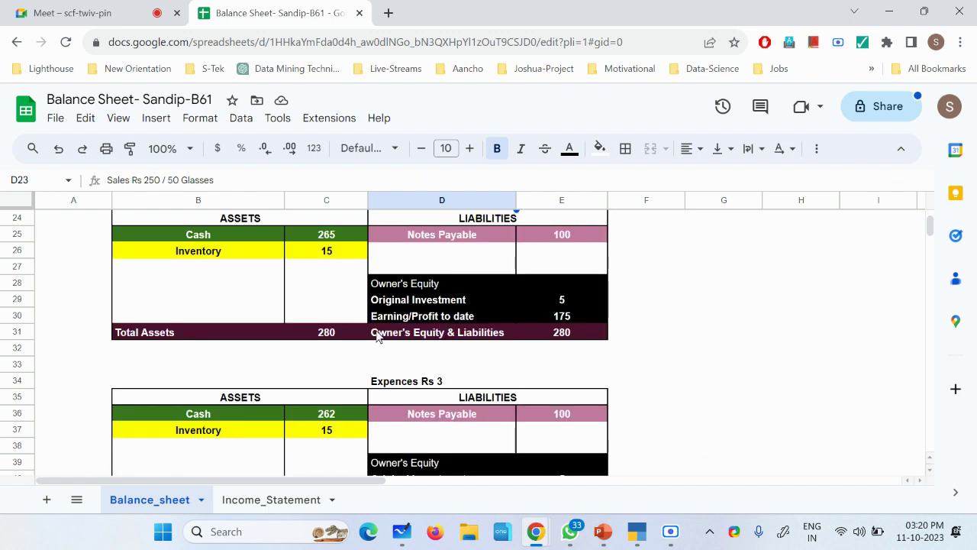
{"action": "scroll", "coordinate": [377, 336], "scroll_direction": "up", "scroll_amount": 1}
{"action": "left_click", "coordinate": [490, 272]}
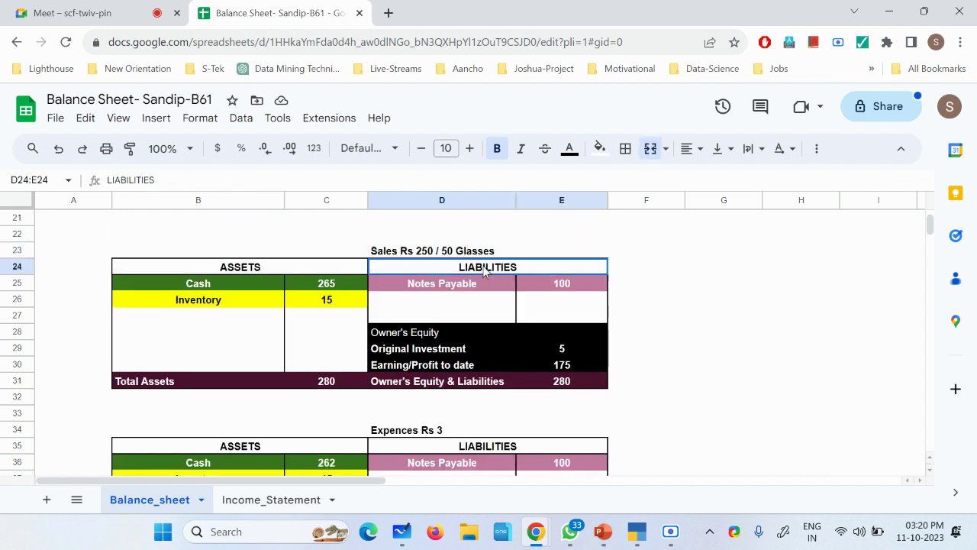
{"action": "left_click", "coordinate": [565, 369]}
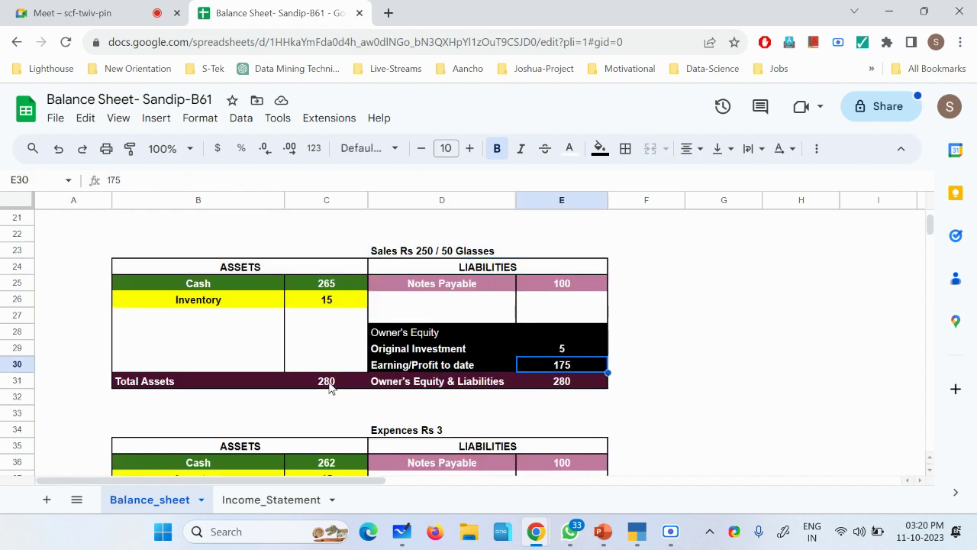
{"action": "left_click", "coordinate": [332, 383]}
{"action": "left_click", "coordinate": [561, 399]}
{"action": "left_click", "coordinate": [320, 286]}
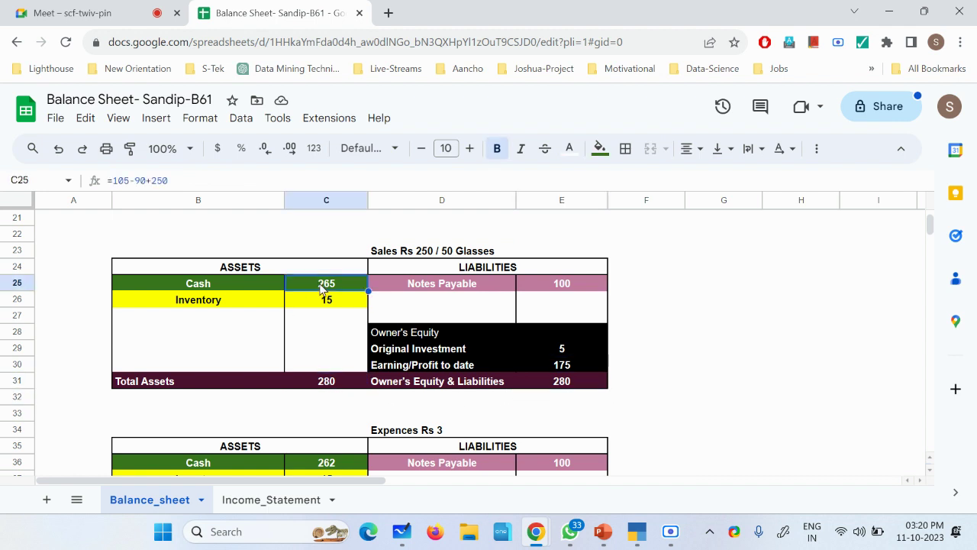
{"action": "mouse_move", "coordinate": [670, 532]}
{"action": "left_click", "coordinate": [703, 489]}
{"action": "left_click", "coordinate": [837, 397]}
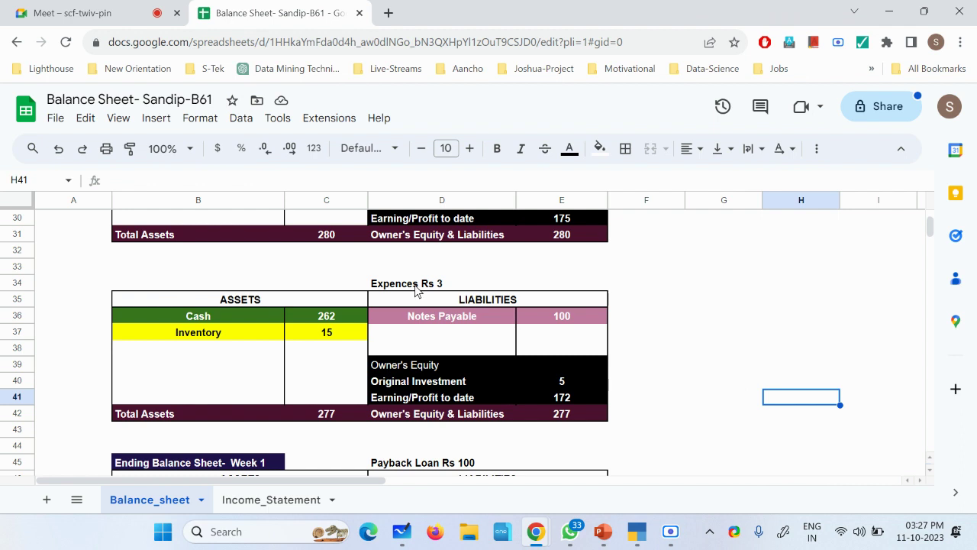
Step: Switch to TallyPrime and start a payment voucher that debits Glass Rent with 1 and credits Cash
{"action": "left_click", "coordinate": [636, 531]}
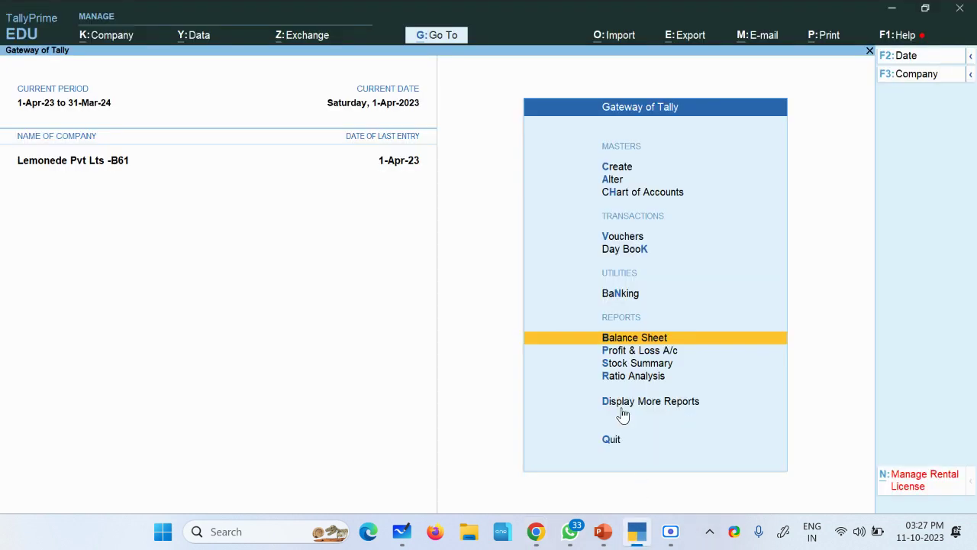
{"action": "left_click", "coordinate": [624, 238]}
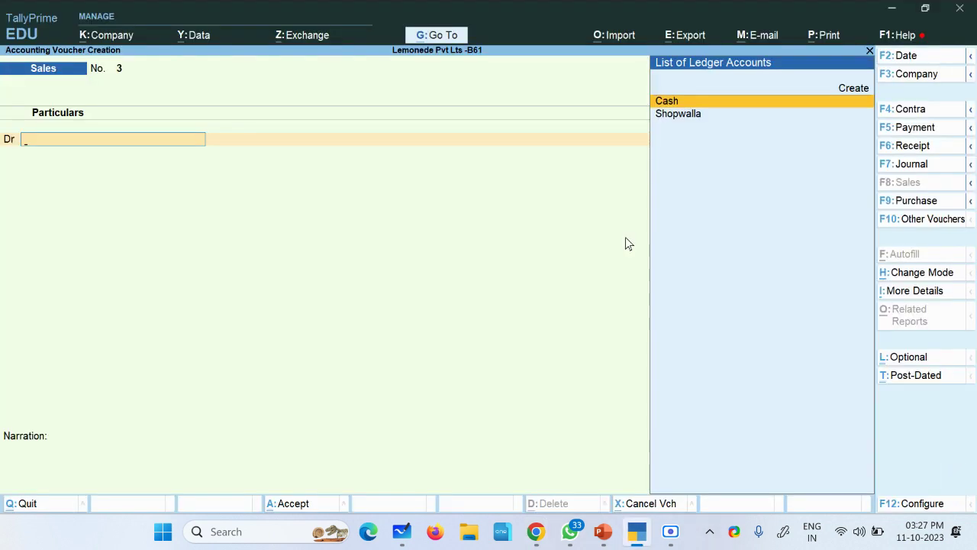
{"action": "left_click", "coordinate": [908, 126]}
{"action": "key", "text": "Down"}
{"action": "key", "text": "Return"}
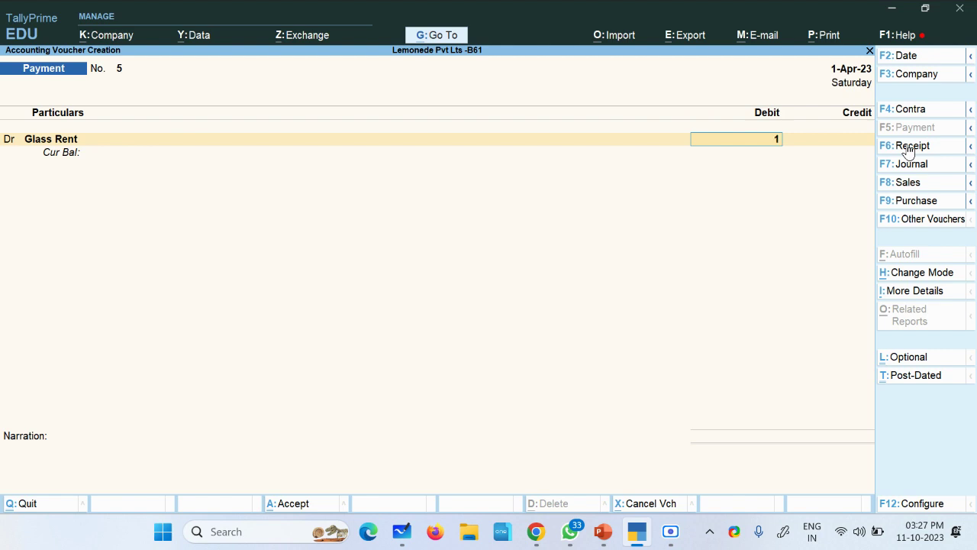
{"action": "key", "text": "Return"}
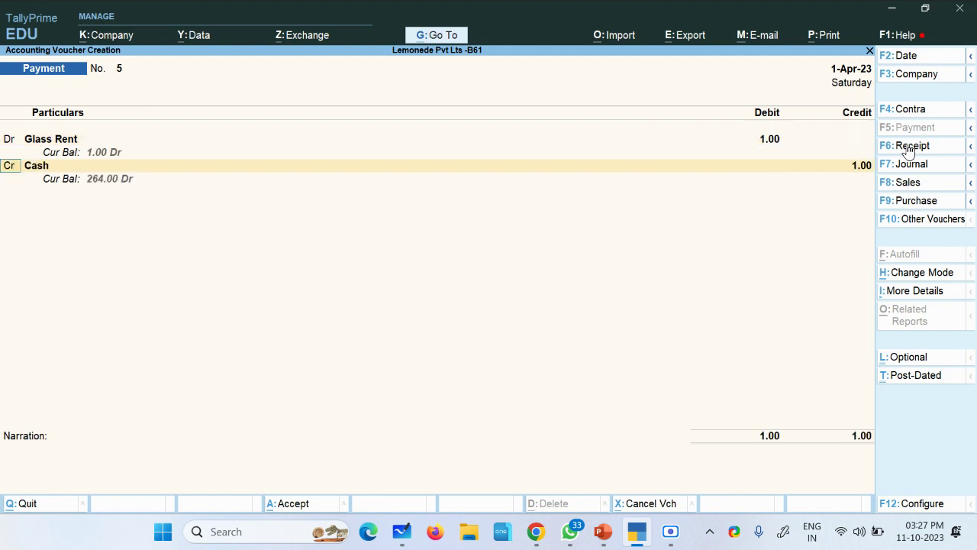
{"action": "key", "text": "Return"}
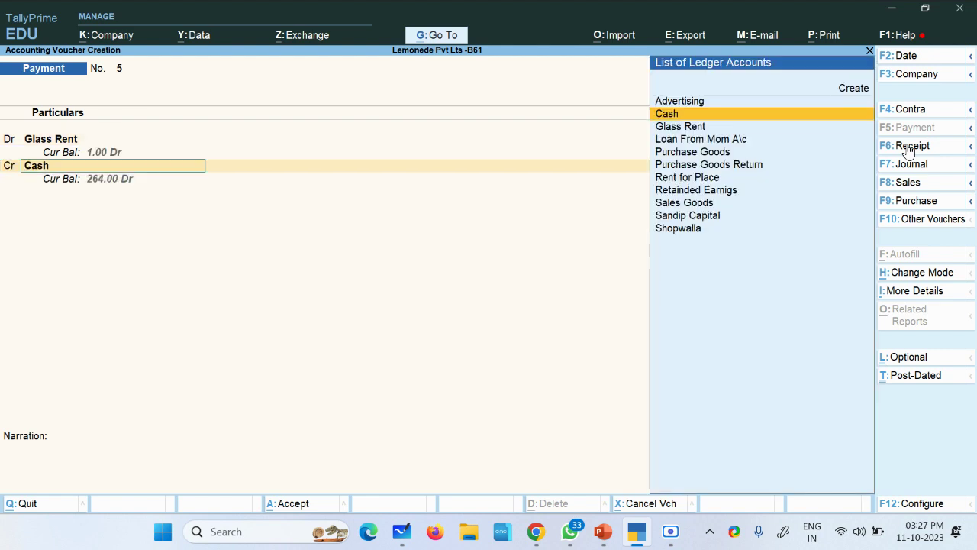
Step: Open the Glass Rent ledger from the payment voucher to check its group, and return to the Cash credit line
{"action": "left_click", "coordinate": [66, 144]}
{"action": "key", "text": "ctrl+Return"}
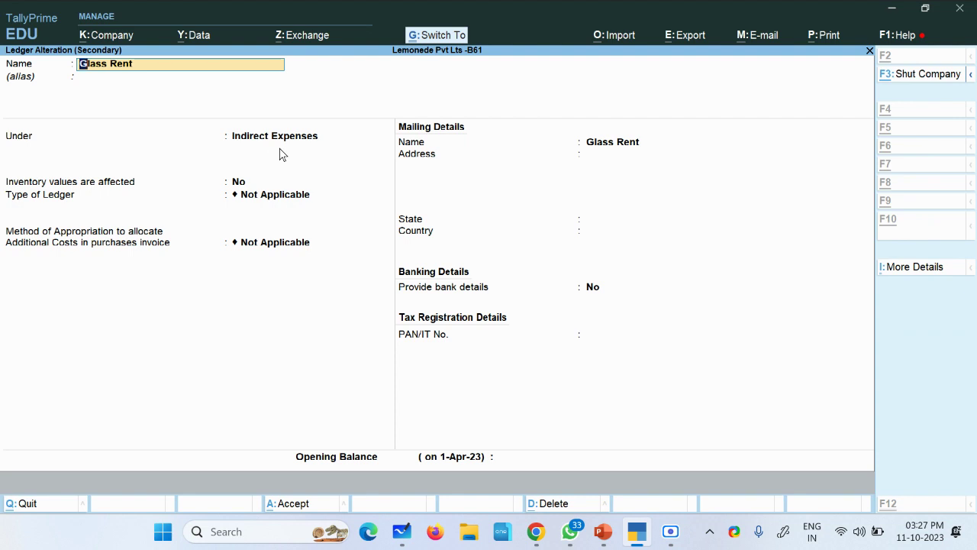
{"action": "key", "text": "ctrl+a"}
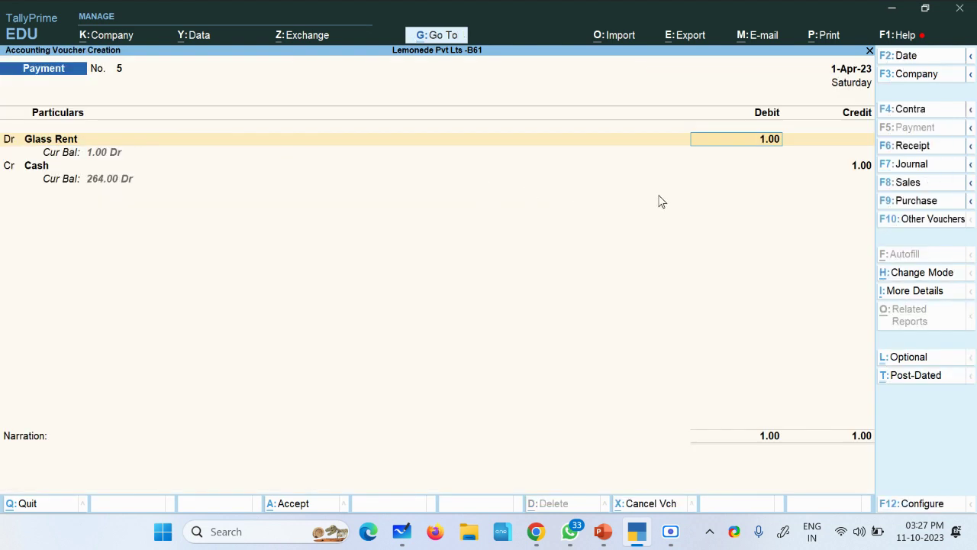
{"action": "key", "text": "Return"}
{"action": "key", "text": "Return"}
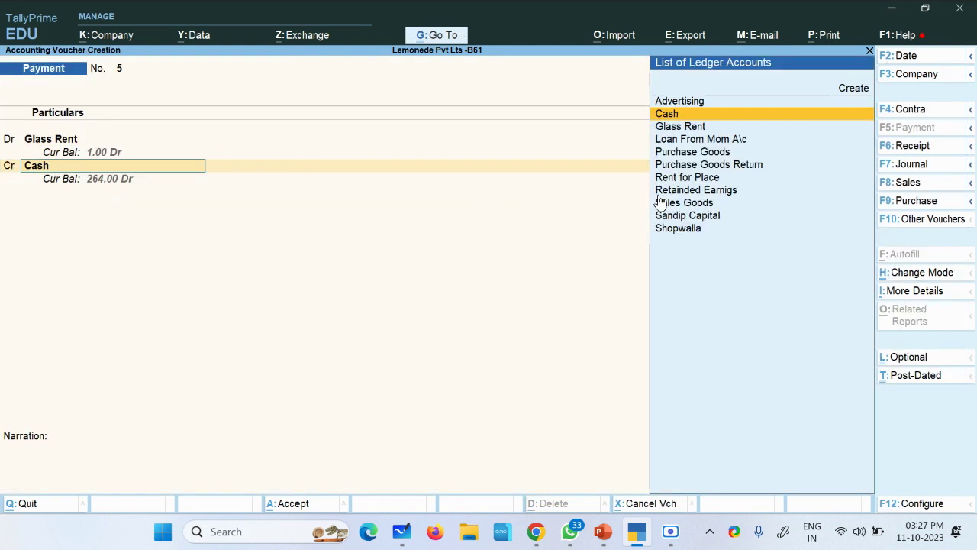
Step: Change the payment voucher's second line from a Cash credit to a debit of the Advertising ledger
{"action": "key", "text": "Return"}
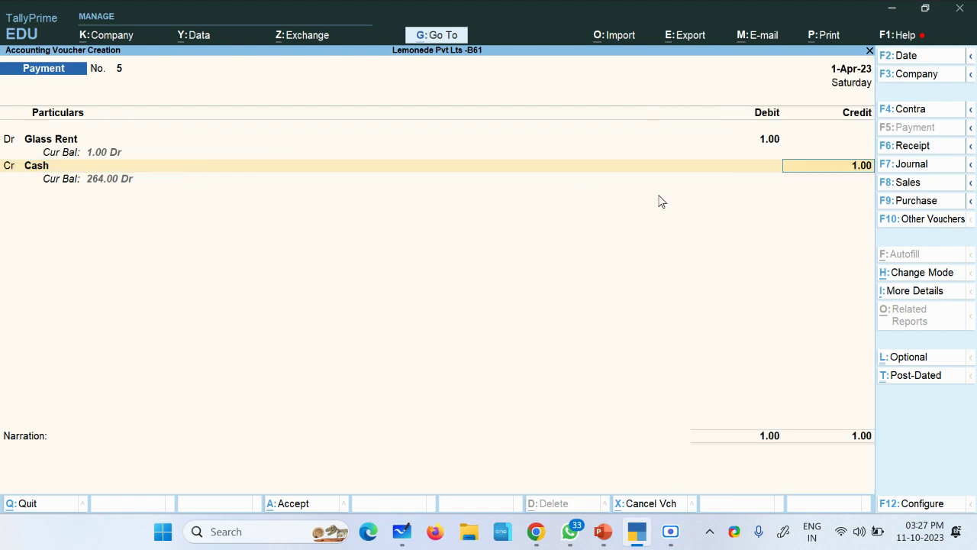
{"action": "key", "text": "BackSpace"}
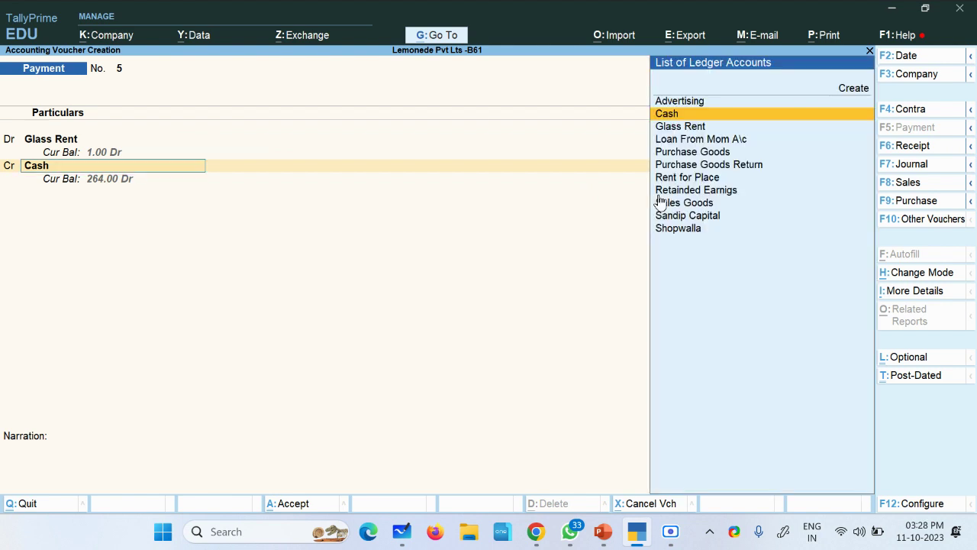
{"action": "key", "text": "BackSpace"}
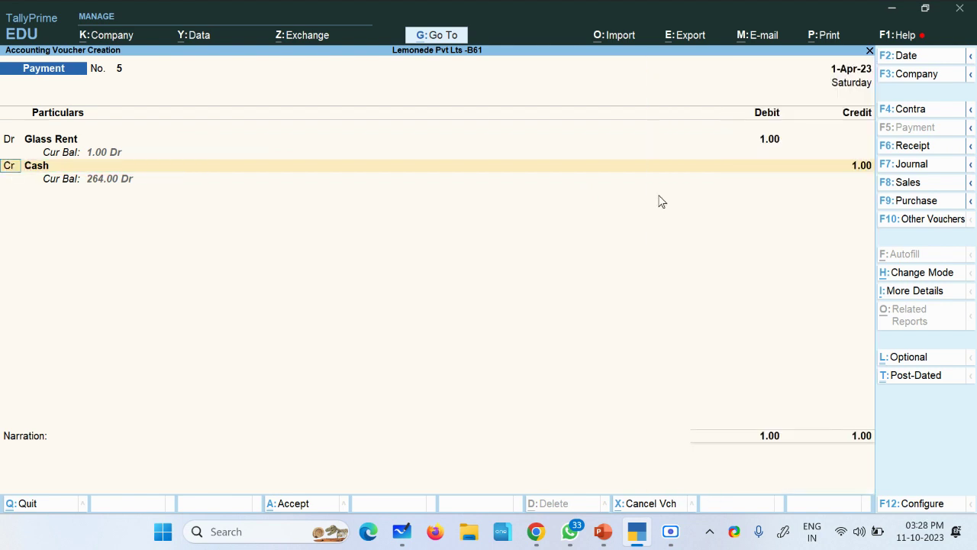
{"action": "type", "text": "d"}
{"action": "key", "text": "Return"}
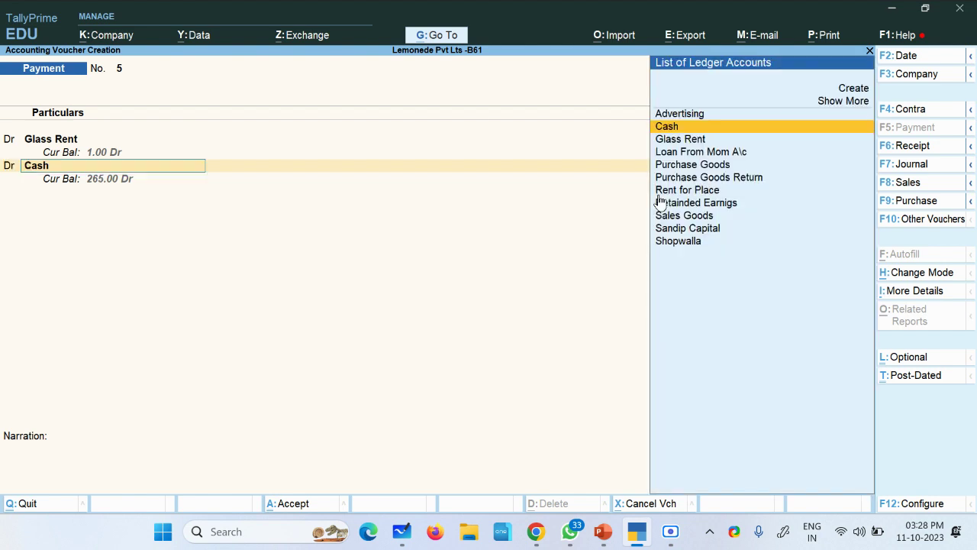
{"action": "key", "text": "Down"}
{"action": "key", "text": "Down"}
{"action": "key", "text": "Down"}
{"action": "key", "text": "Down"}
{"action": "key", "text": "Down"}
{"action": "key", "text": "Down"}
{"action": "key", "text": "Down"}
{"action": "key", "text": "Down"}
{"action": "key", "text": "Up"}
{"action": "key", "text": "Up"}
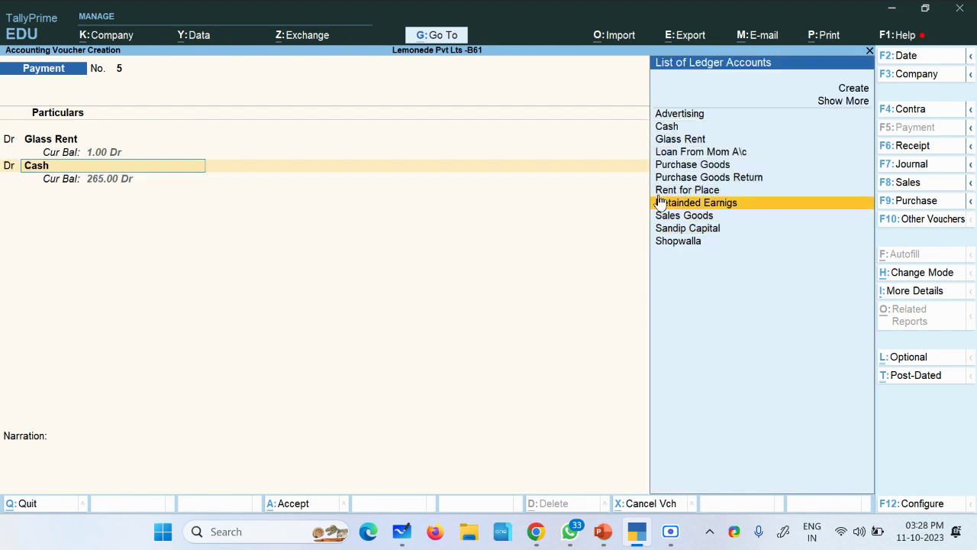
{"action": "key", "text": "Up"}
{"action": "key", "text": "Up"}
{"action": "key", "text": "Up"}
{"action": "key", "text": "Up"}
{"action": "key", "text": "Up"}
{"action": "key", "text": "Up"}
{"action": "key", "text": "Up"}
{"action": "key", "text": "Return"}
{"action": "key", "text": "BackSpace"}
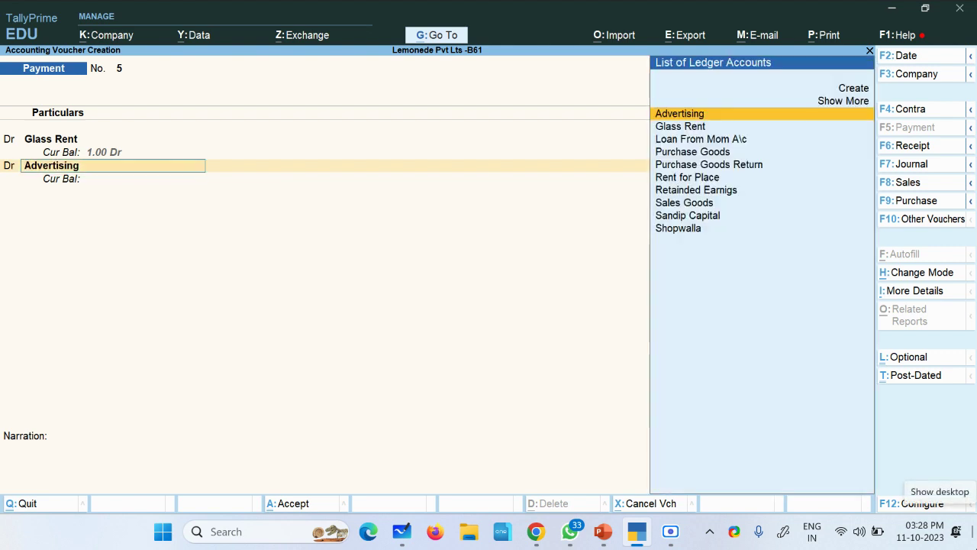
Step: Check the Advertising ledger's group from the payment voucher, and debit Advertising with 1
{"action": "key", "text": "ctrl+Return"}
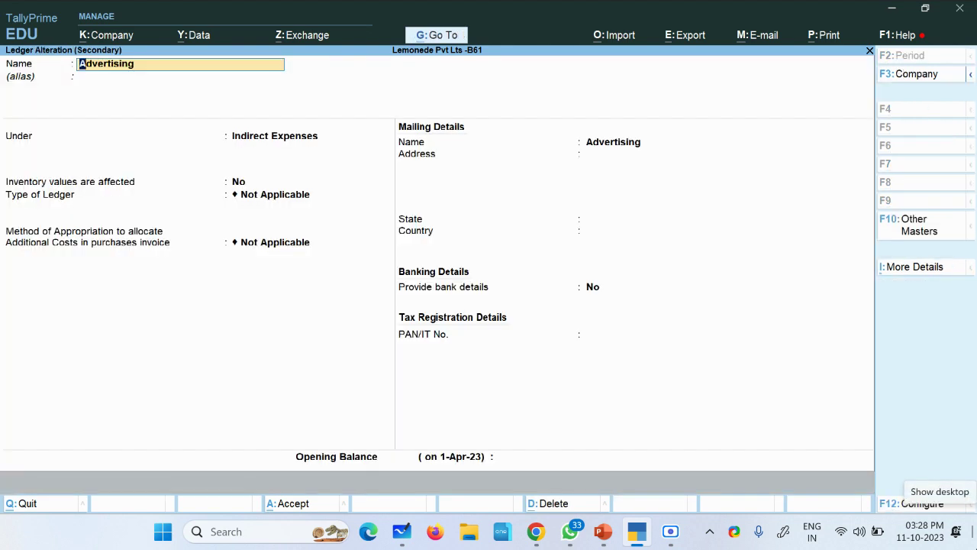
{"action": "key", "text": "Escape"}
{"action": "key", "text": "Return"}
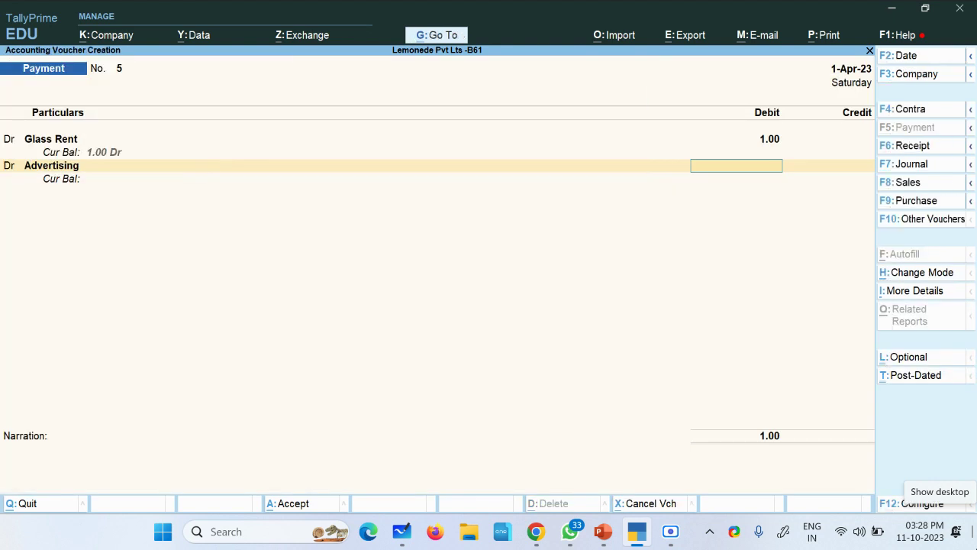
{"action": "type", "text": "1"}
{"action": "key", "text": "Return"}
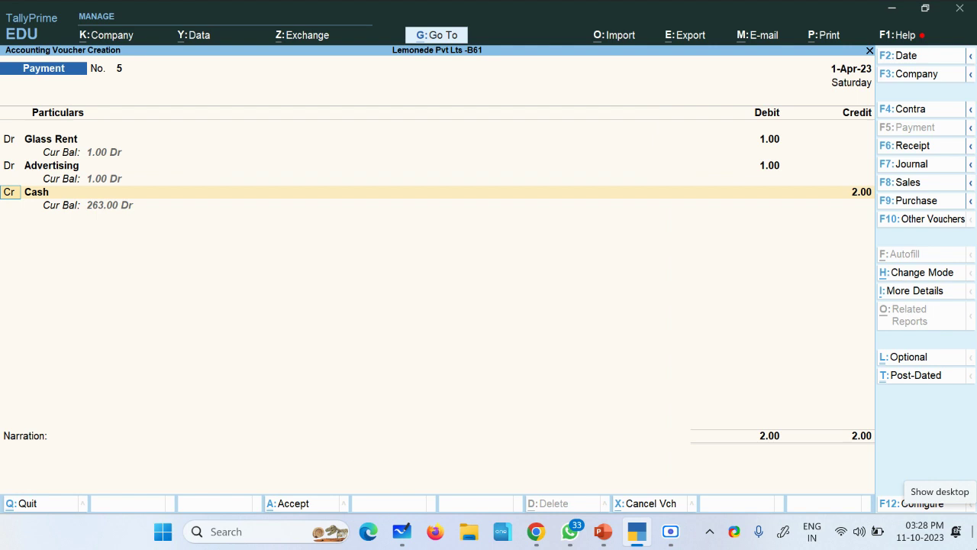
Step: Add a third debit line for Rent for Place with an amount of 1
{"action": "key", "text": "d"}
{"action": "key", "text": "Return"}
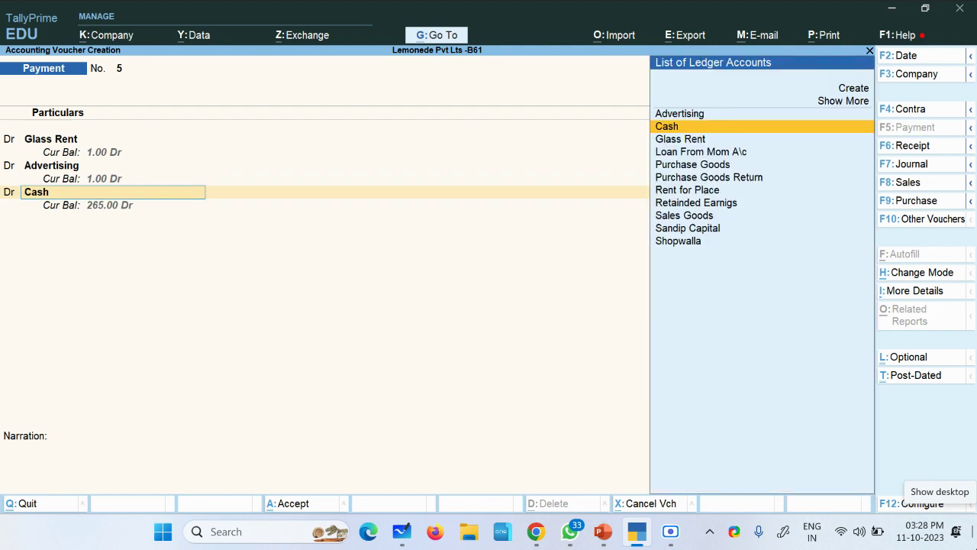
{"action": "key", "text": "Down"}
{"action": "key", "text": "Down"}
{"action": "key", "text": "Down"}
{"action": "key", "text": "Down"}
{"action": "key", "text": "Down"}
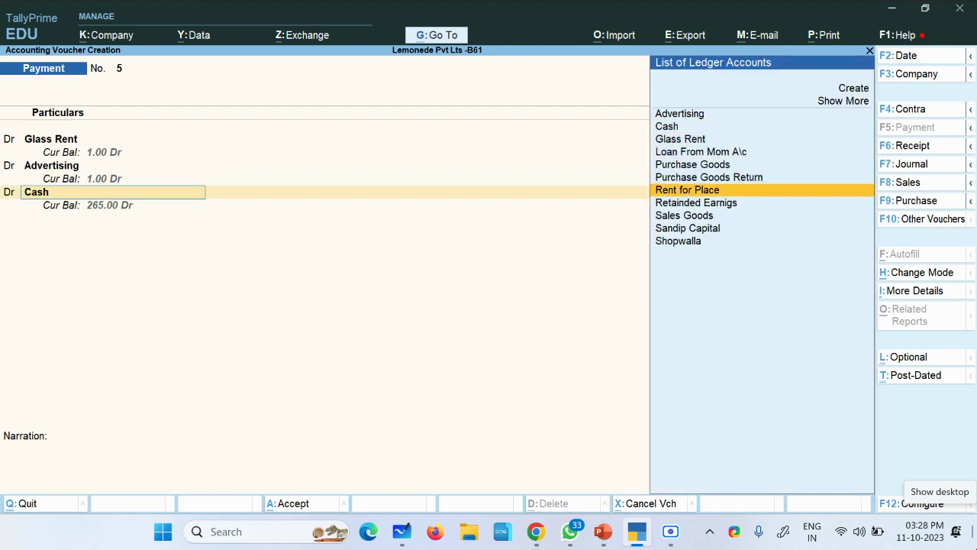
{"action": "key", "text": "Return"}
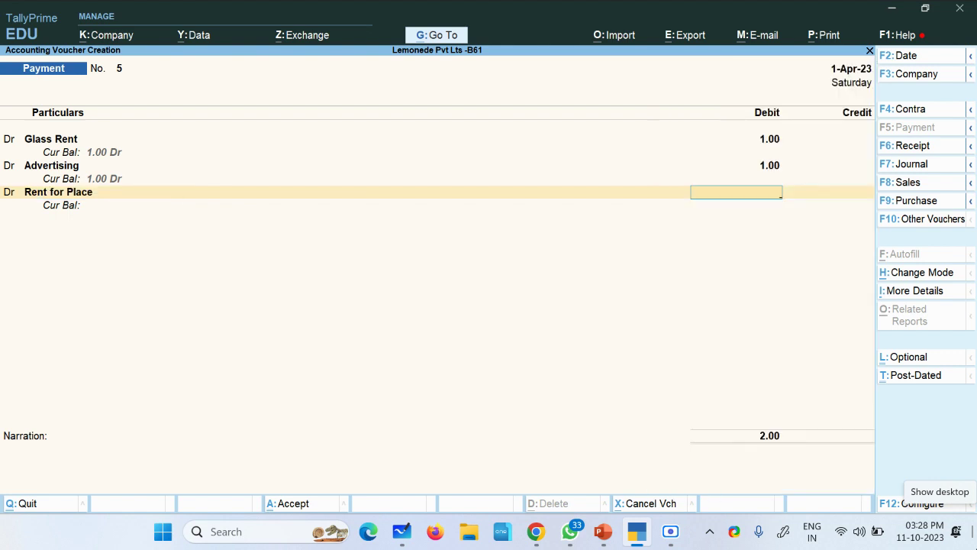
{"action": "key", "text": "Return"}
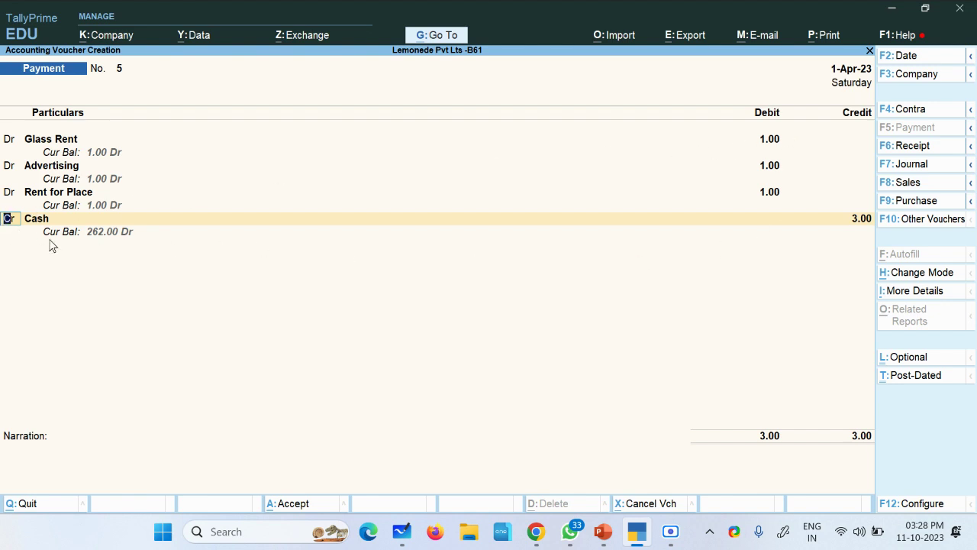
Step: Credit Cash with 3.00, enter the narration "all expeneces paid" and save the payment voucher
{"action": "key", "text": "Return"}
{"action": "key", "text": "Return"}
{"action": "key", "text": "Return"}
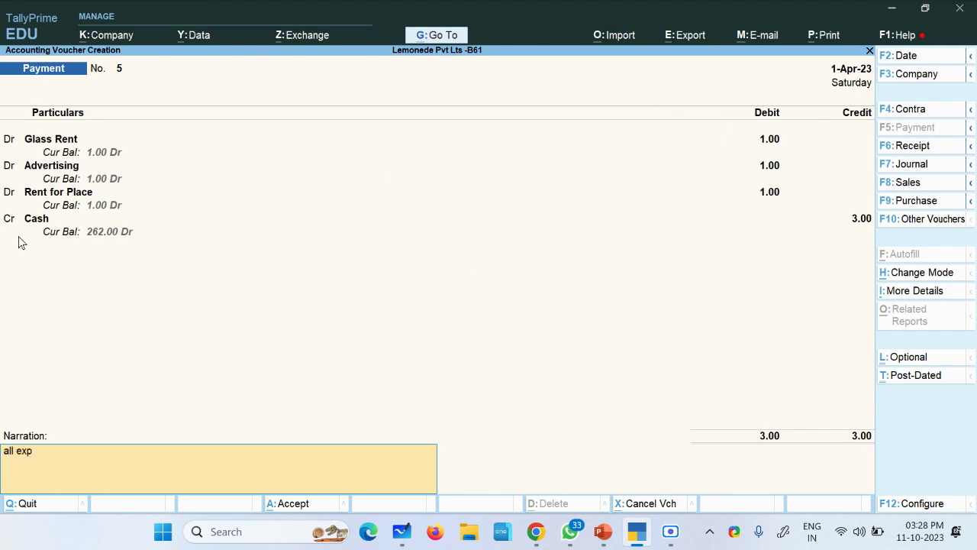
{"action": "type", "text": "all expeneces paid"}
{"action": "key", "text": "Return"}
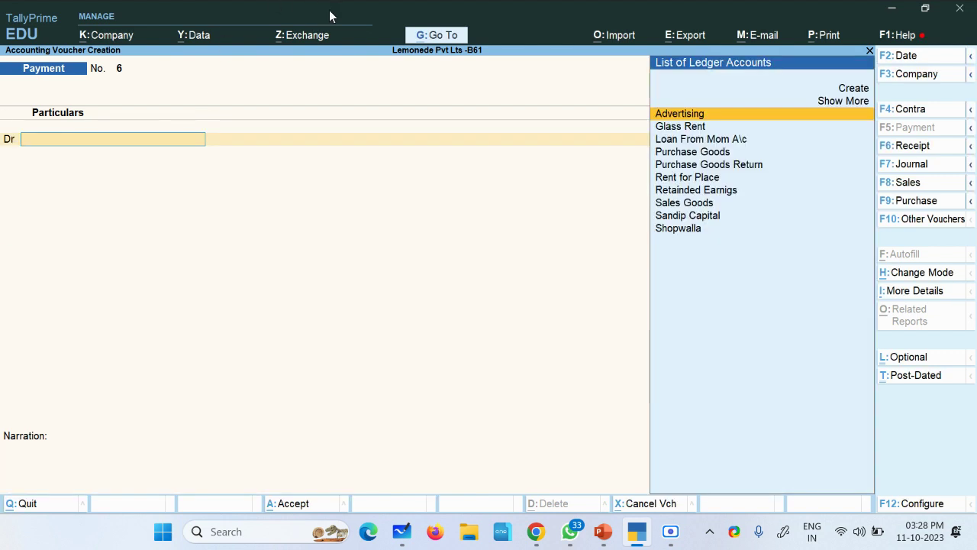
Step: View the Profit & Loss A/c, drill into Indirect Expenses and return to the report
{"action": "left_click", "coordinate": [426, 39]}
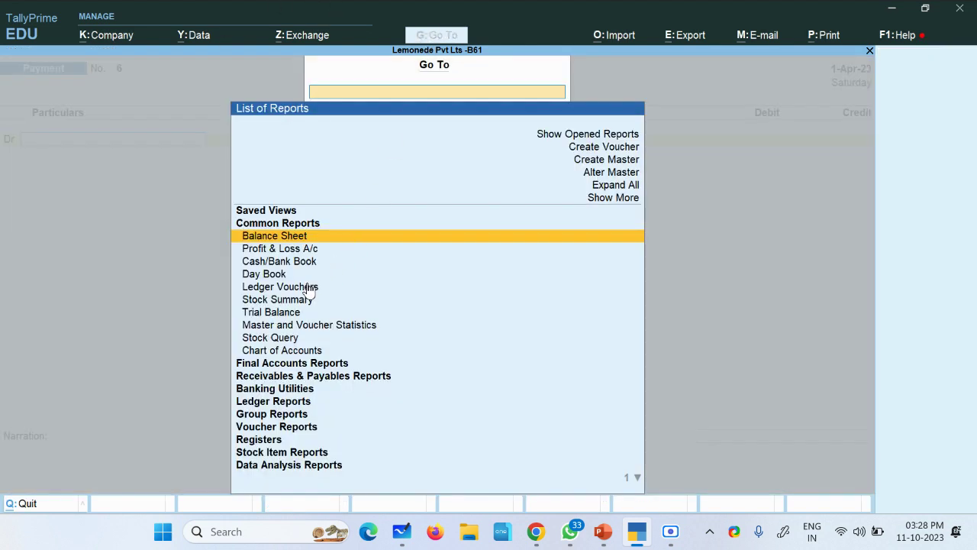
{"action": "left_click", "coordinate": [288, 254]}
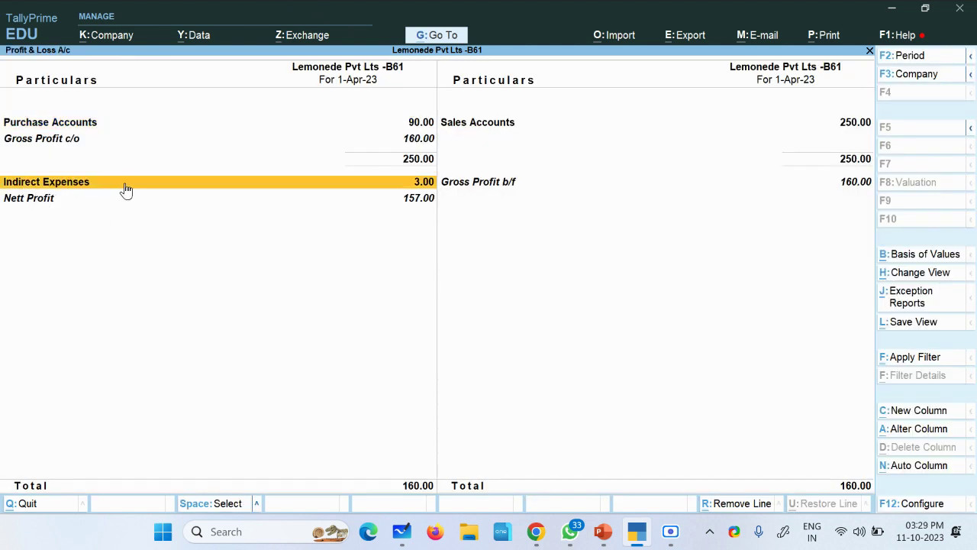
{"action": "left_click", "coordinate": [286, 189]}
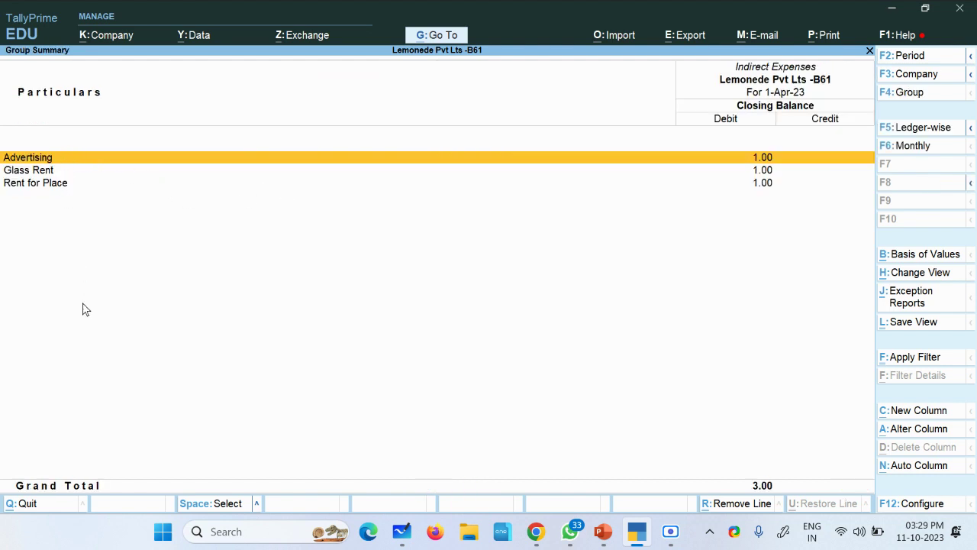
{"action": "key", "text": "Escape"}
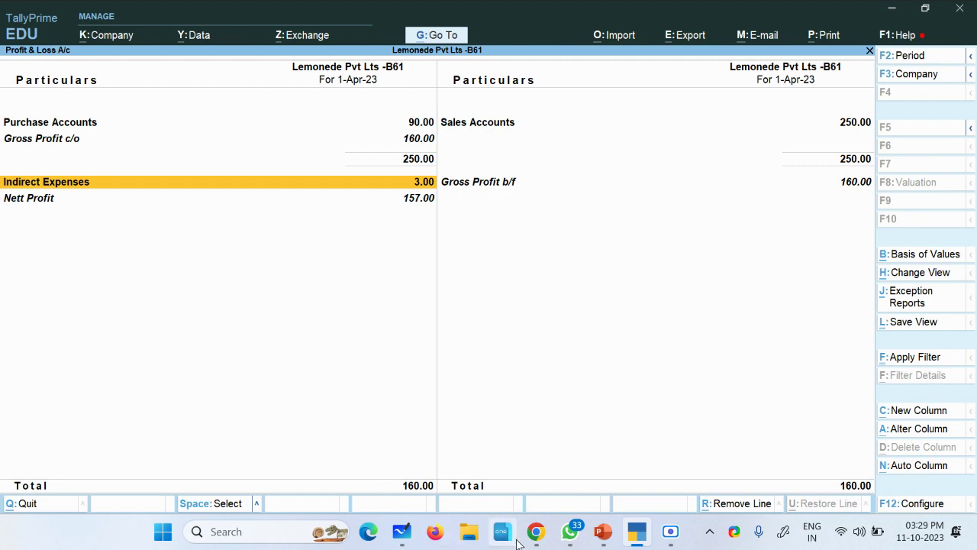
Step: Switch to Google Sheets and check the Glass Rent, Advertisement and Rent expenses in the Income_Statement sheet
{"action": "mouse_move", "coordinate": [535, 534]}
{"action": "left_click", "coordinate": [405, 461]}
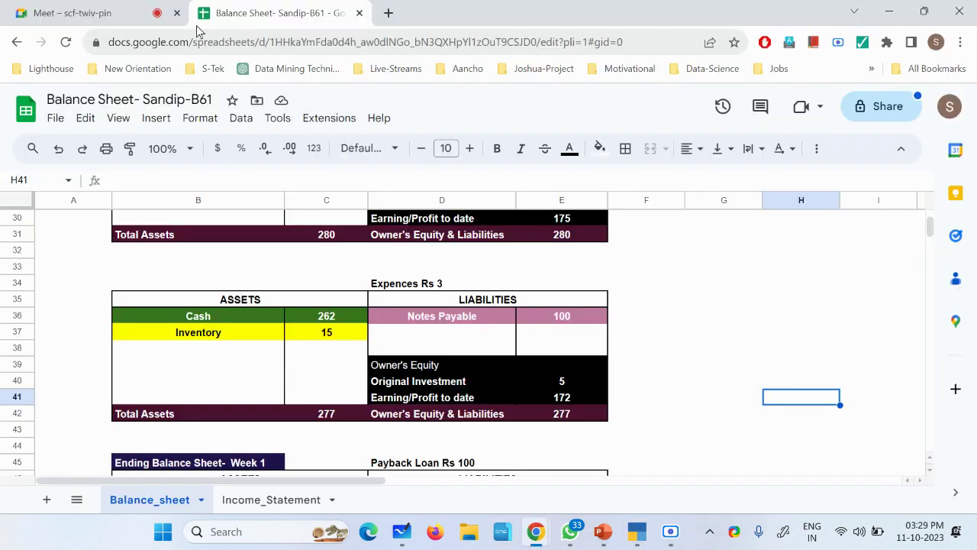
{"action": "left_click", "coordinate": [260, 501]}
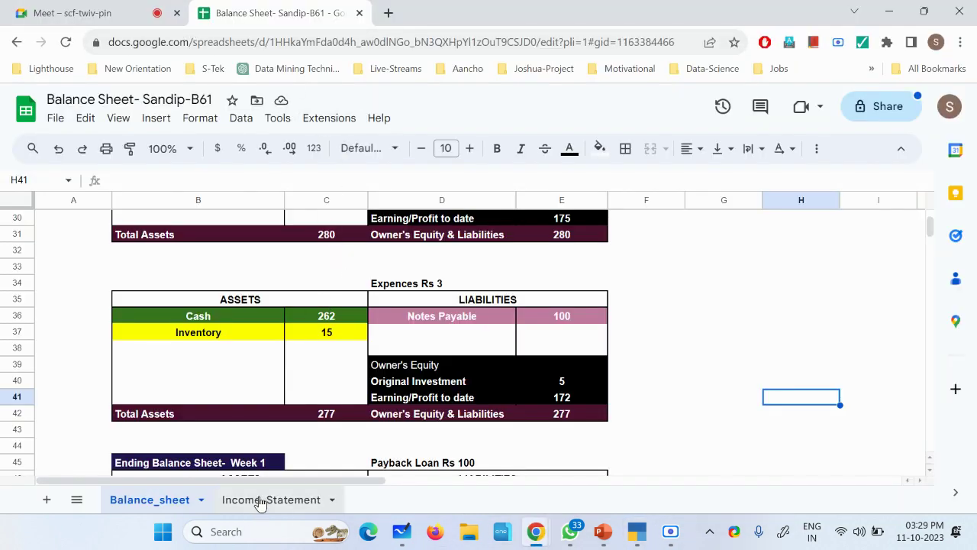
{"action": "scroll", "coordinate": [343, 294], "scroll_direction": "down", "scroll_amount": 3}
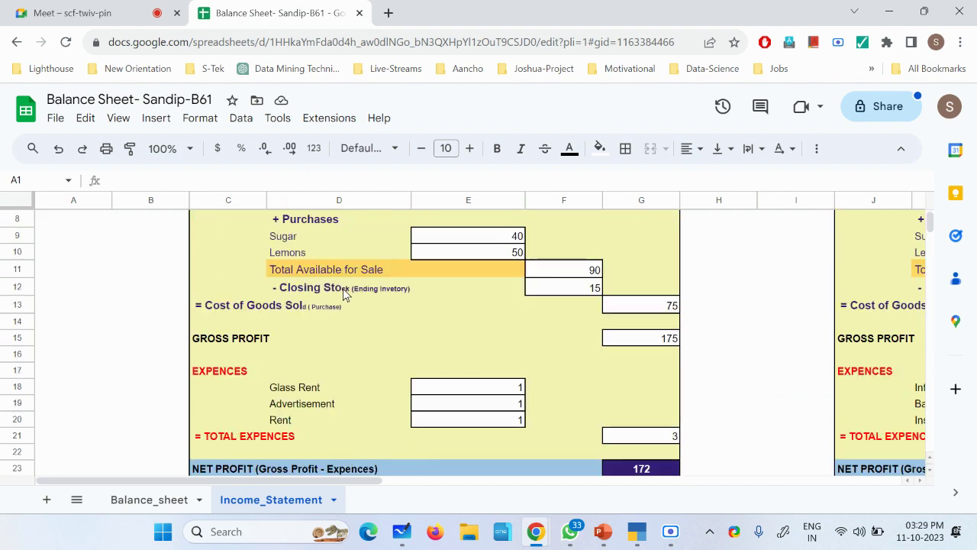
{"action": "left_click", "coordinate": [333, 323]}
{"action": "left_click", "coordinate": [475, 328]}
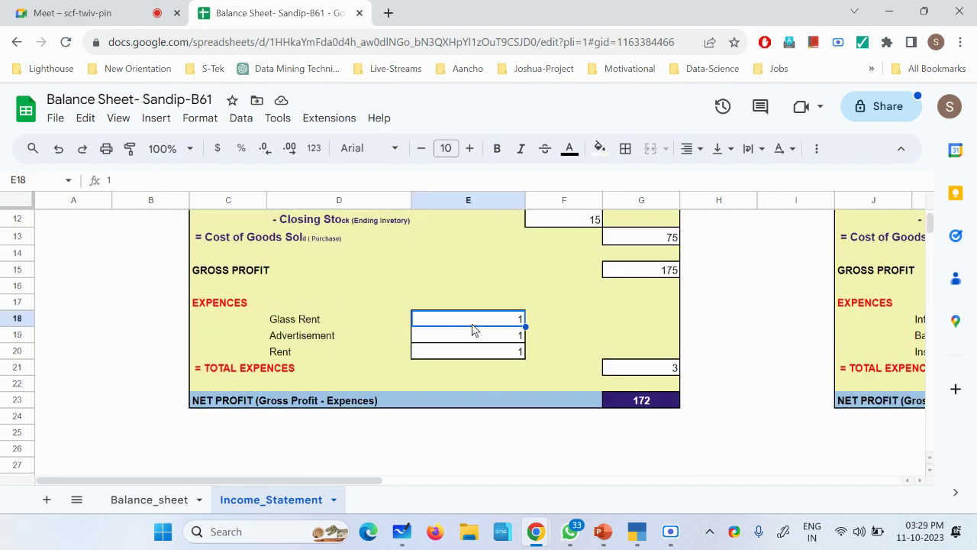
{"action": "left_click", "coordinate": [339, 342]}
{"action": "left_click", "coordinate": [502, 335]}
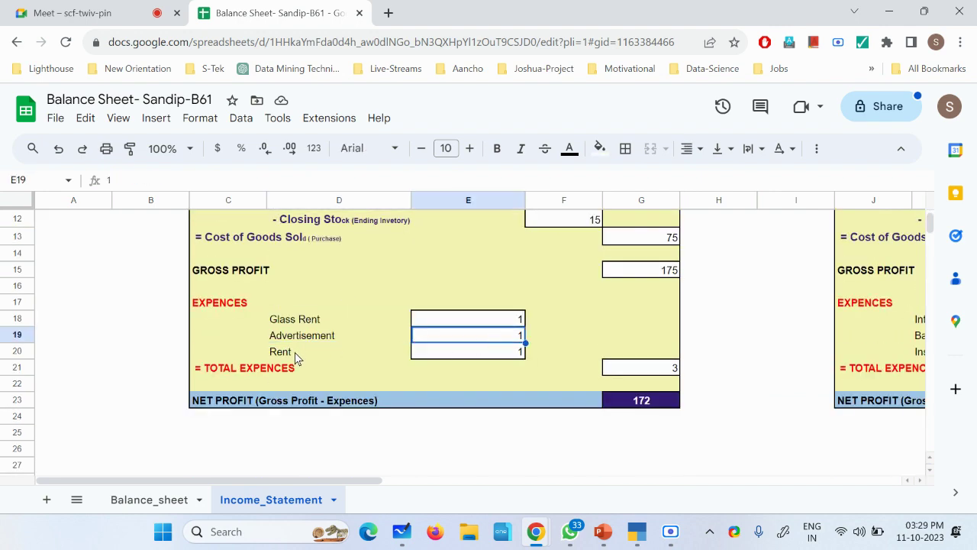
{"action": "left_click", "coordinate": [299, 353]}
{"action": "left_click", "coordinate": [495, 352]}
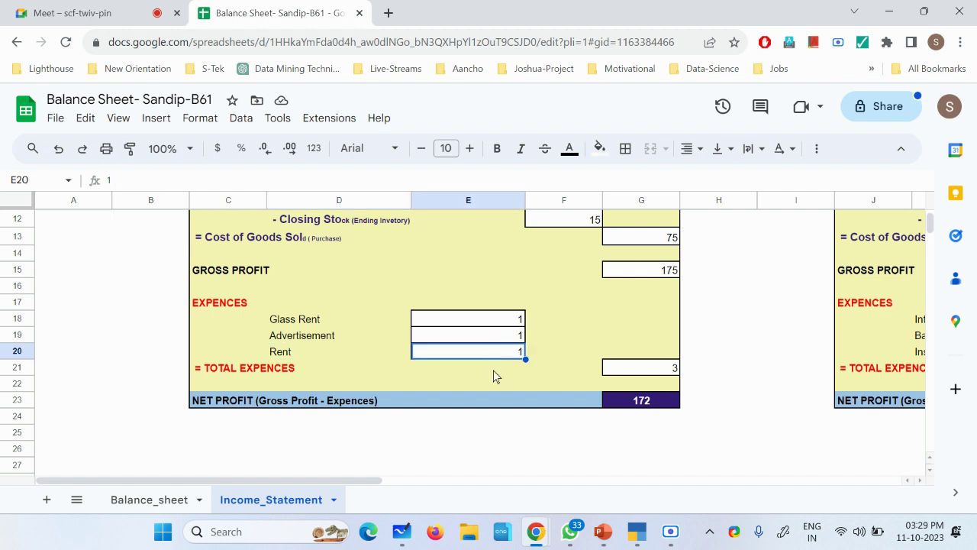
Step: Switch to TallyPrime and compare the Indirect Expenses ledgers with the income statement
{"action": "mouse_move", "coordinate": [637, 531]}
{"action": "left_click", "coordinate": [637, 450]}
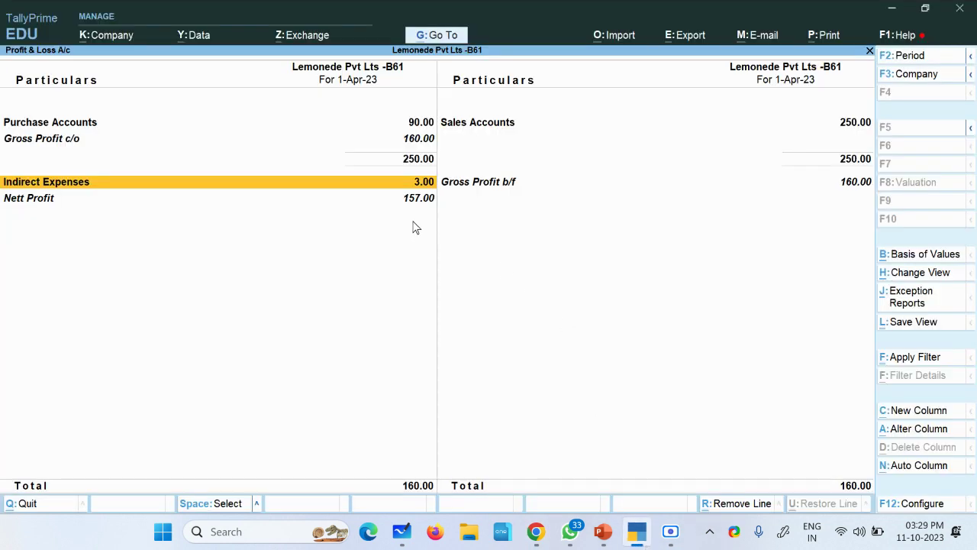
{"action": "left_click", "coordinate": [87, 189]}
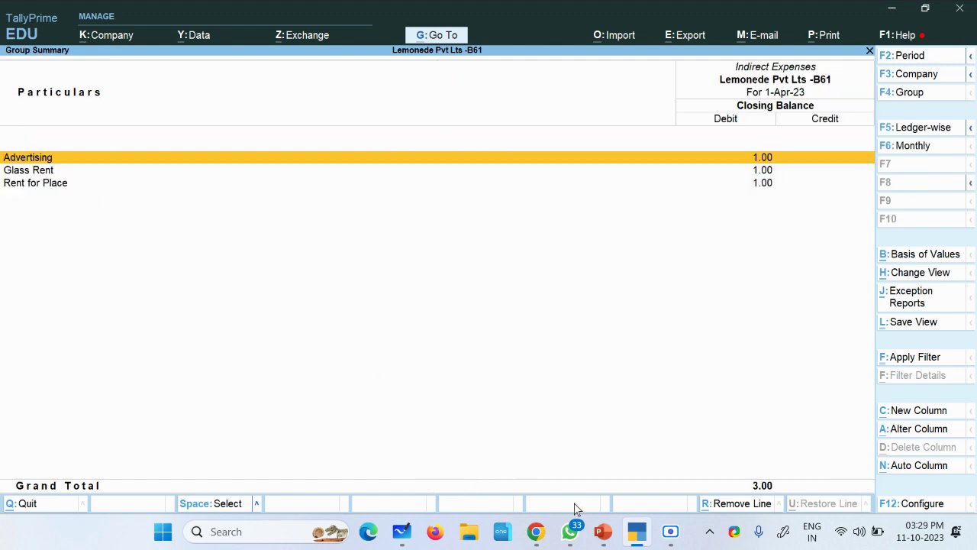
{"action": "left_click", "coordinate": [670, 531]}
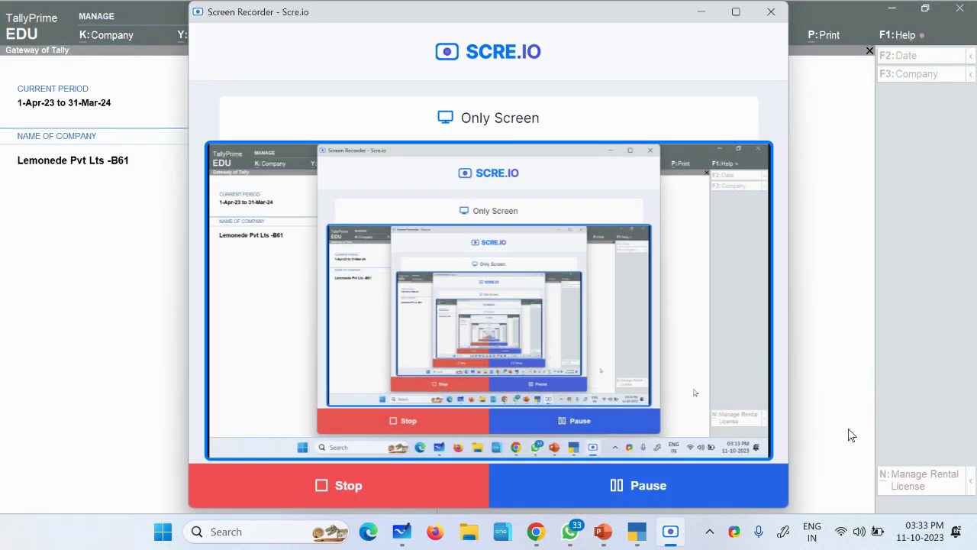
{"action": "left_click", "coordinate": [848, 428]}
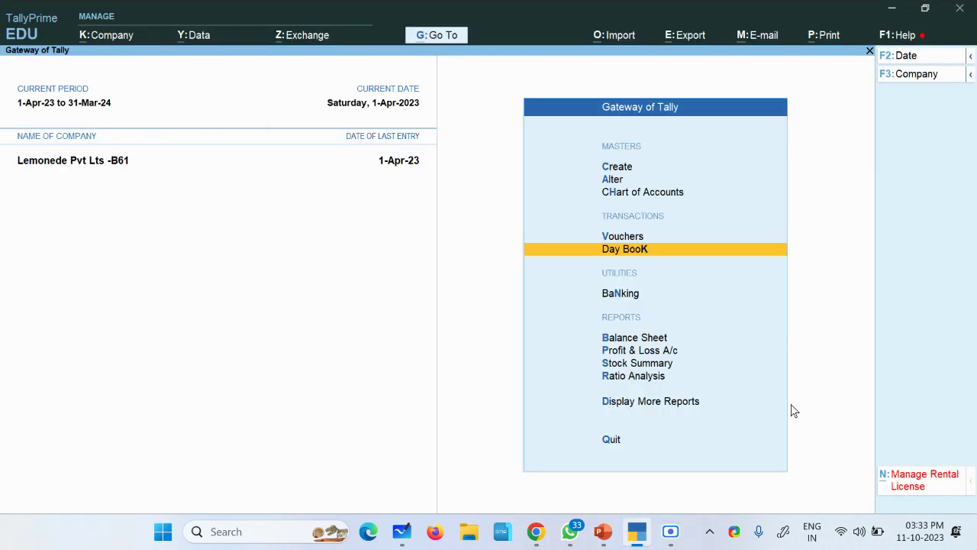
Step: Open the Lemon Juice stock journal from the Day Book for alteration
{"action": "key", "text": "Return"}
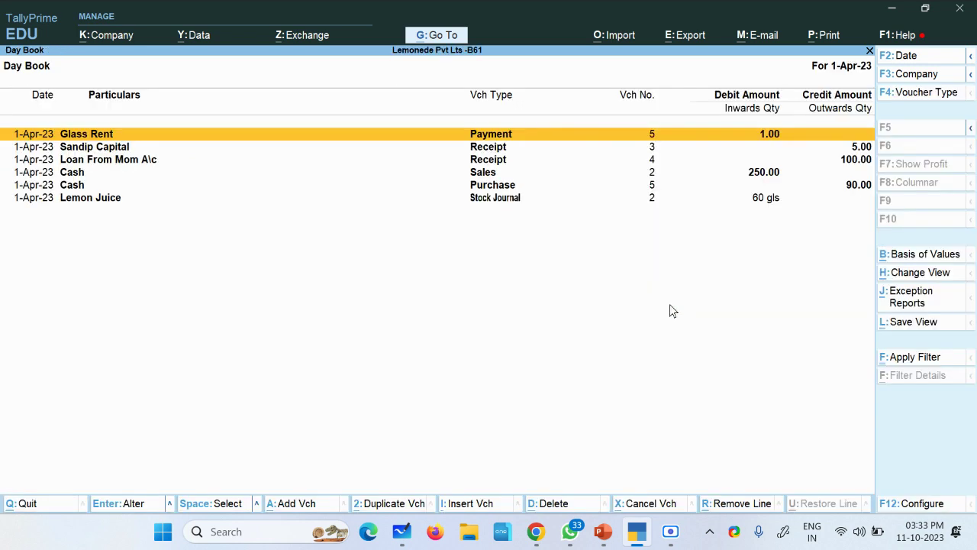
{"action": "left_click", "coordinate": [491, 201]}
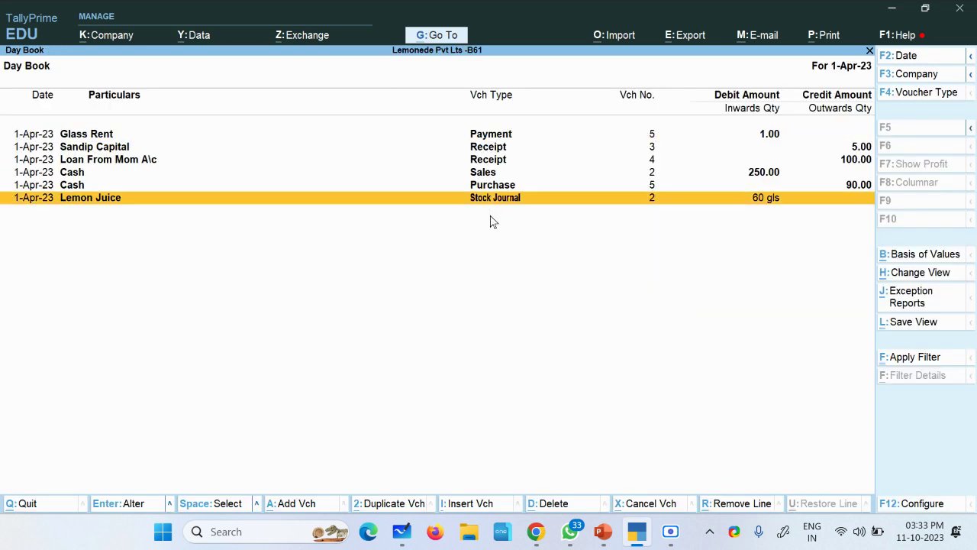
{"action": "key", "text": "Return"}
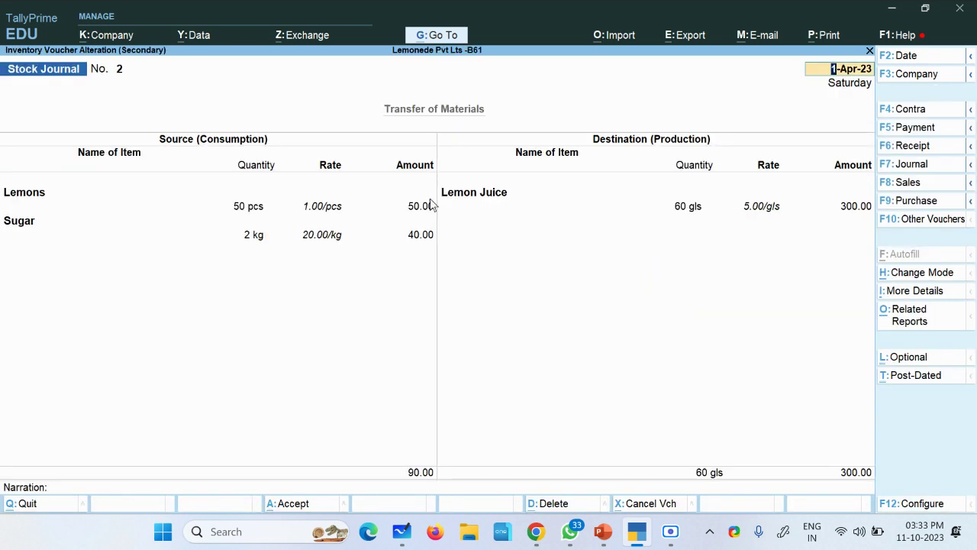
Step: Set the Lemon Juice production rate to 1.50 per gls in the stock journal and accept the altered voucher
{"action": "key", "text": "Return"}
{"action": "key", "text": "Return"}
{"action": "key", "text": "Return"}
{"action": "key", "text": "Return"}
{"action": "key", "text": "Return"}
{"action": "key", "text": "Return"}
{"action": "key", "text": "Return"}
{"action": "key", "text": "Return"}
{"action": "key", "text": "Return"}
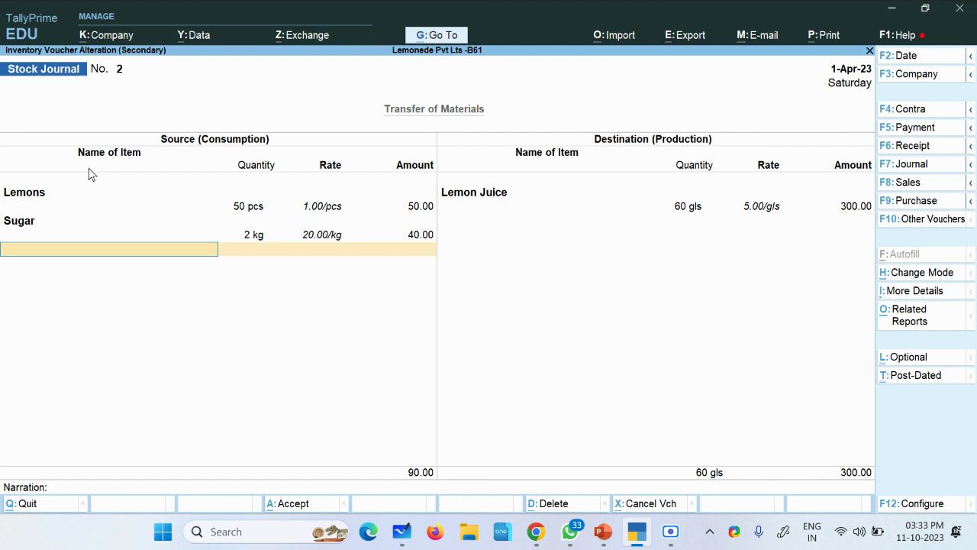
{"action": "key", "text": "Return"}
{"action": "key", "text": "Return"}
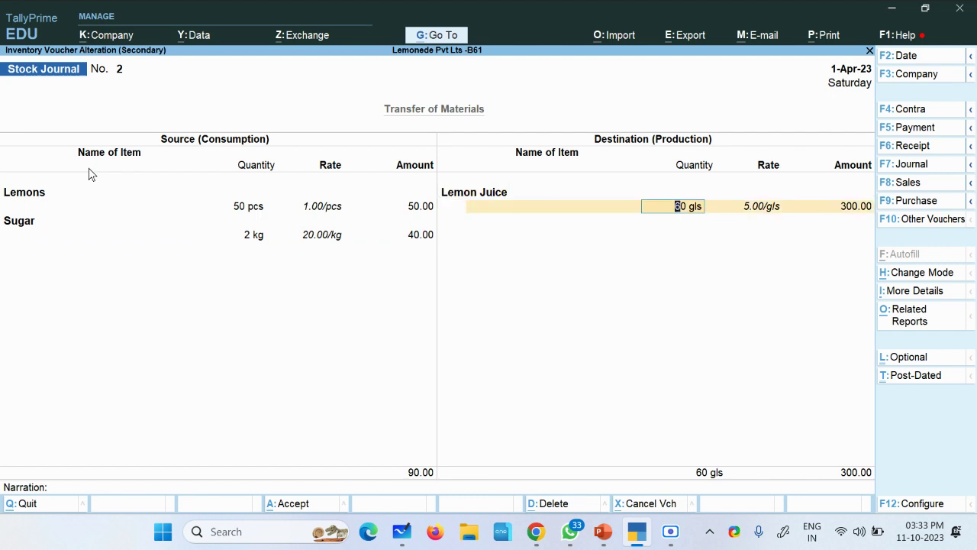
{"action": "key", "text": "Return"}
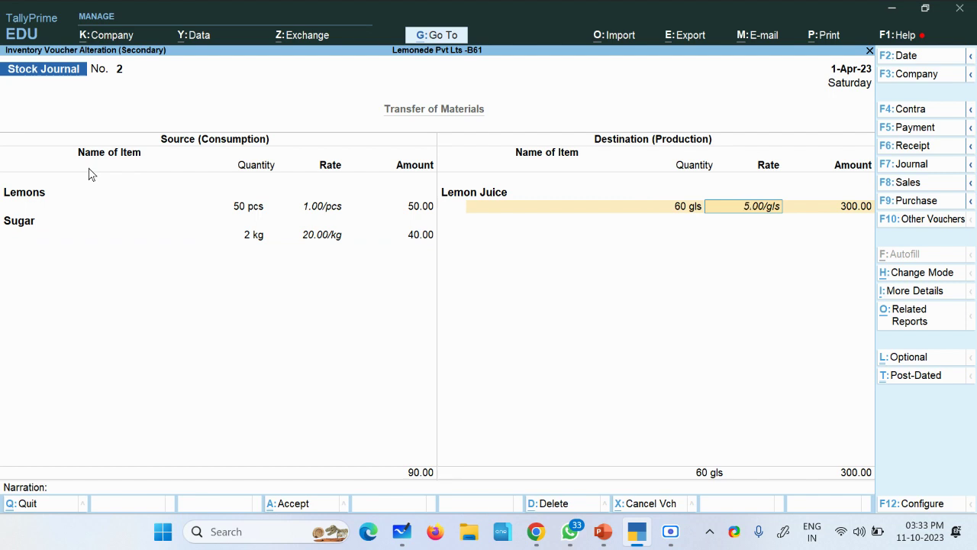
{"action": "type", "text": "1"}
{"action": "key", "text": "Return"}
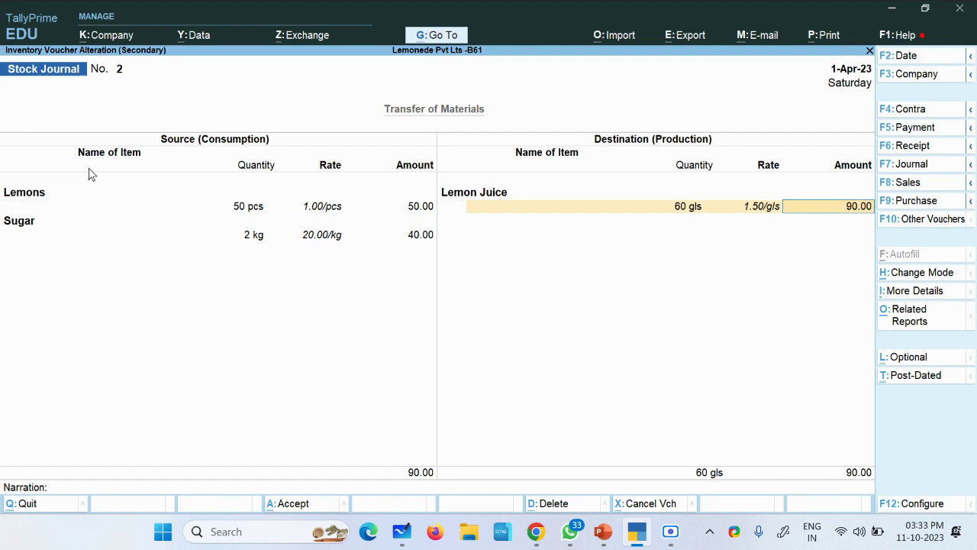
{"action": "key", "text": "Return"}
{"action": "key", "text": "Return"}
{"action": "key", "text": "Return"}
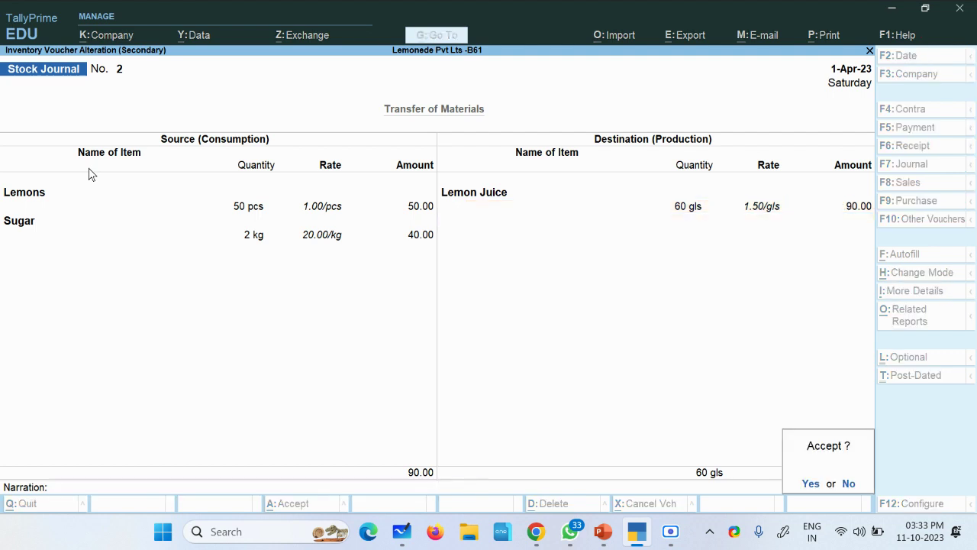
{"action": "key", "text": "Return"}
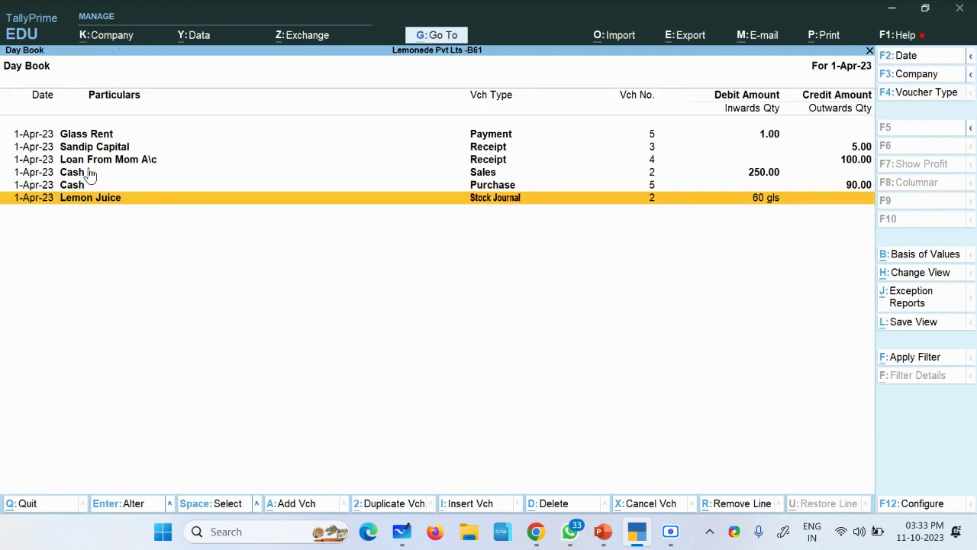
Step: Switch to Google Sheets and check the Expences Rs 3 and Payback Loan Rs 100 sections of the Balance_sheet sheet
{"action": "left_click", "coordinate": [670, 531]}
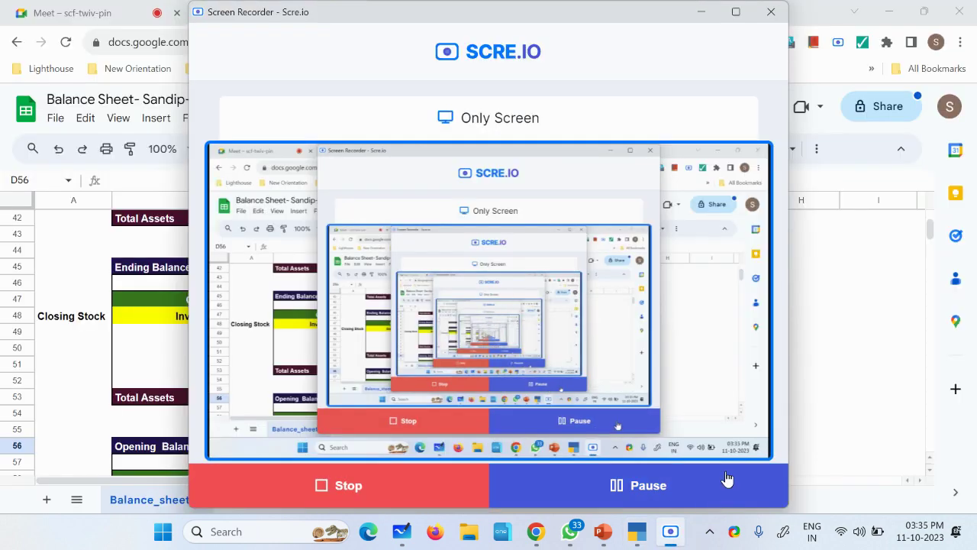
{"action": "left_click", "coordinate": [806, 414]}
{"action": "scroll", "coordinate": [517, 373], "scroll_direction": "up", "scroll_amount": 1}
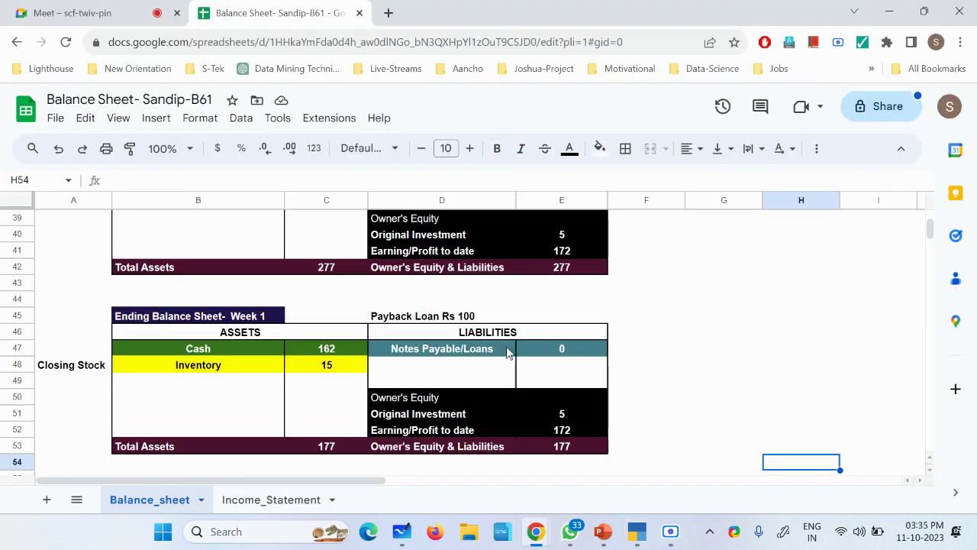
{"action": "scroll", "coordinate": [500, 344], "scroll_direction": "up", "scroll_amount": 2}
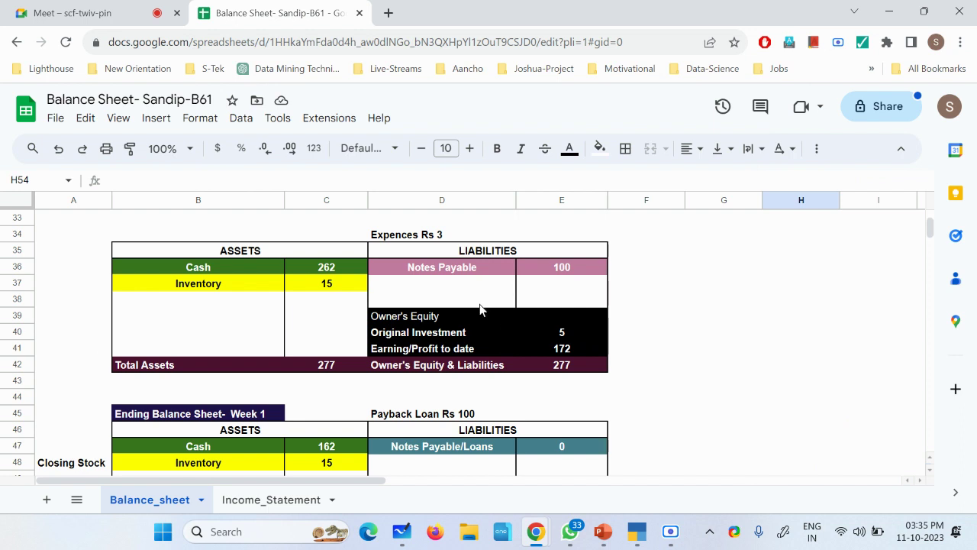
{"action": "left_click", "coordinate": [400, 238]}
{"action": "scroll", "coordinate": [436, 349], "scroll_direction": "down", "scroll_amount": 2}
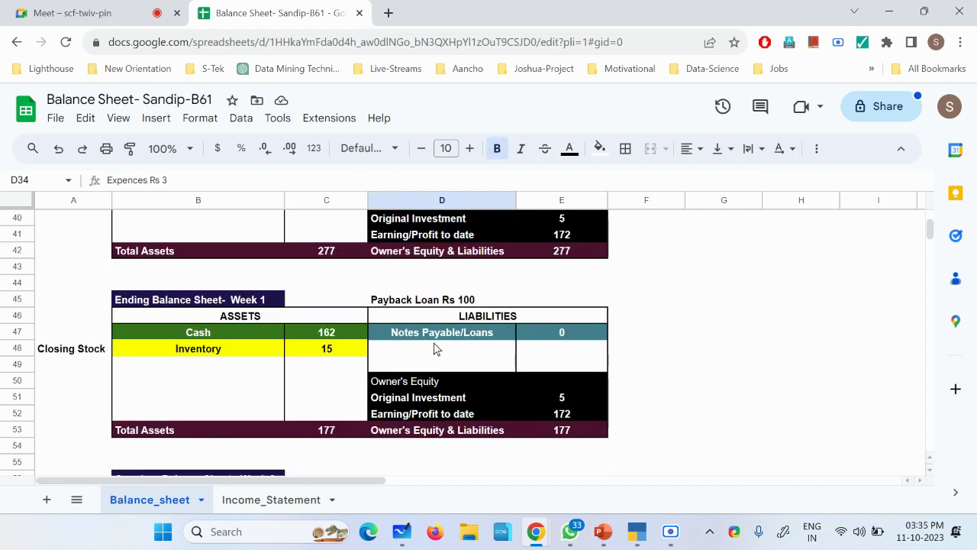
{"action": "left_click", "coordinate": [418, 300]}
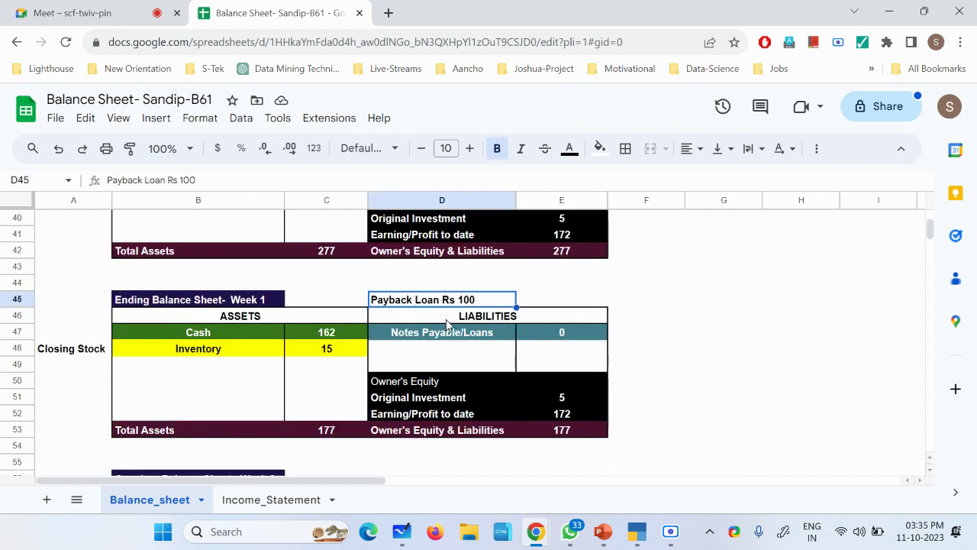
{"action": "left_click", "coordinate": [455, 381]}
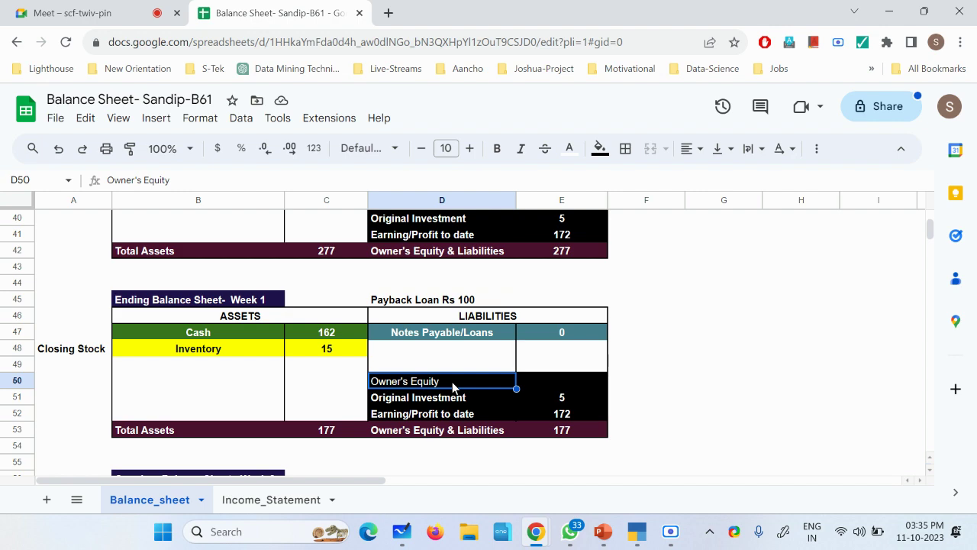
Step: Switch to TallyPrime and start a payment voucher debiting Loan From Mom A\c with 100
{"action": "left_click", "coordinate": [636, 531]}
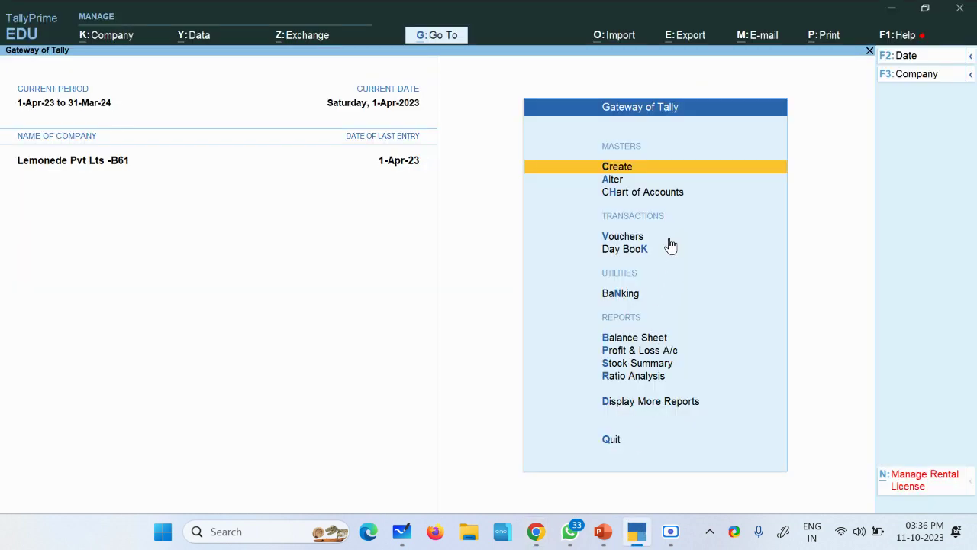
{"action": "left_click", "coordinate": [630, 241]}
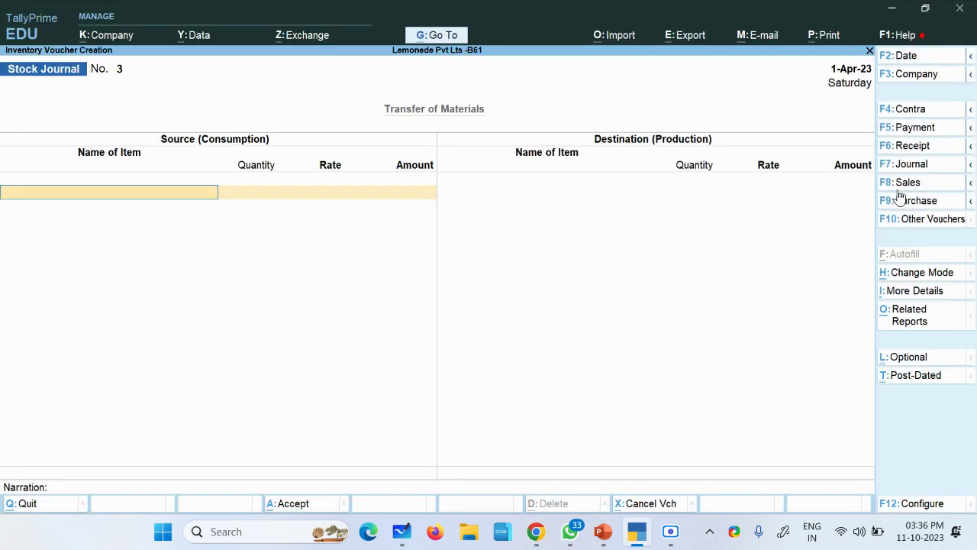
{"action": "left_click", "coordinate": [929, 130]}
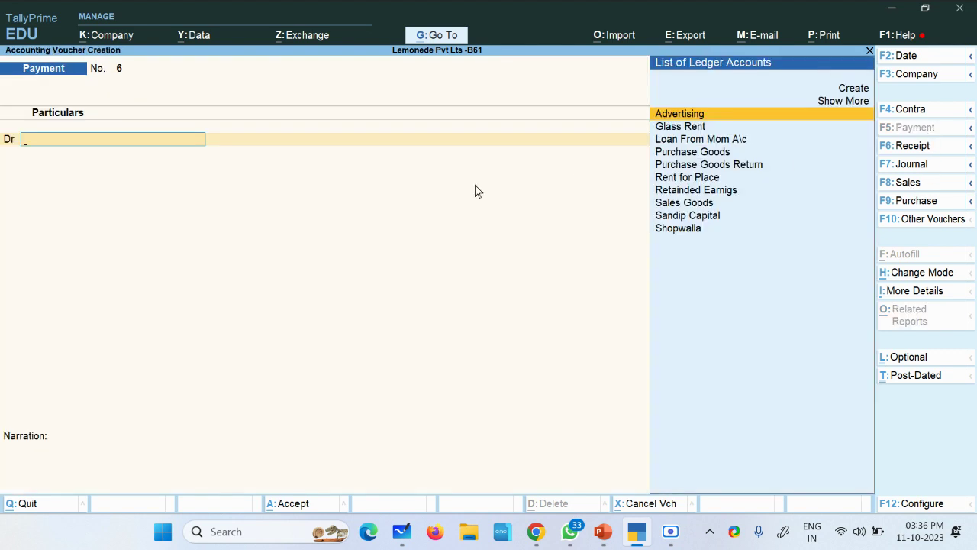
{"action": "left_click", "coordinate": [691, 143]}
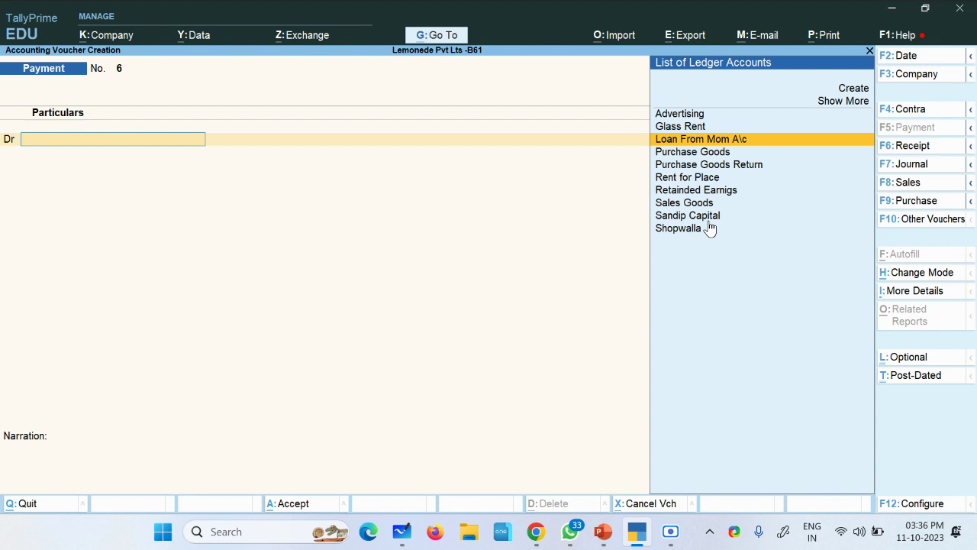
{"action": "key", "text": "Return"}
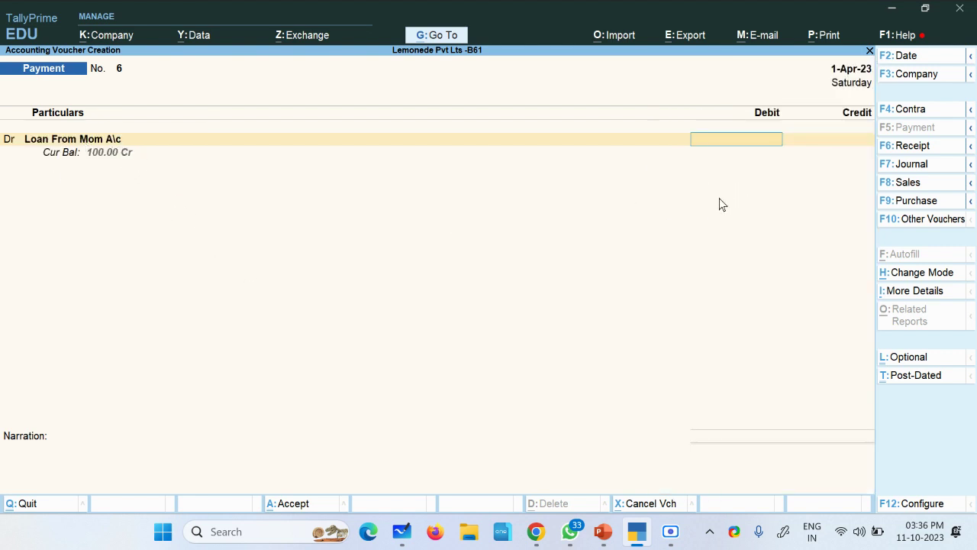
{"action": "type", "text": "100"}
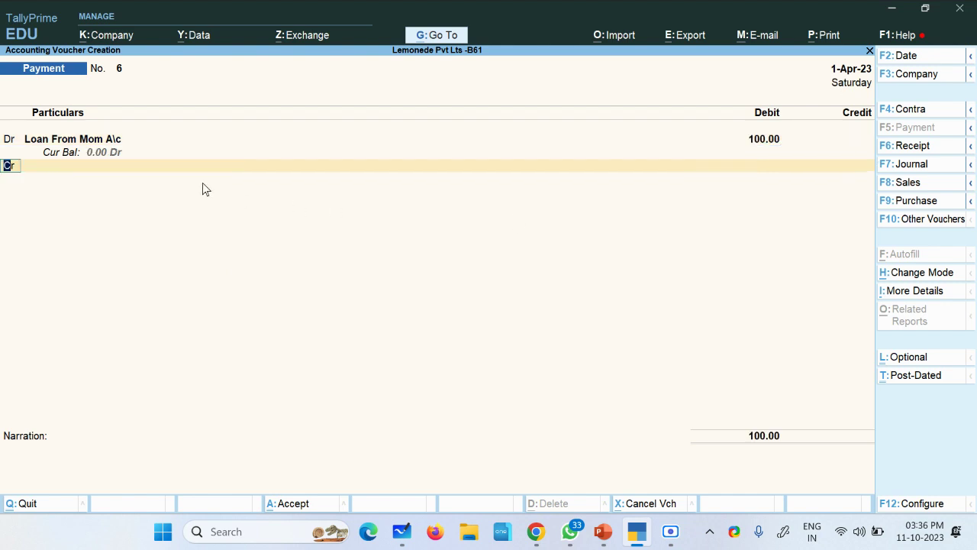
Step: Credit the 100 to Cash, add the narration "loan paid back" and accept the payment voucher
{"action": "key", "text": "Return"}
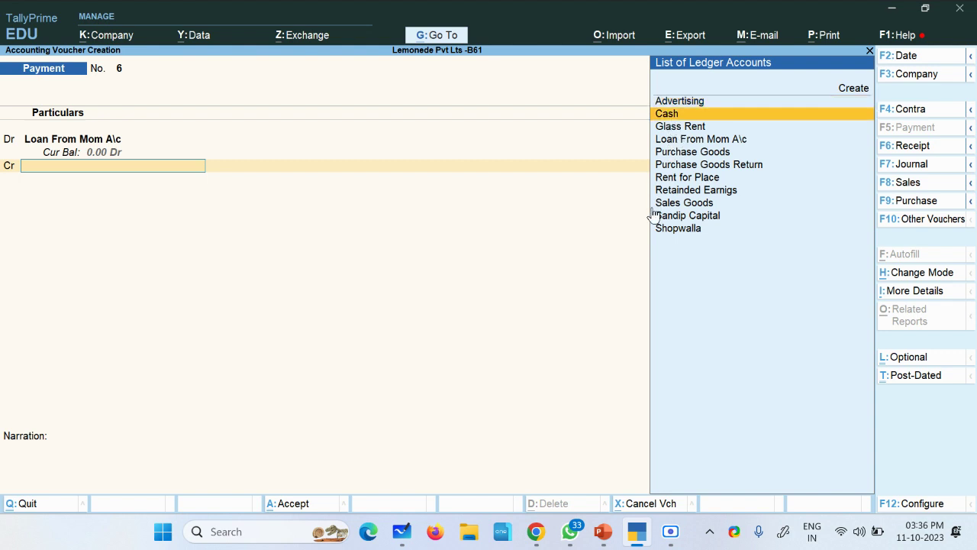
{"action": "key", "text": "Return"}
{"action": "key", "text": "Return"}
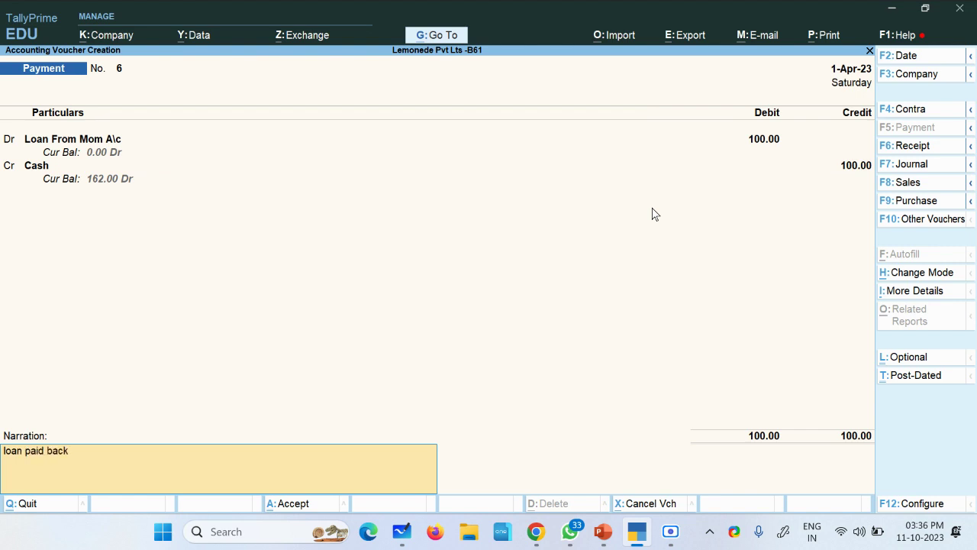
{"action": "key", "text": "Return"}
{"action": "key", "text": "Return"}
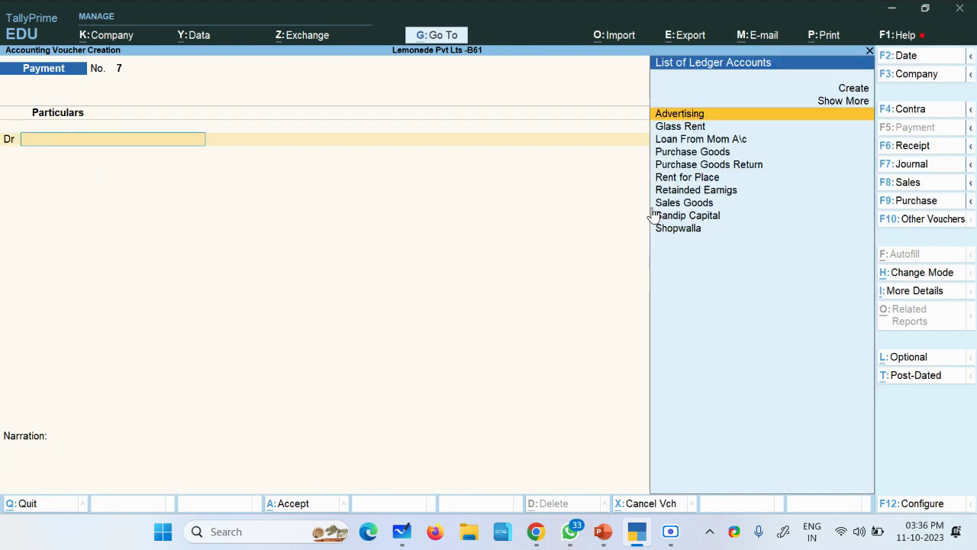
Step: View the Balance Sheet to check Loans (Liability) and return to the Gateway of Tally
{"action": "left_click", "coordinate": [436, 35]}
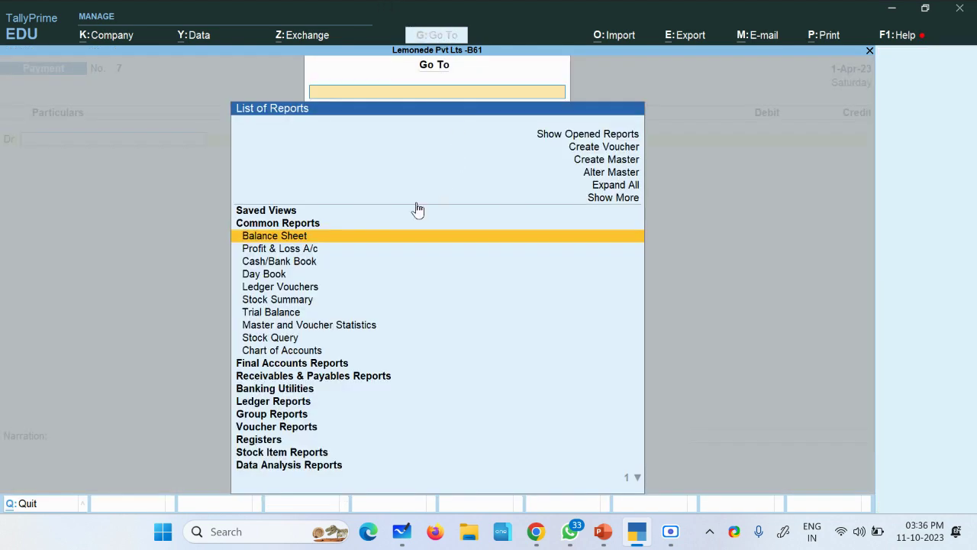
{"action": "left_click", "coordinate": [287, 243]}
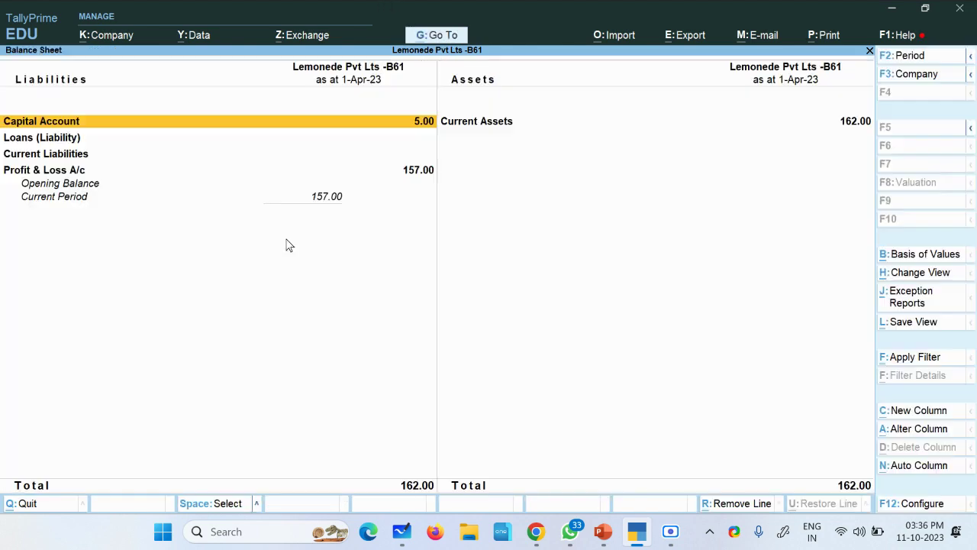
{"action": "left_click", "coordinate": [44, 143]}
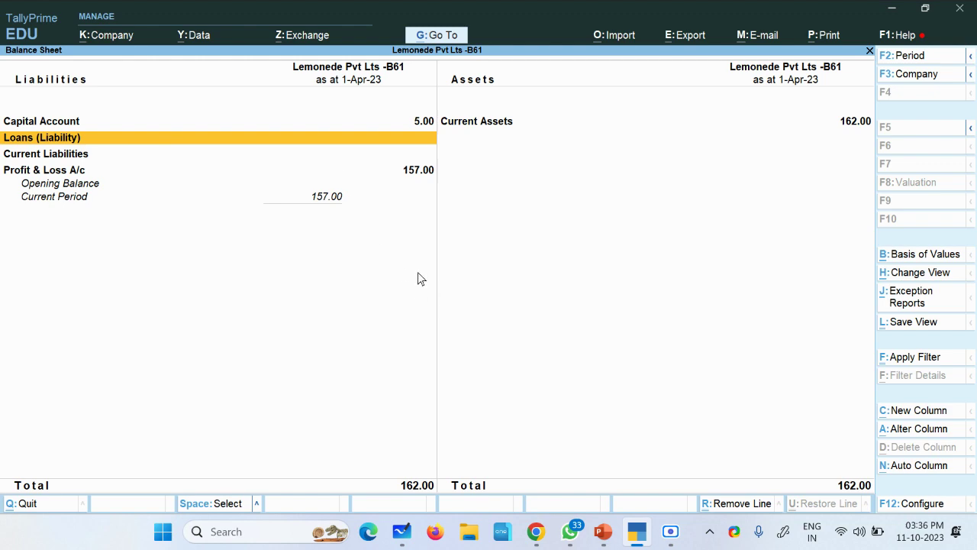
{"action": "key", "text": "Escape"}
{"action": "key", "text": "Escape"}
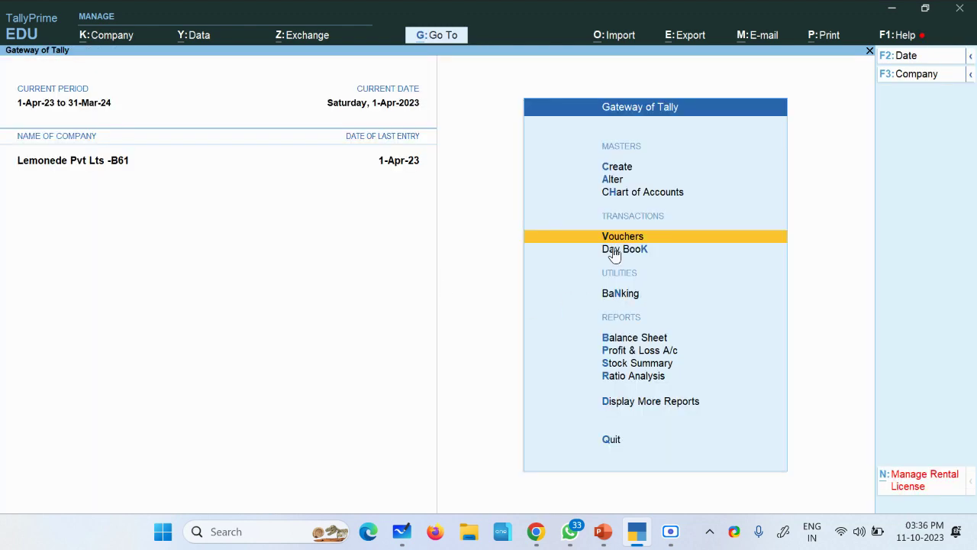
Step: Open the Loan From Mom A\c payment voucher from the Day Book to review its entries
{"action": "left_click", "coordinate": [614, 253]}
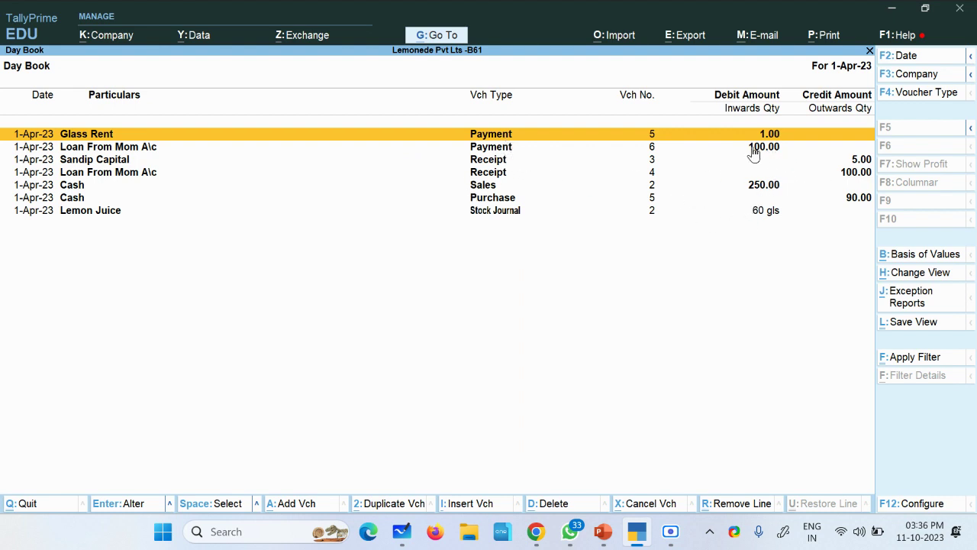
{"action": "left_click", "coordinate": [552, 148]}
{"action": "key", "text": "Return"}
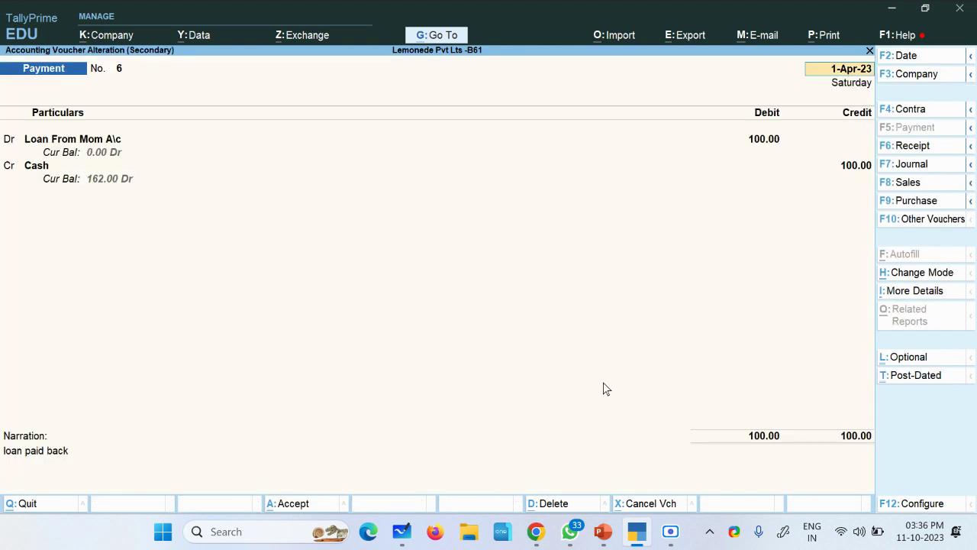
{"action": "left_click", "coordinate": [670, 530]}
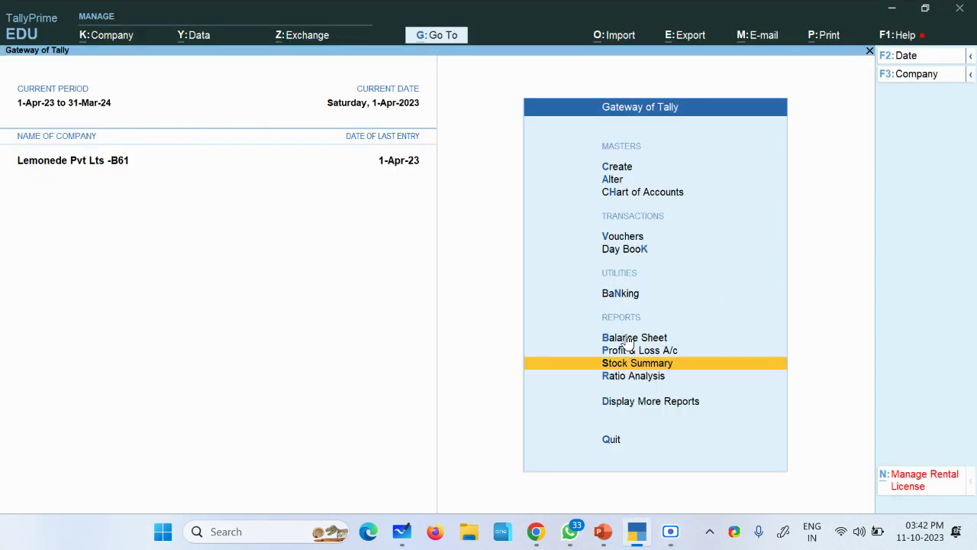
Step: View the Balance Sheet, drill into Profit & Loss A/c and return to the Gateway of Tally
{"action": "left_click", "coordinate": [628, 342]}
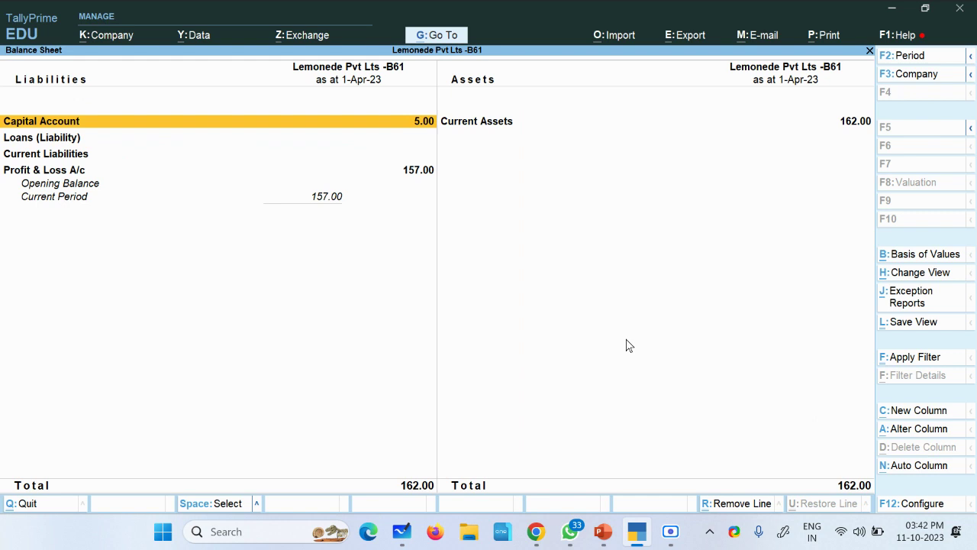
{"action": "left_click", "coordinate": [72, 171]}
{"action": "key", "text": "Return"}
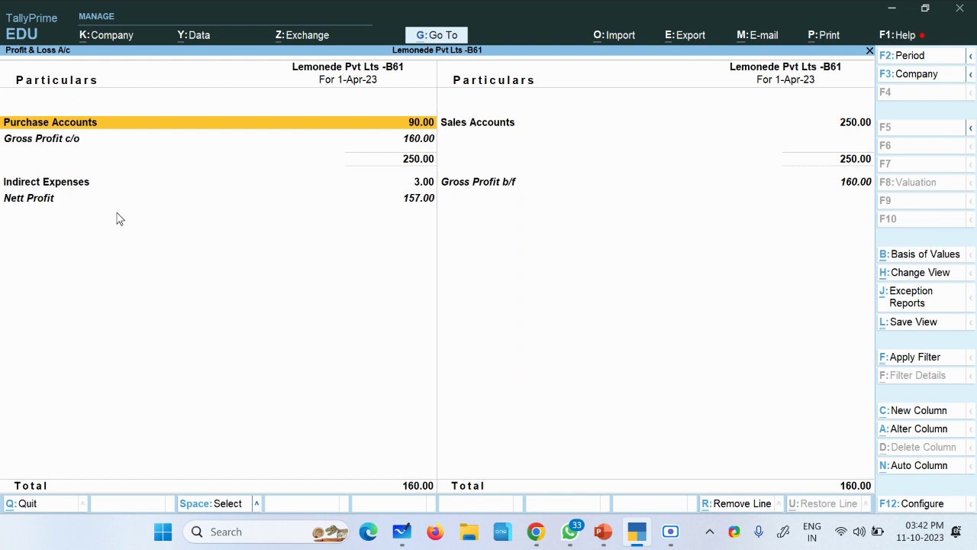
{"action": "key", "text": "Escape"}
{"action": "key", "text": "Escape"}
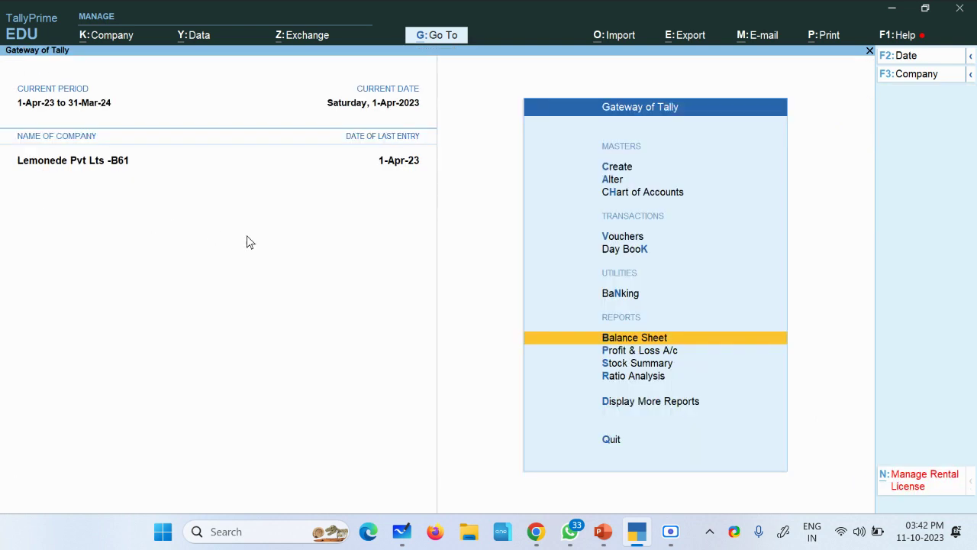
Step: Drill into the Beverages/Drinks group of the Stock Summary, return and view the Ratio Analysis report
{"action": "left_click", "coordinate": [622, 364]}
{"action": "key", "text": "Return"}
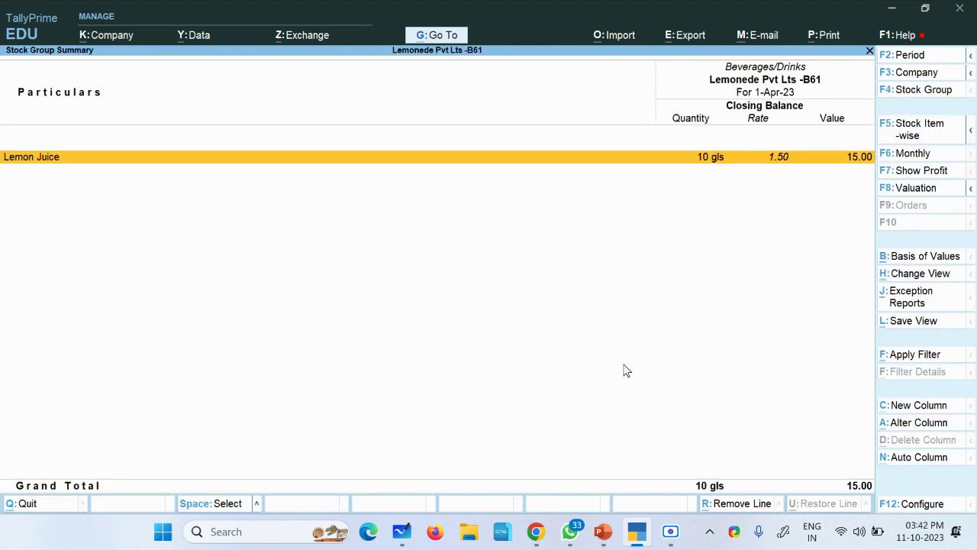
{"action": "key", "text": "Escape"}
{"action": "key", "text": "Escape"}
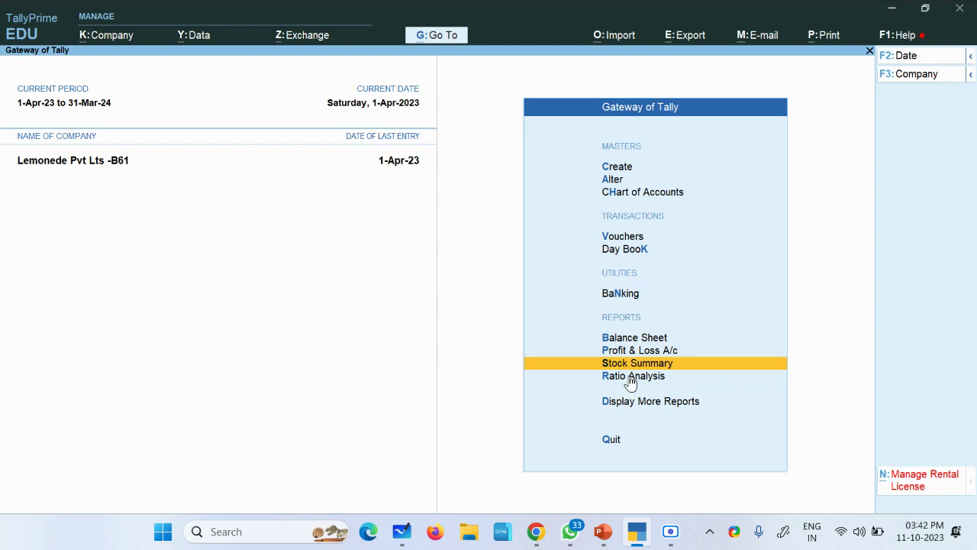
{"action": "left_click", "coordinate": [630, 378]}
{"action": "mouse_move", "coordinate": [670, 532]}
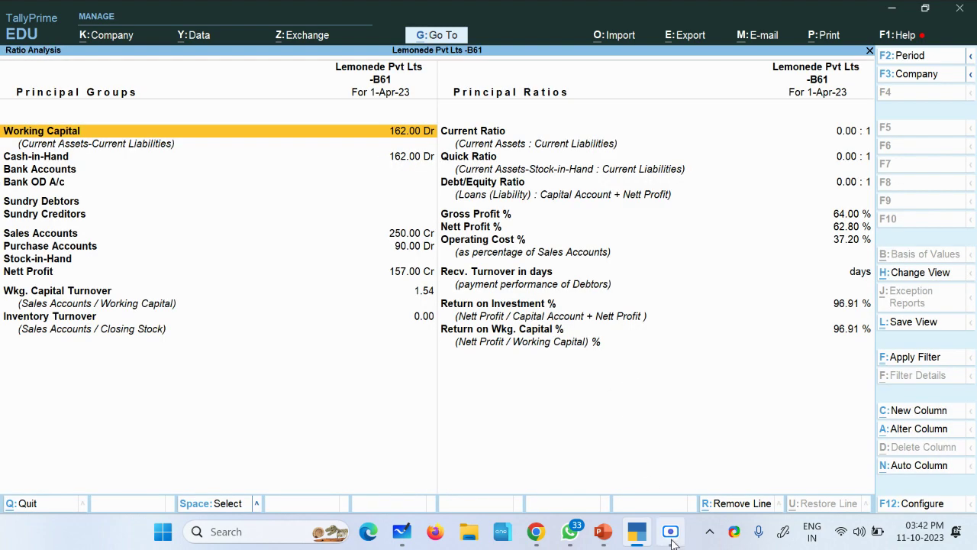